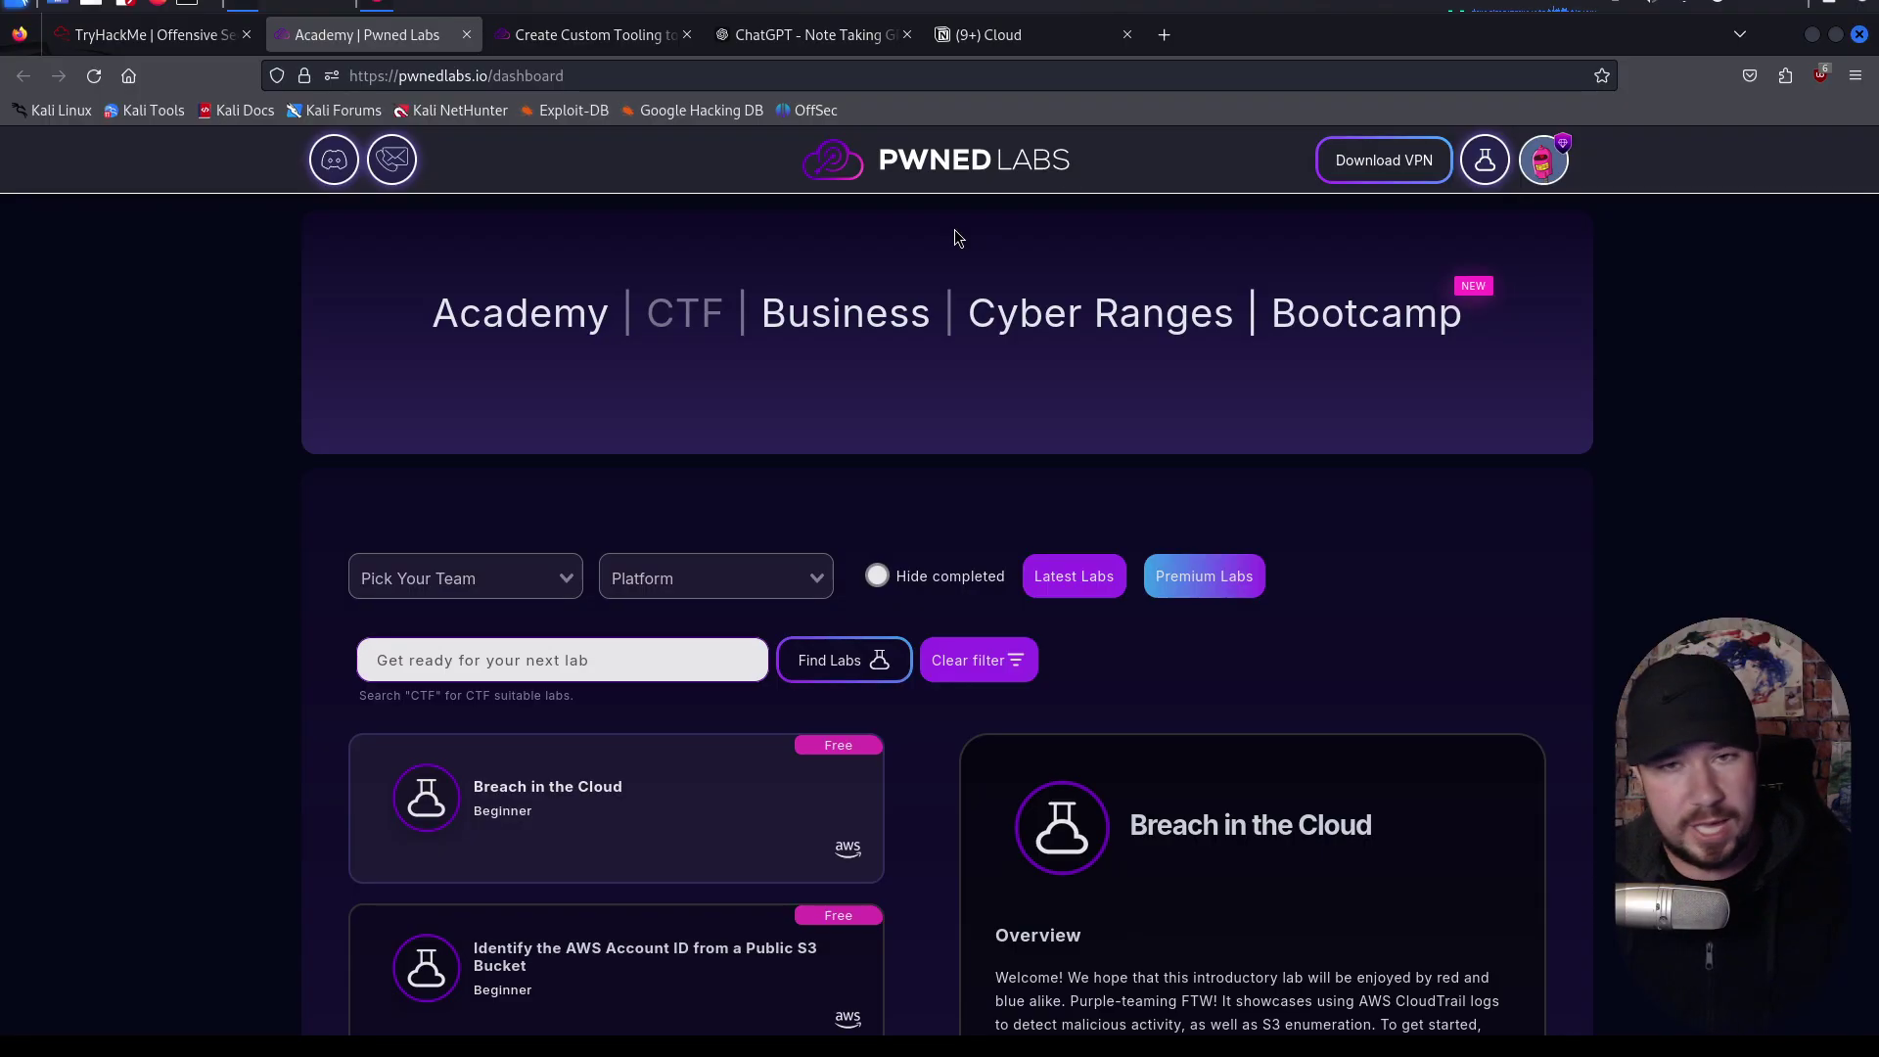
Step: List the latest Pwned Labs labs and bring up the Create Custom Tooling to Explore AWS lab page
{"action": "scroll", "coordinate": [502, 675], "scroll_direction": "down", "scroll_amount": 1}
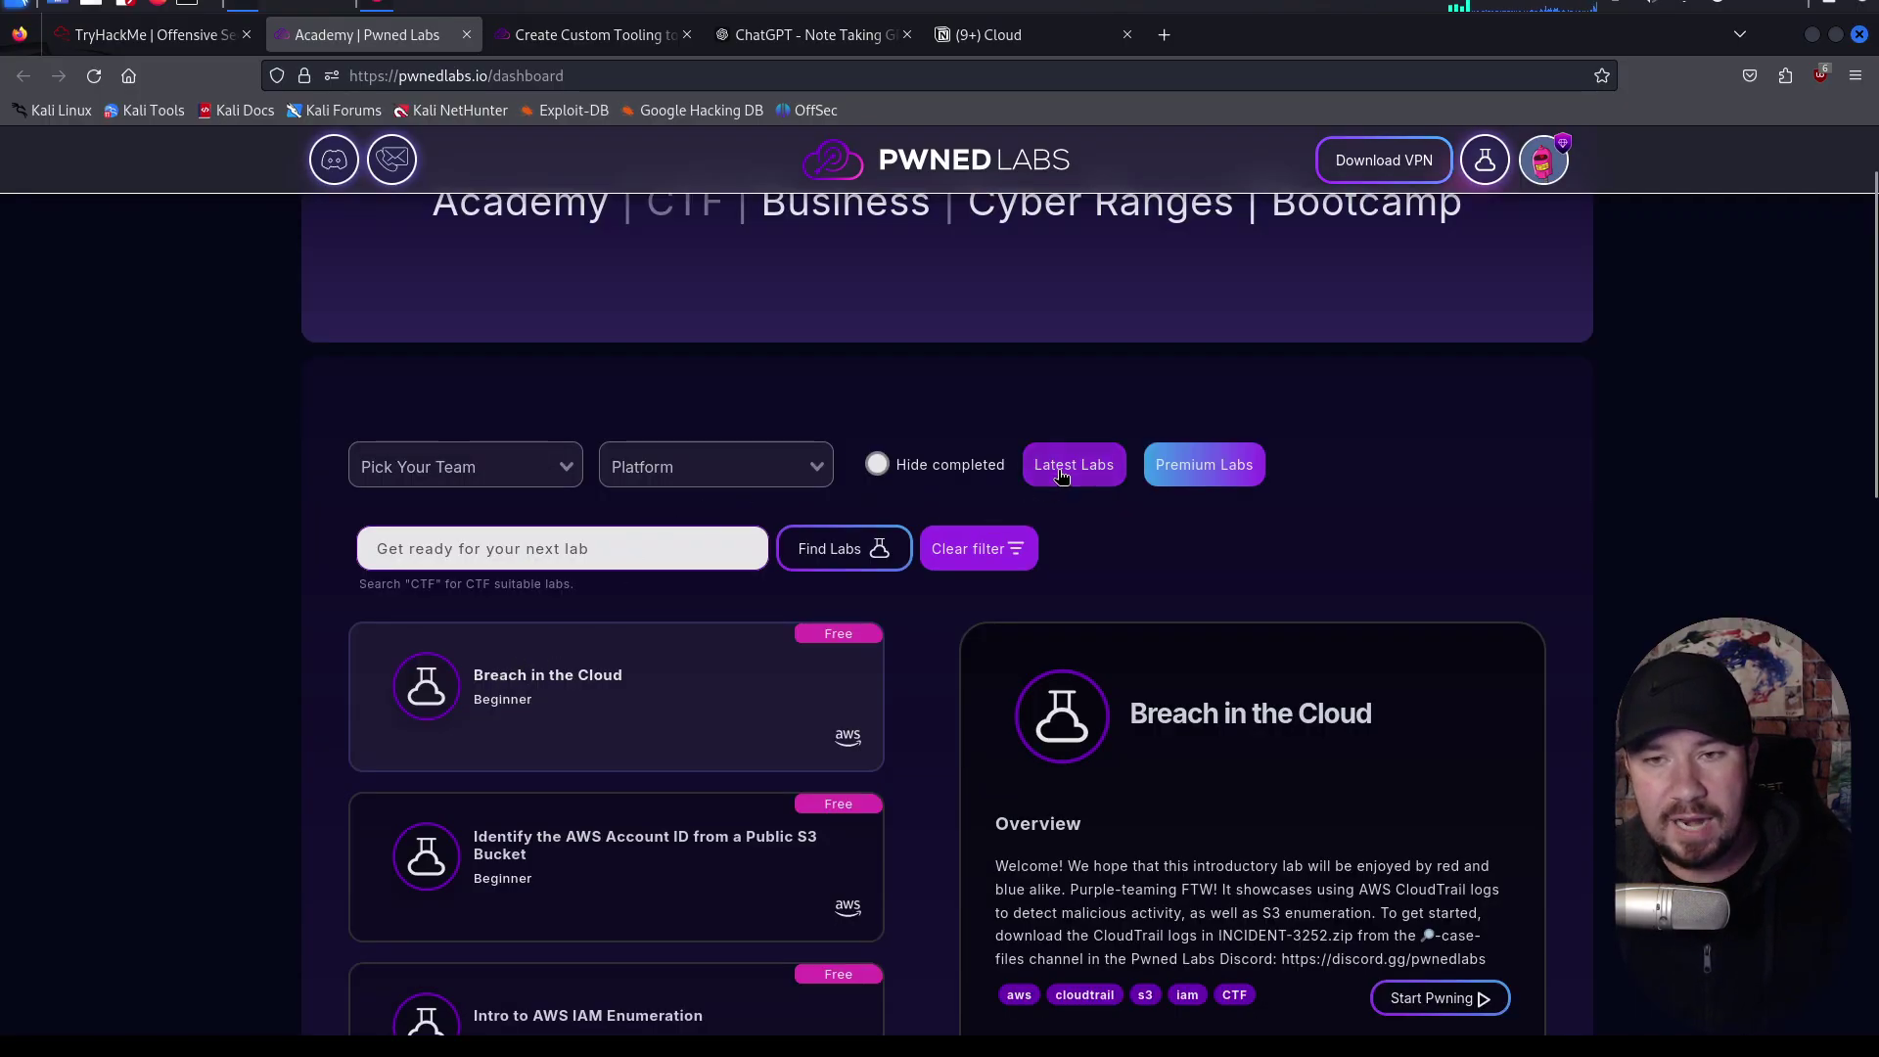
{"action": "left_click", "coordinate": [1062, 469]}
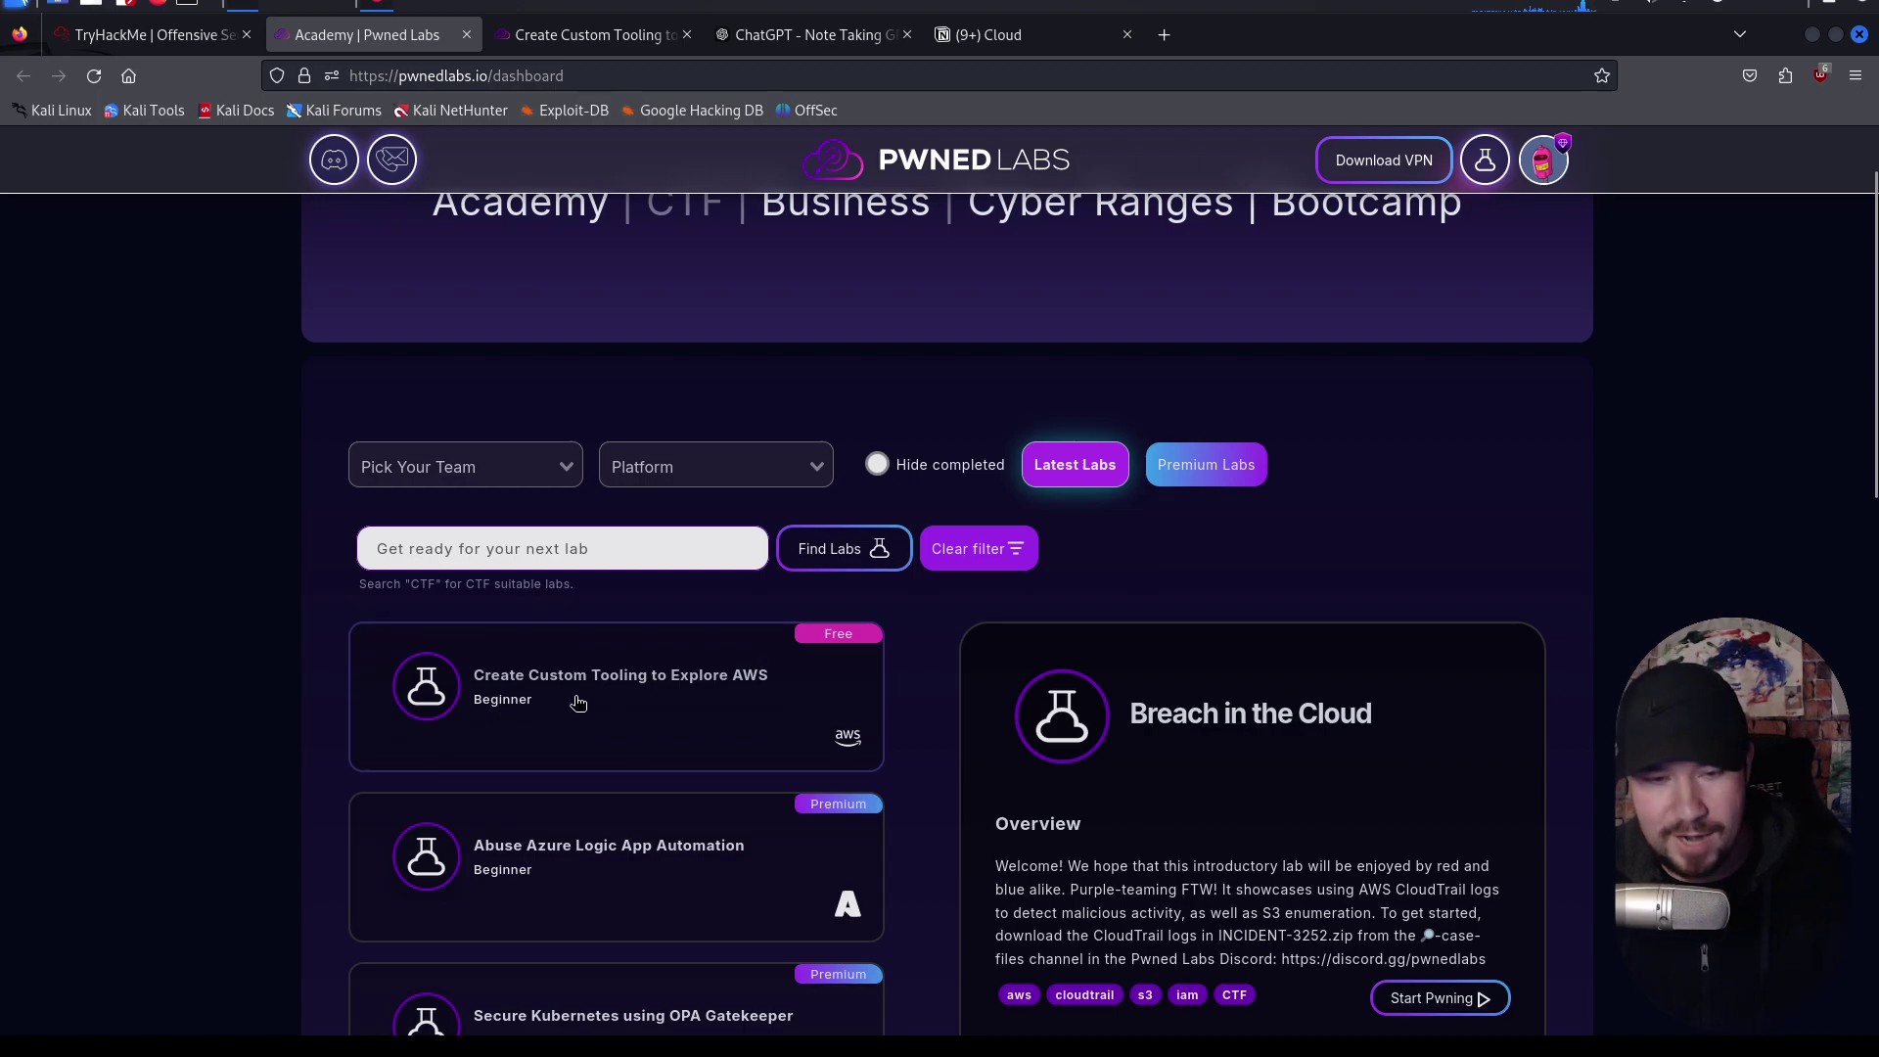
{"action": "left_click", "coordinate": [613, 39]}
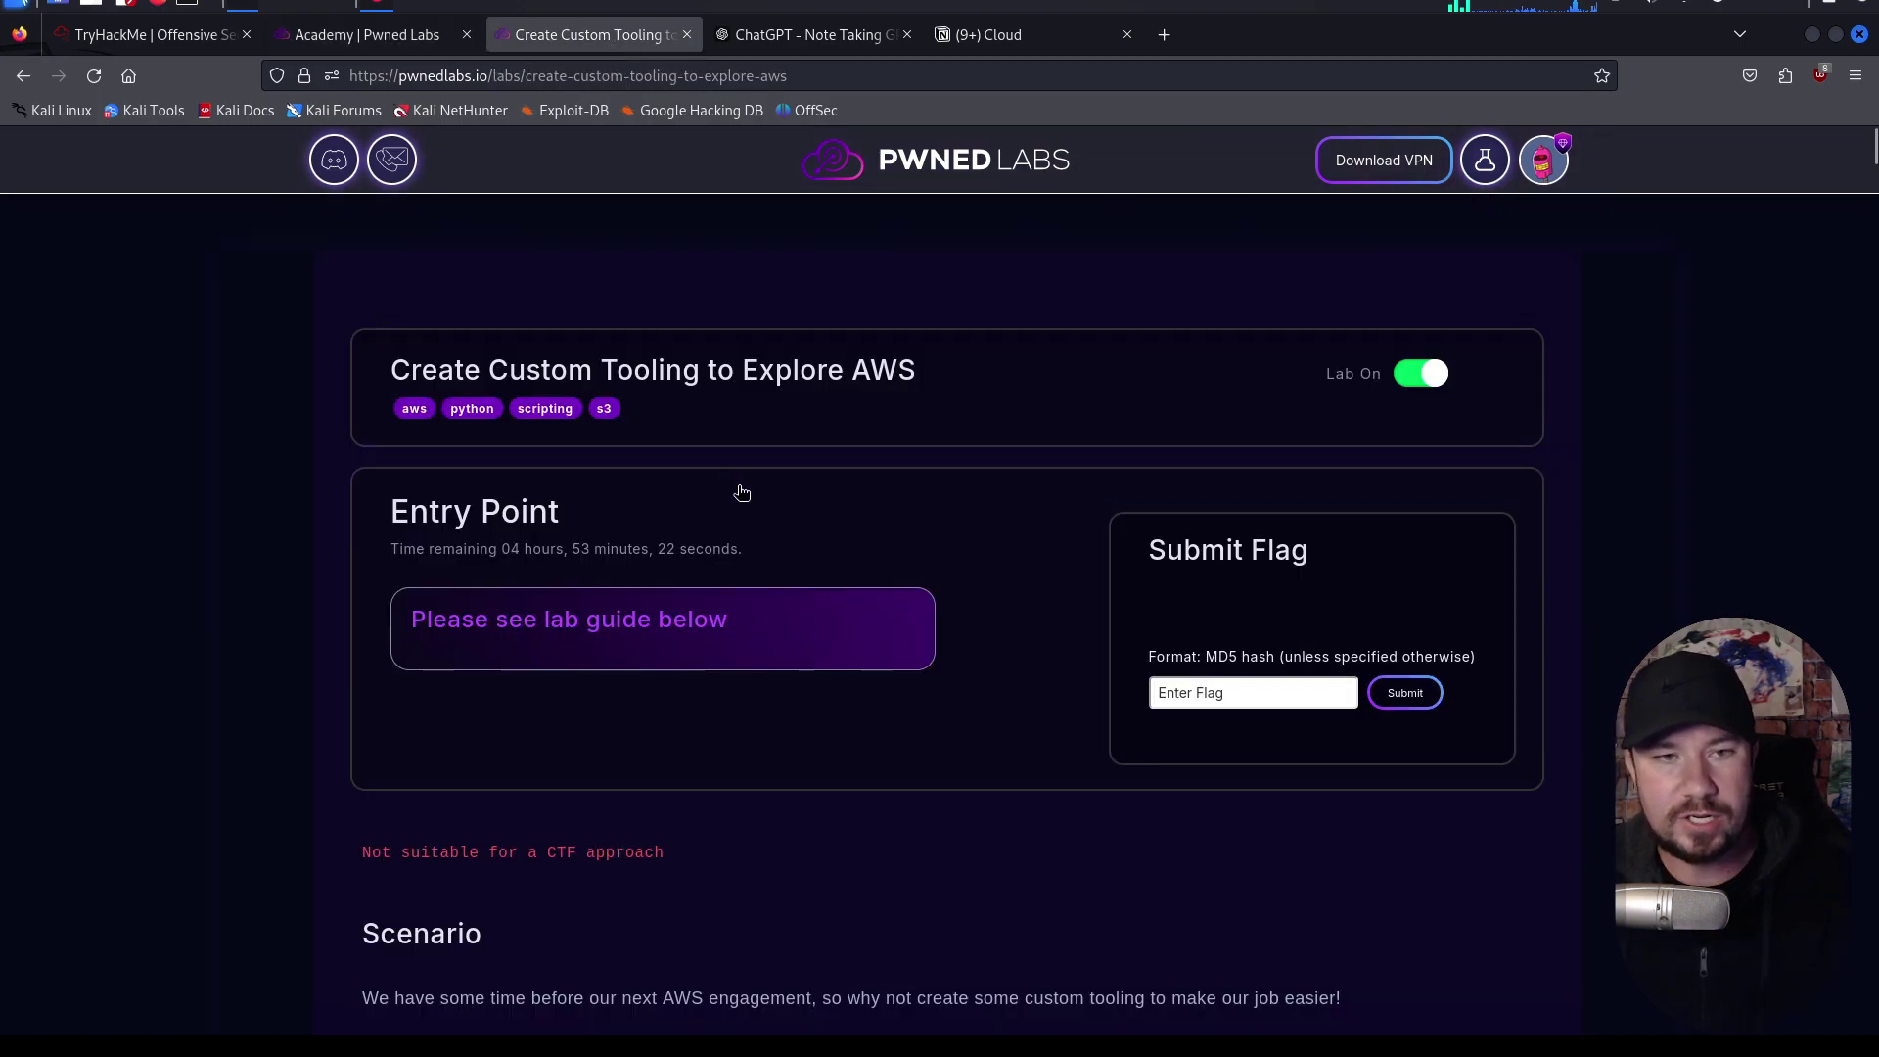
{"action": "scroll", "coordinate": [773, 497], "scroll_direction": "down", "scroll_amount": 5}
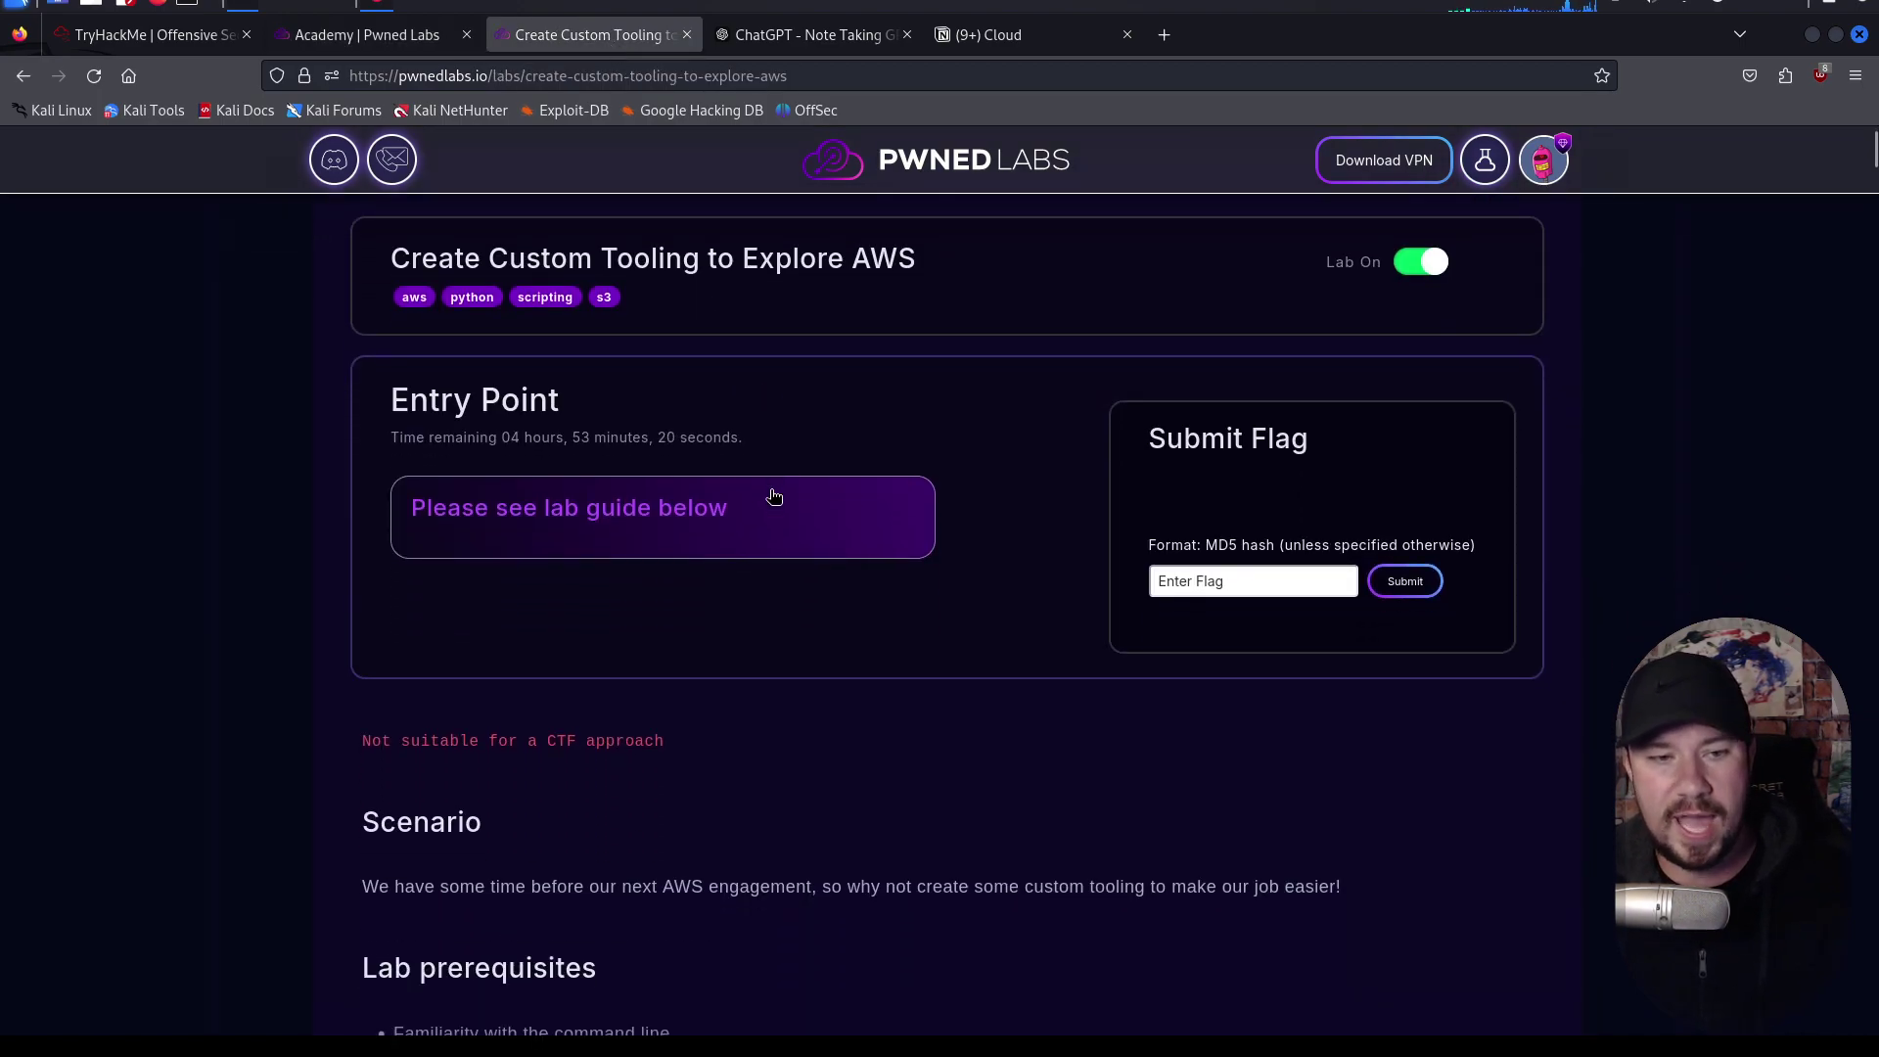
Step: Select the lab walkthrough text from the Scenario section downward and copy it
{"action": "scroll", "coordinate": [771, 491], "scroll_direction": "down", "scroll_amount": 10}
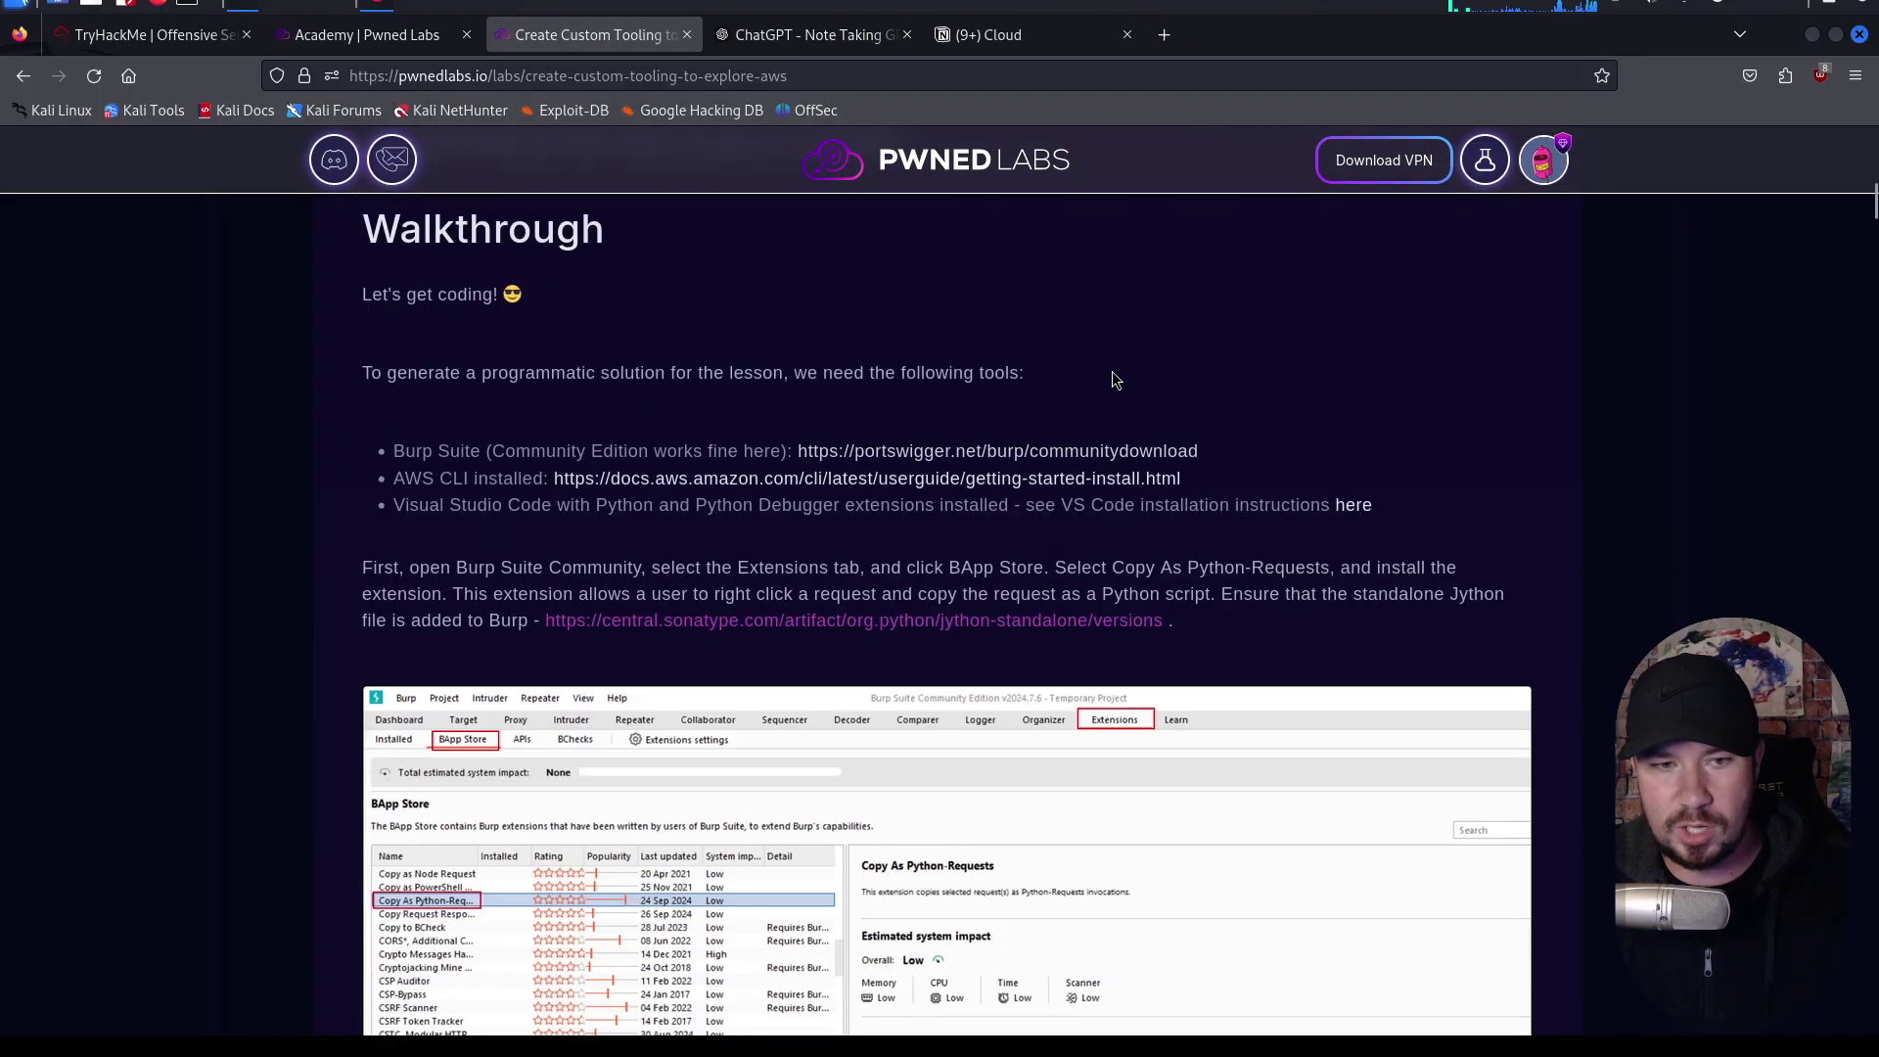
{"action": "left_click_drag", "start_coordinate": [1868, 215], "coordinate": [1816, 994]}
{"action": "scroll", "coordinate": [940, 617], "scroll_direction": "down", "scroll_amount": 20}
{"action": "scroll", "coordinate": [1816, 994], "scroll_direction": "up", "scroll_amount": 2}
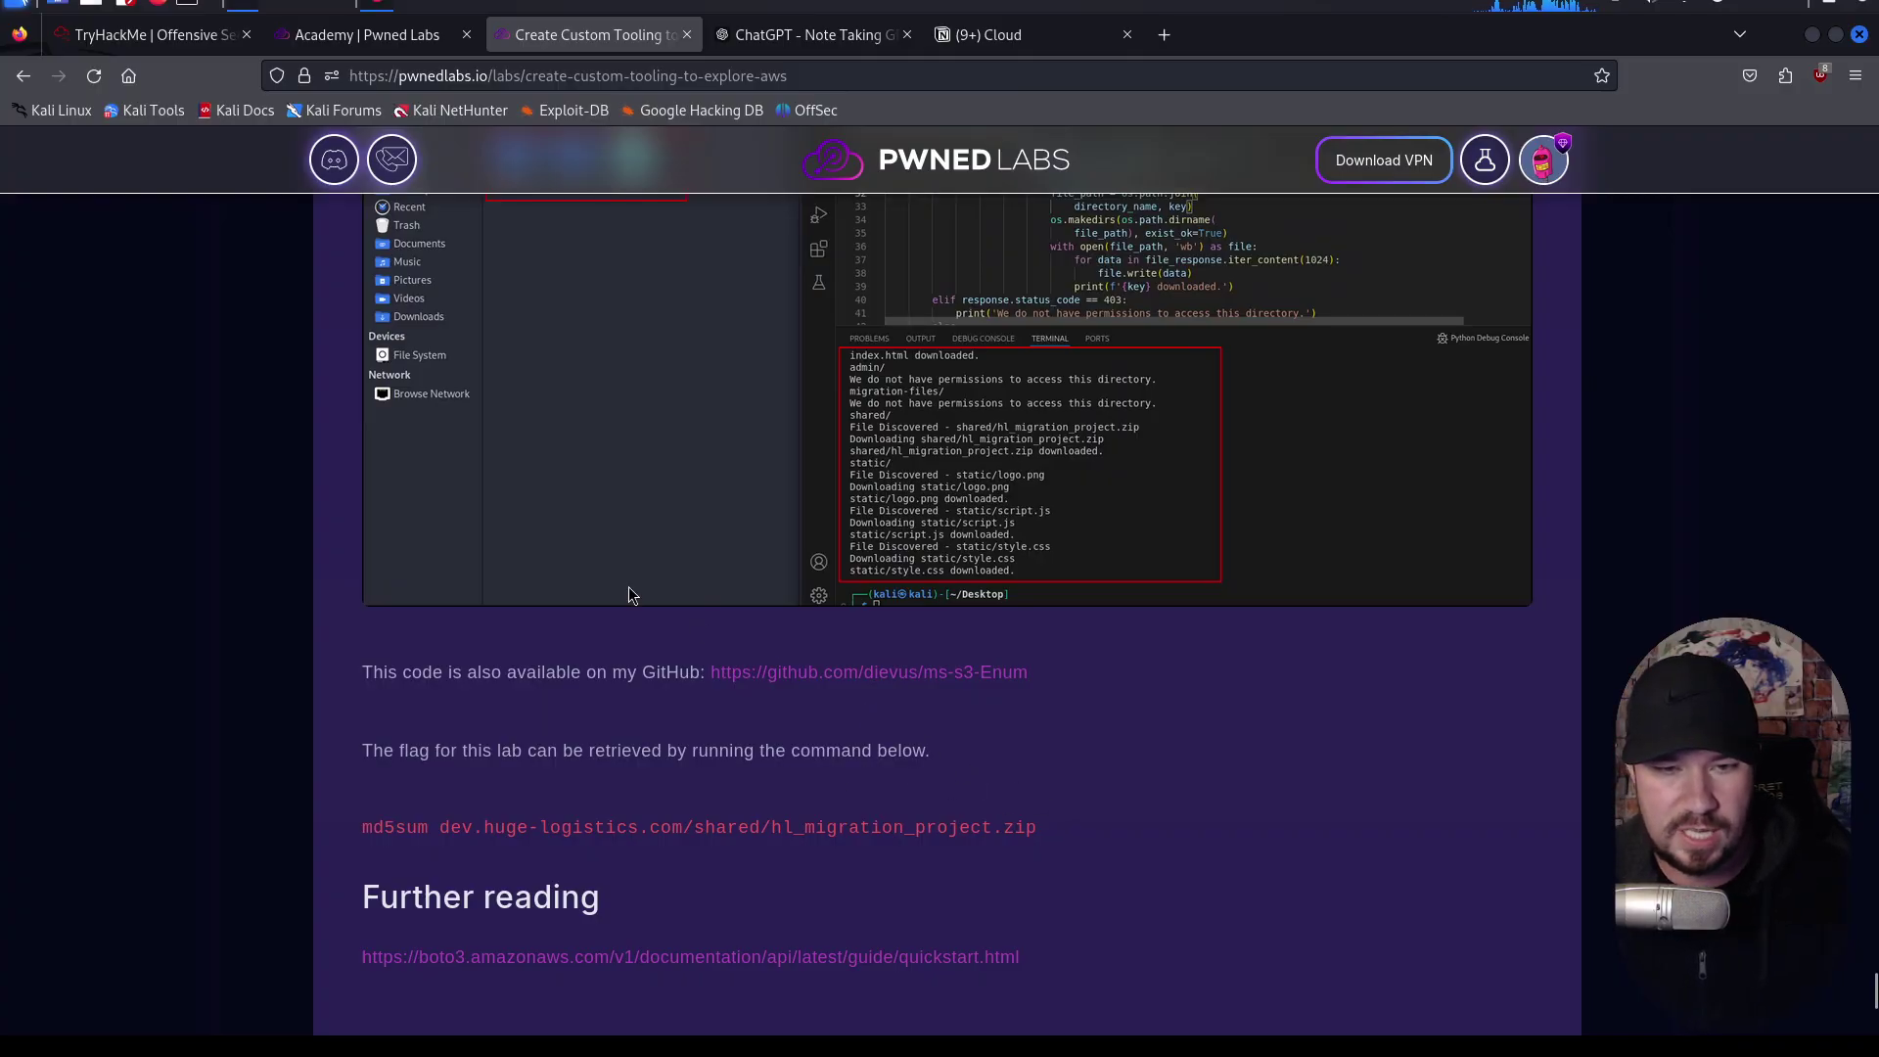
{"action": "scroll", "coordinate": [628, 592], "scroll_direction": "up", "scroll_amount": 15}
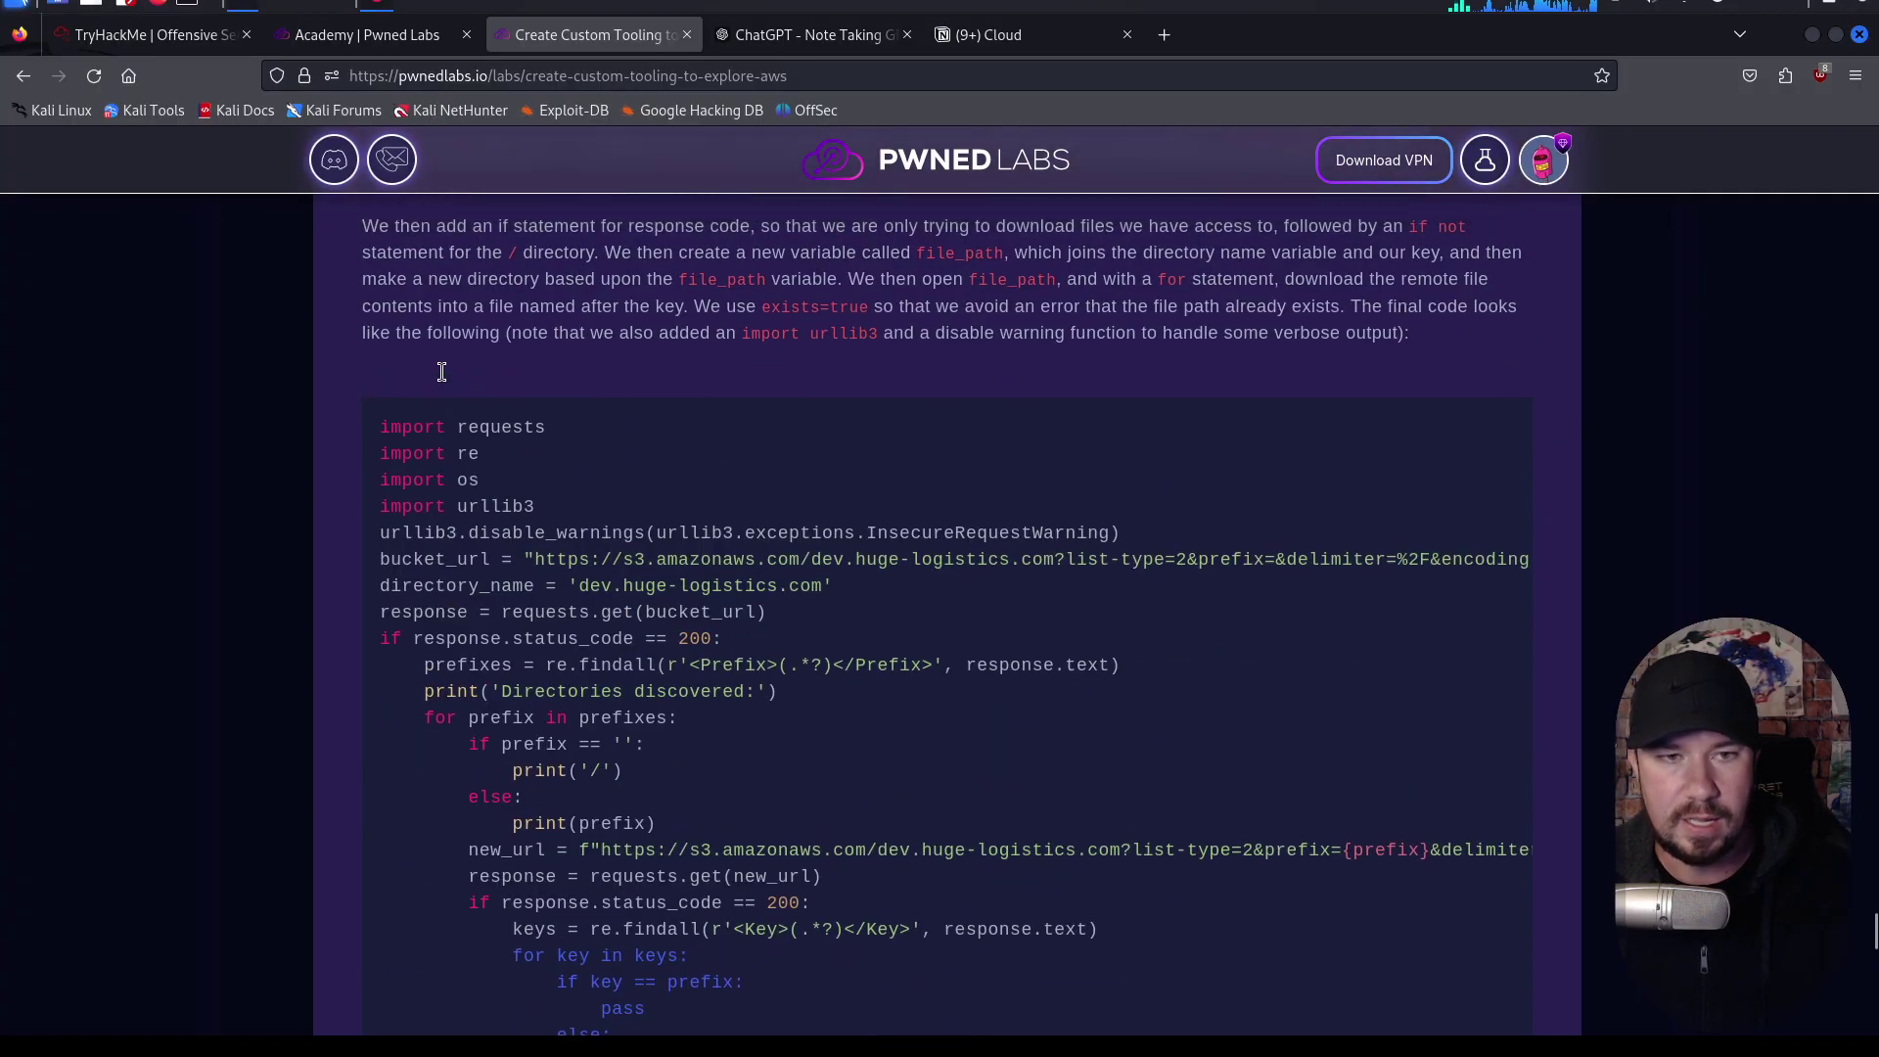
{"action": "scroll", "coordinate": [441, 371], "scroll_direction": "up", "scroll_amount": 20}
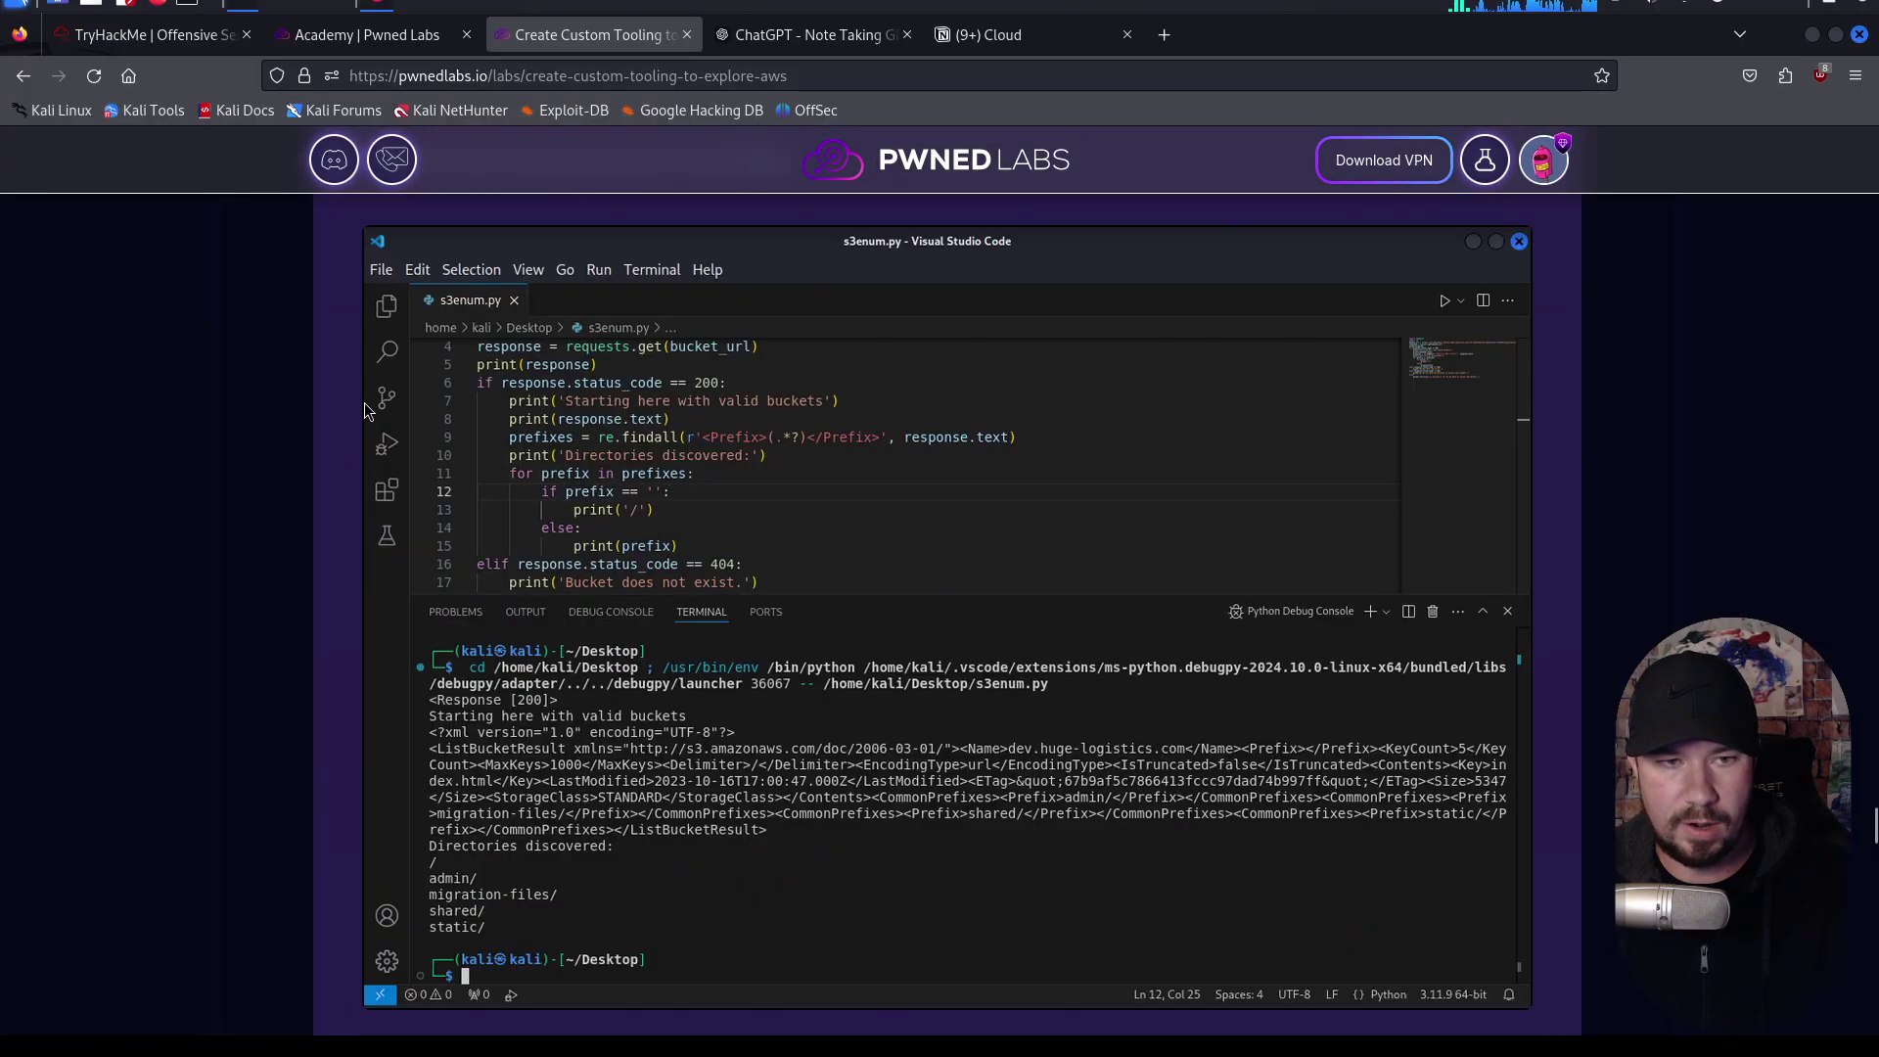
{"action": "scroll", "coordinate": [435, 416], "scroll_direction": "up", "scroll_amount": 20}
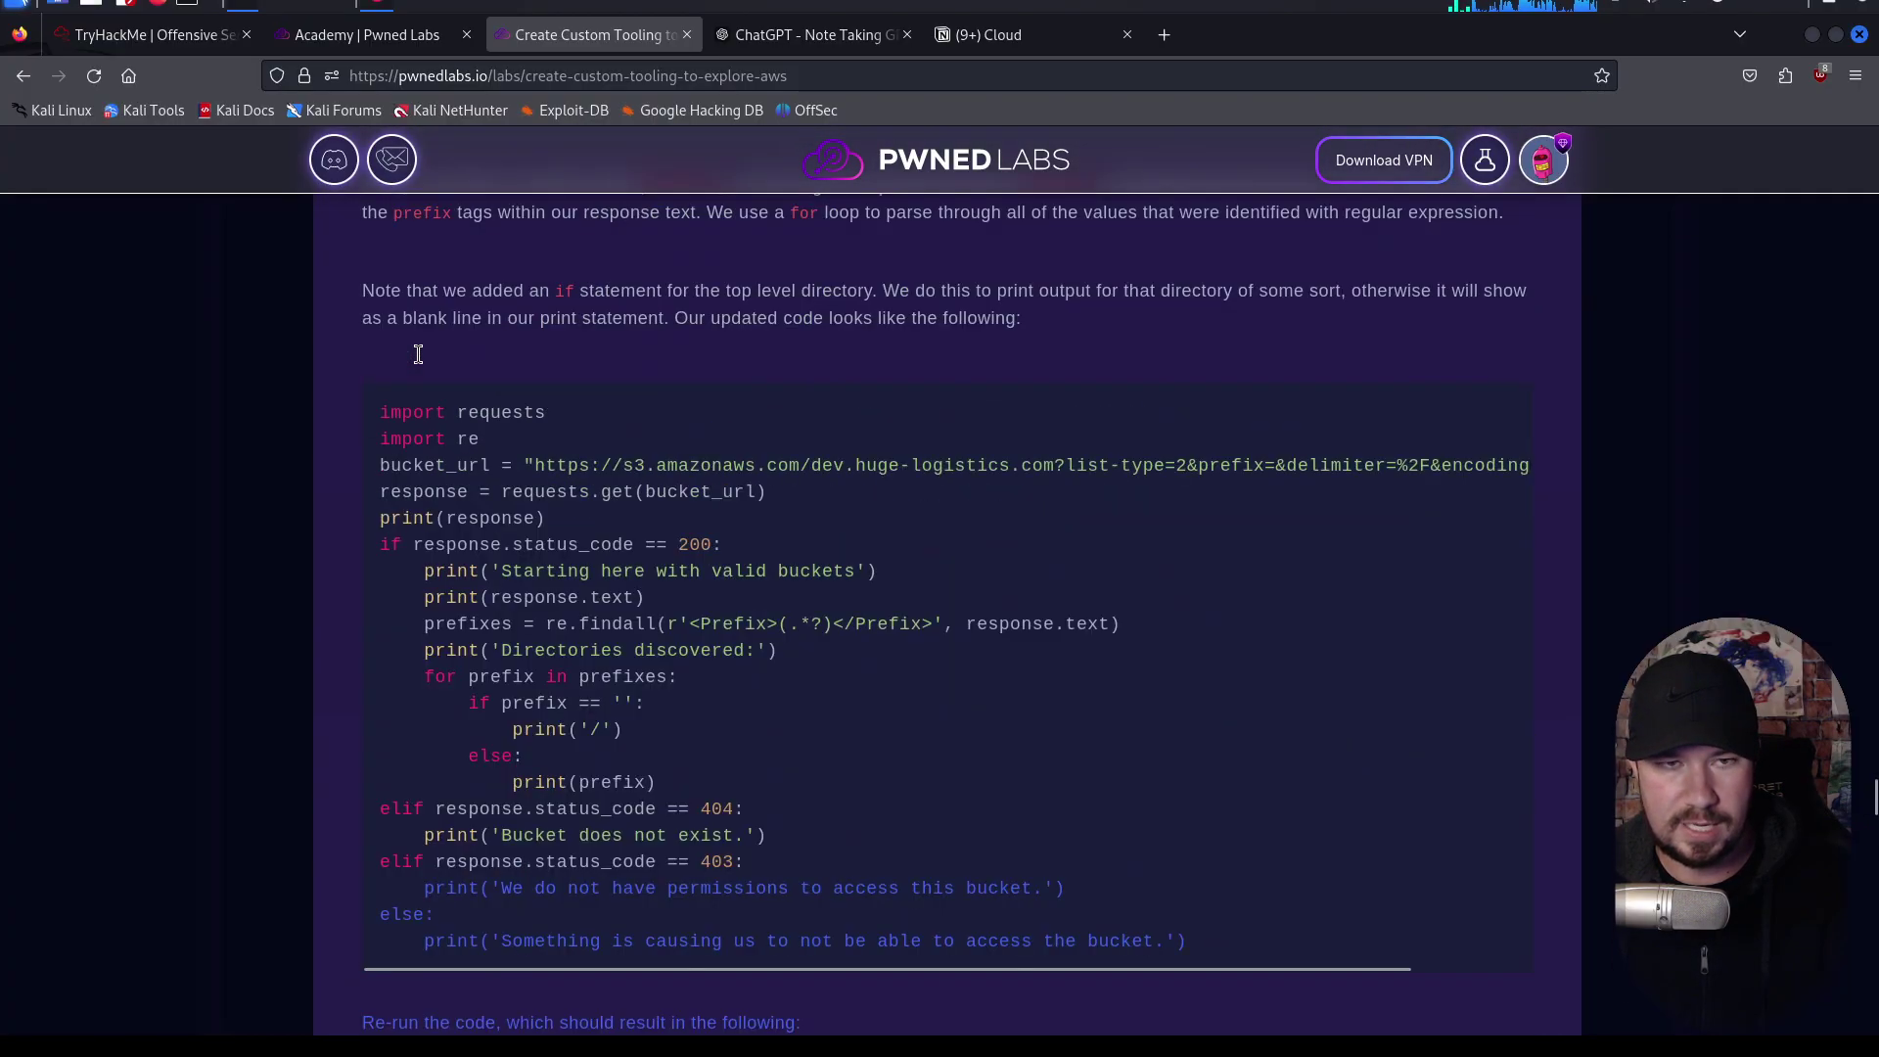
{"action": "scroll", "coordinate": [423, 364], "scroll_direction": "up", "scroll_amount": 20}
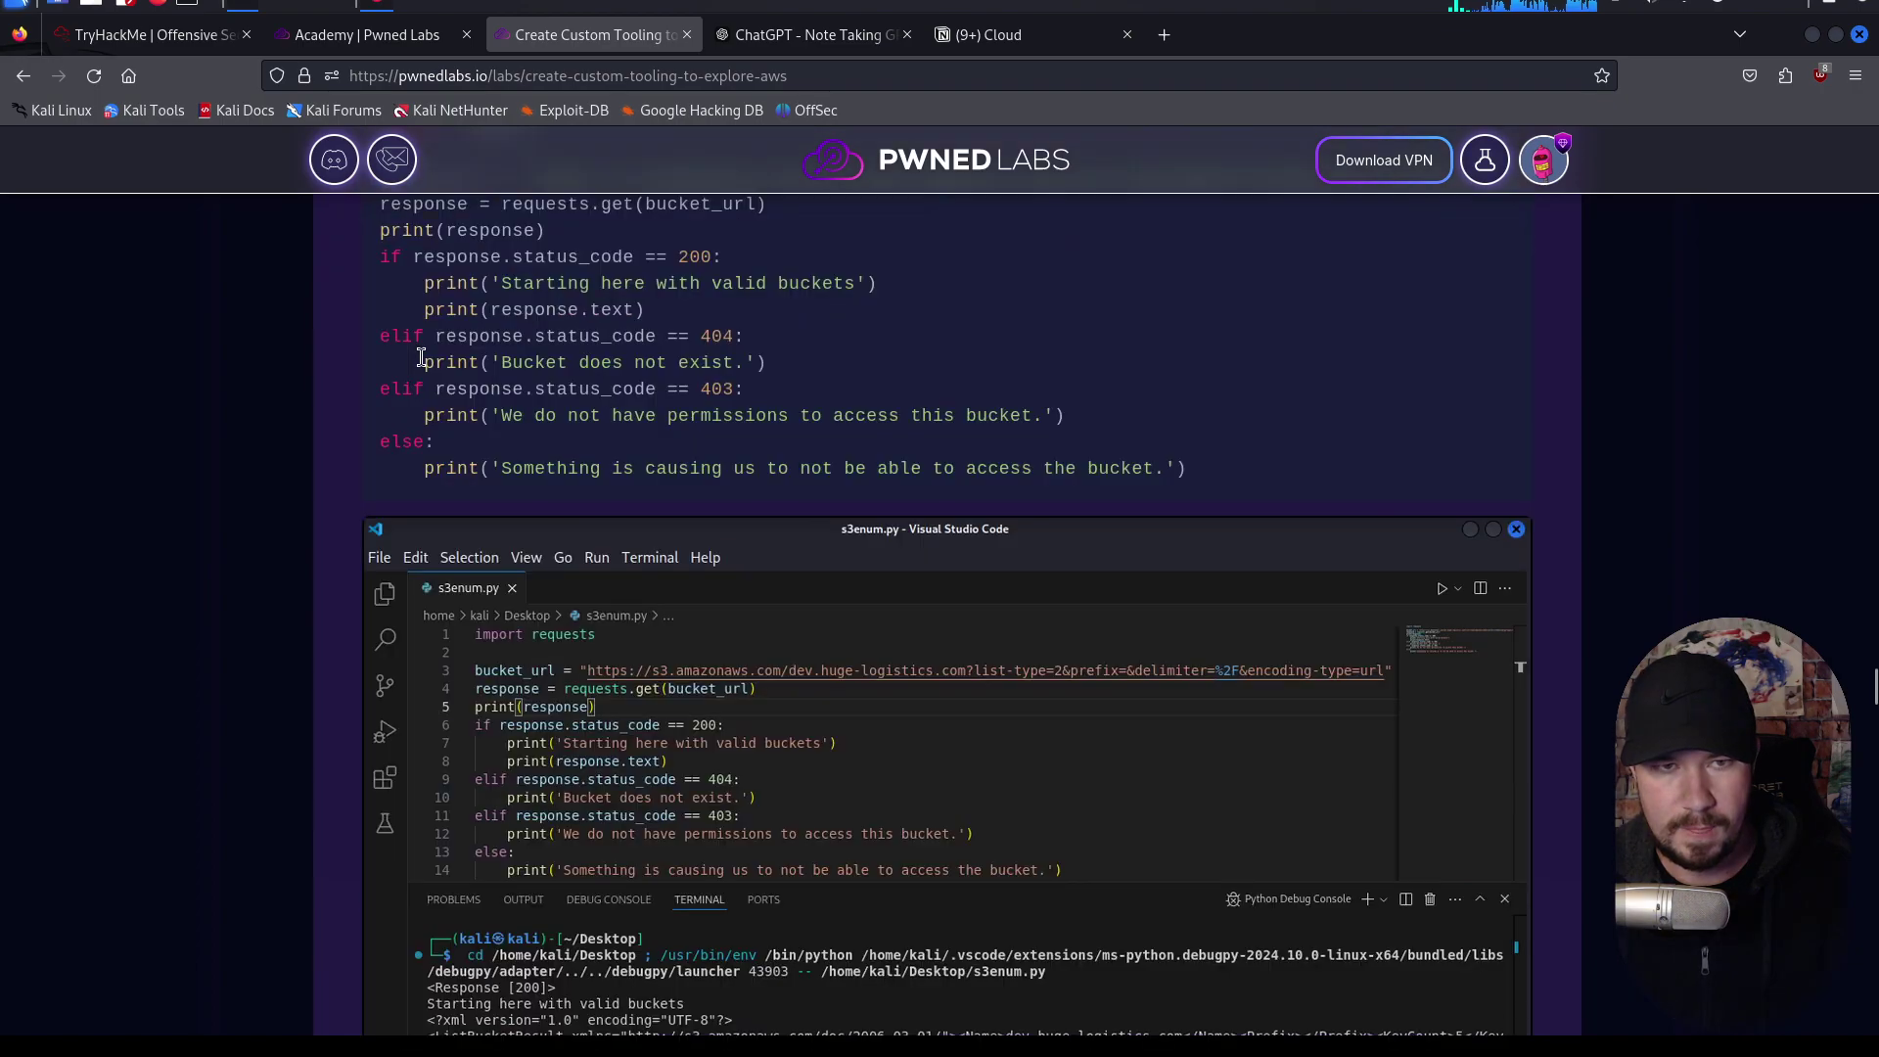
{"action": "scroll", "coordinate": [421, 358], "scroll_direction": "up", "scroll_amount": 20}
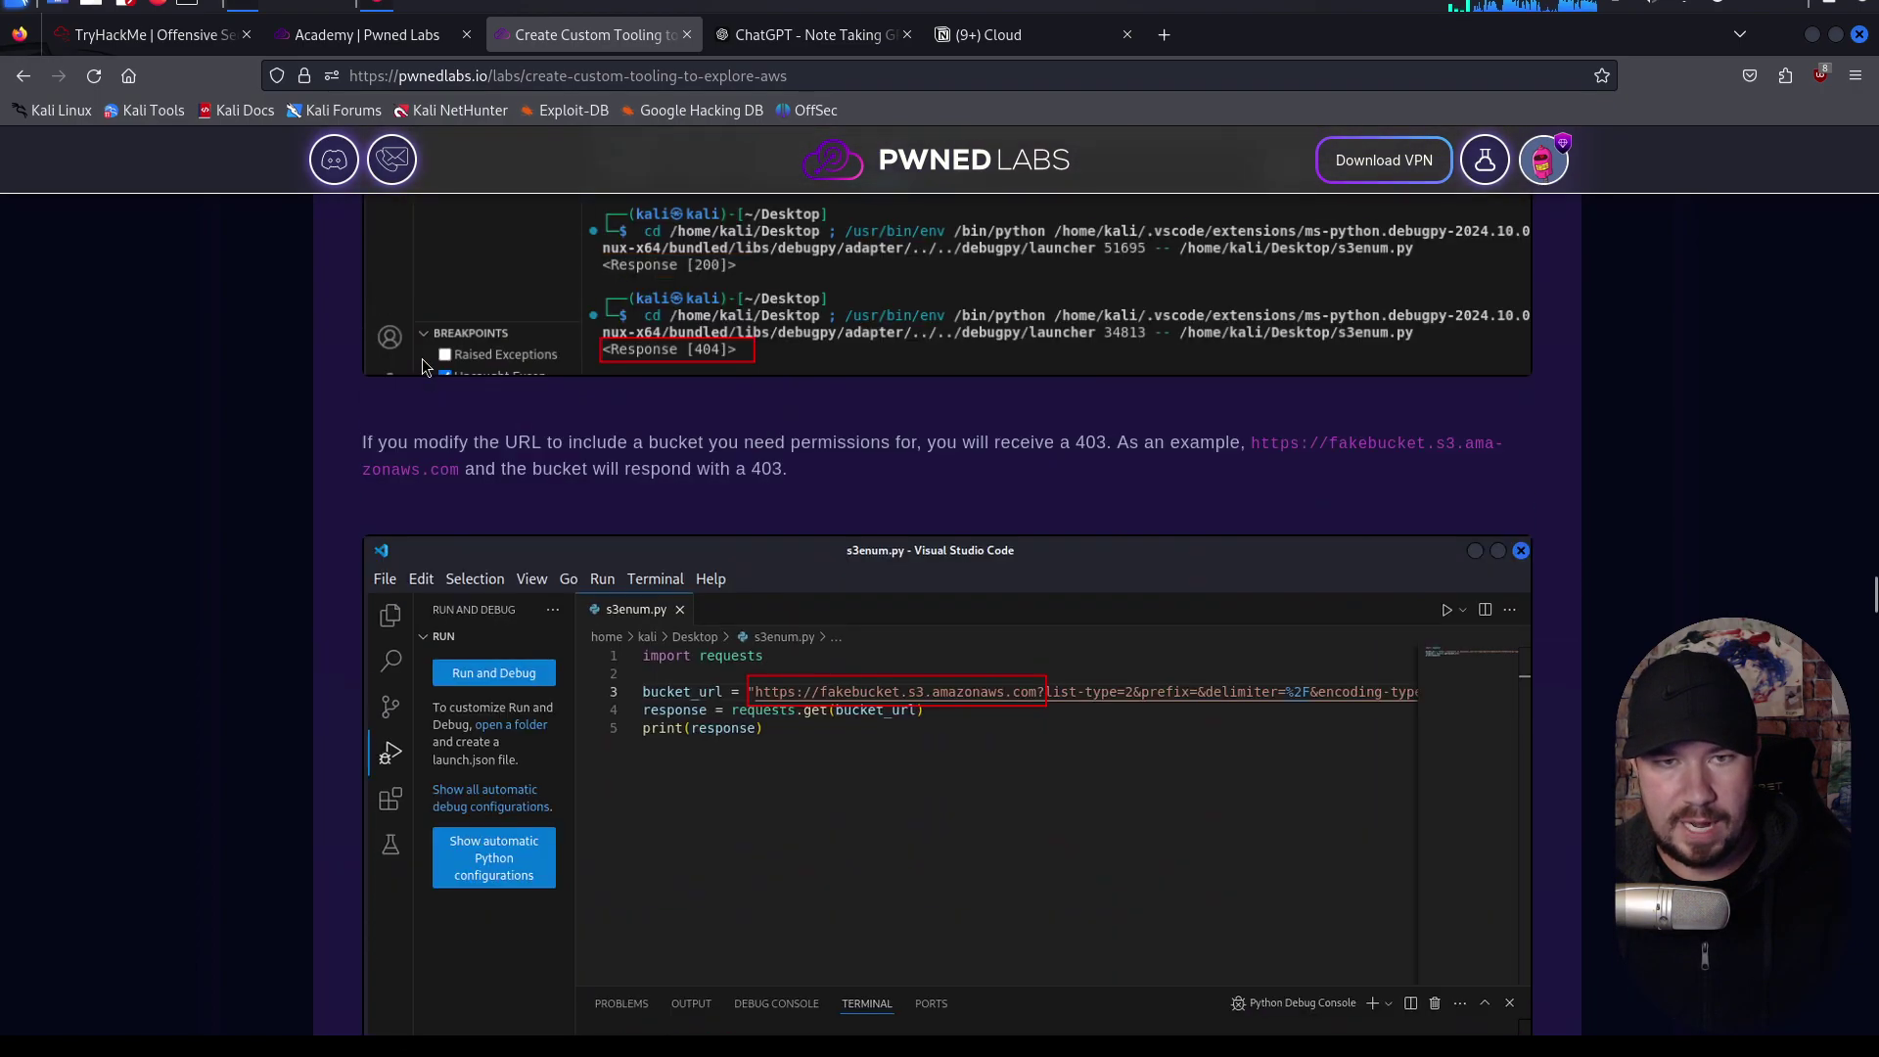
{"action": "scroll", "coordinate": [421, 358], "scroll_direction": "up", "scroll_amount": 20}
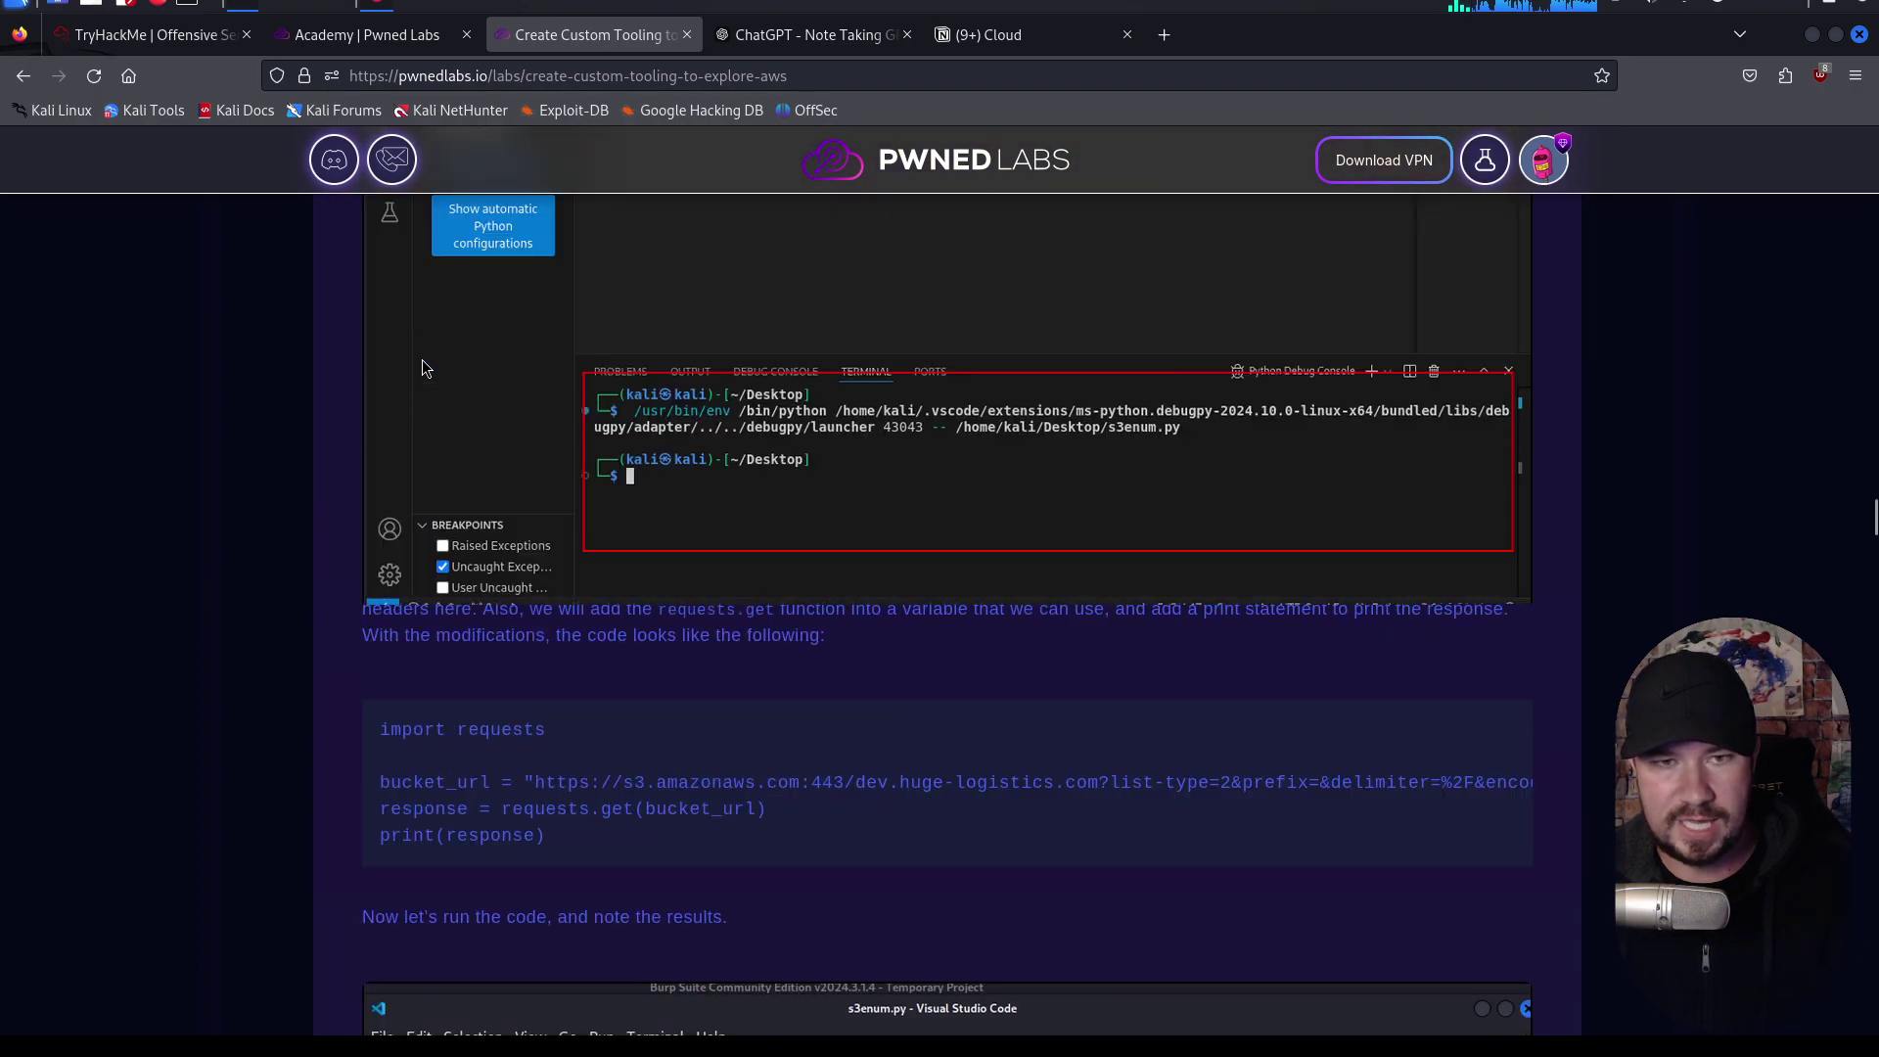
{"action": "scroll", "coordinate": [423, 366], "scroll_direction": "up", "scroll_amount": 20}
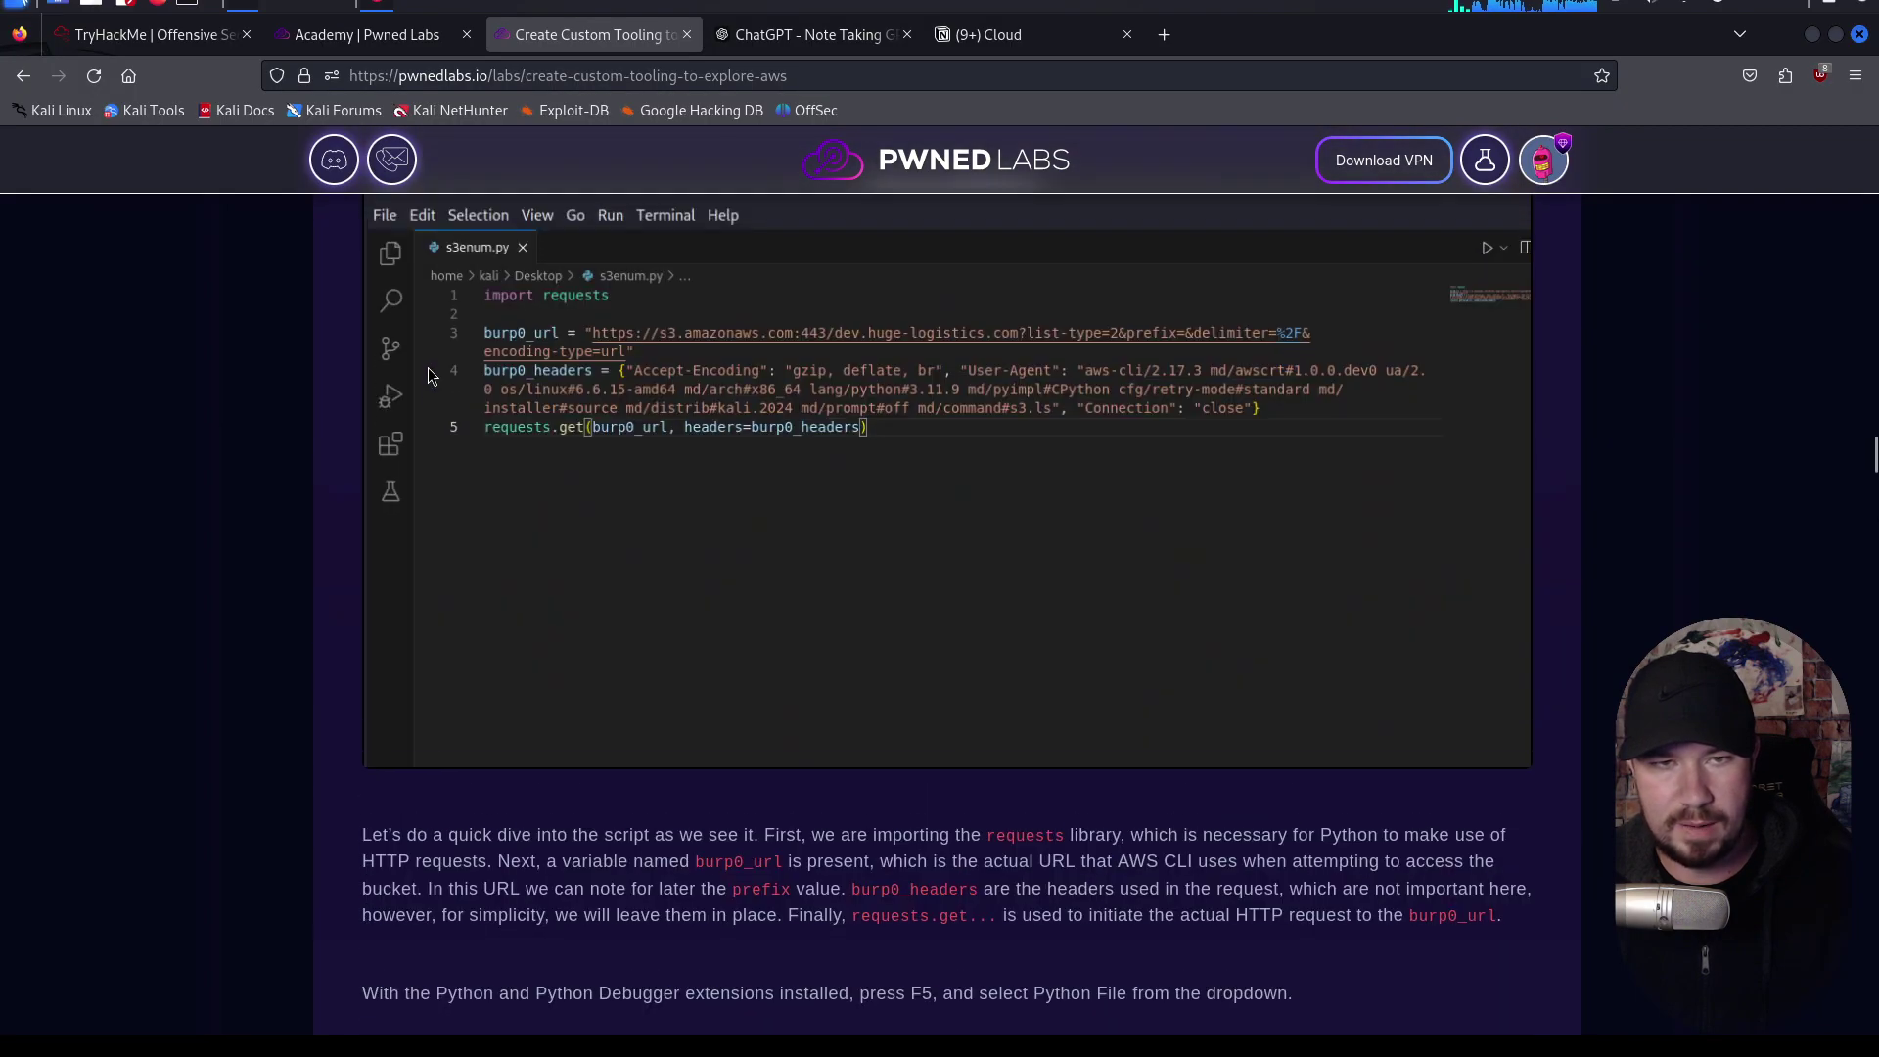
{"action": "scroll", "coordinate": [429, 378], "scroll_direction": "up", "scroll_amount": 20}
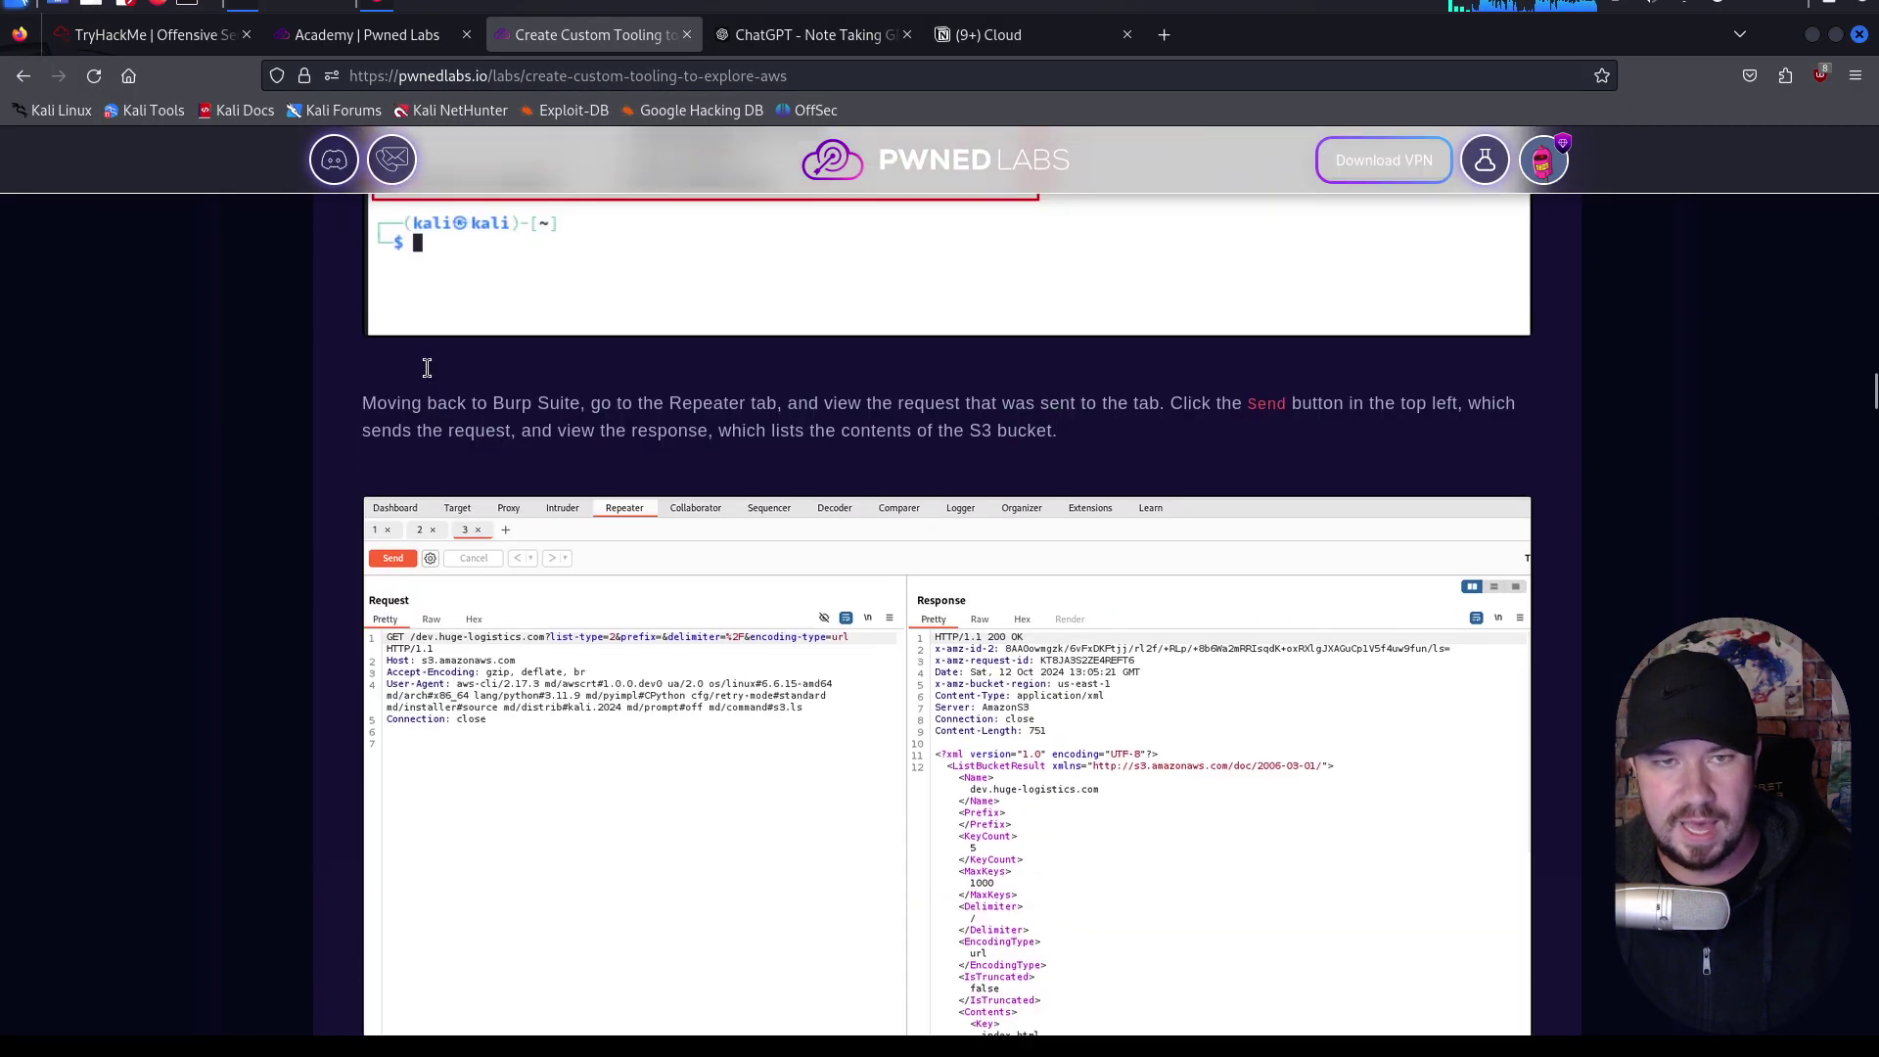
{"action": "scroll", "coordinate": [429, 378], "scroll_direction": "up", "scroll_amount": 20}
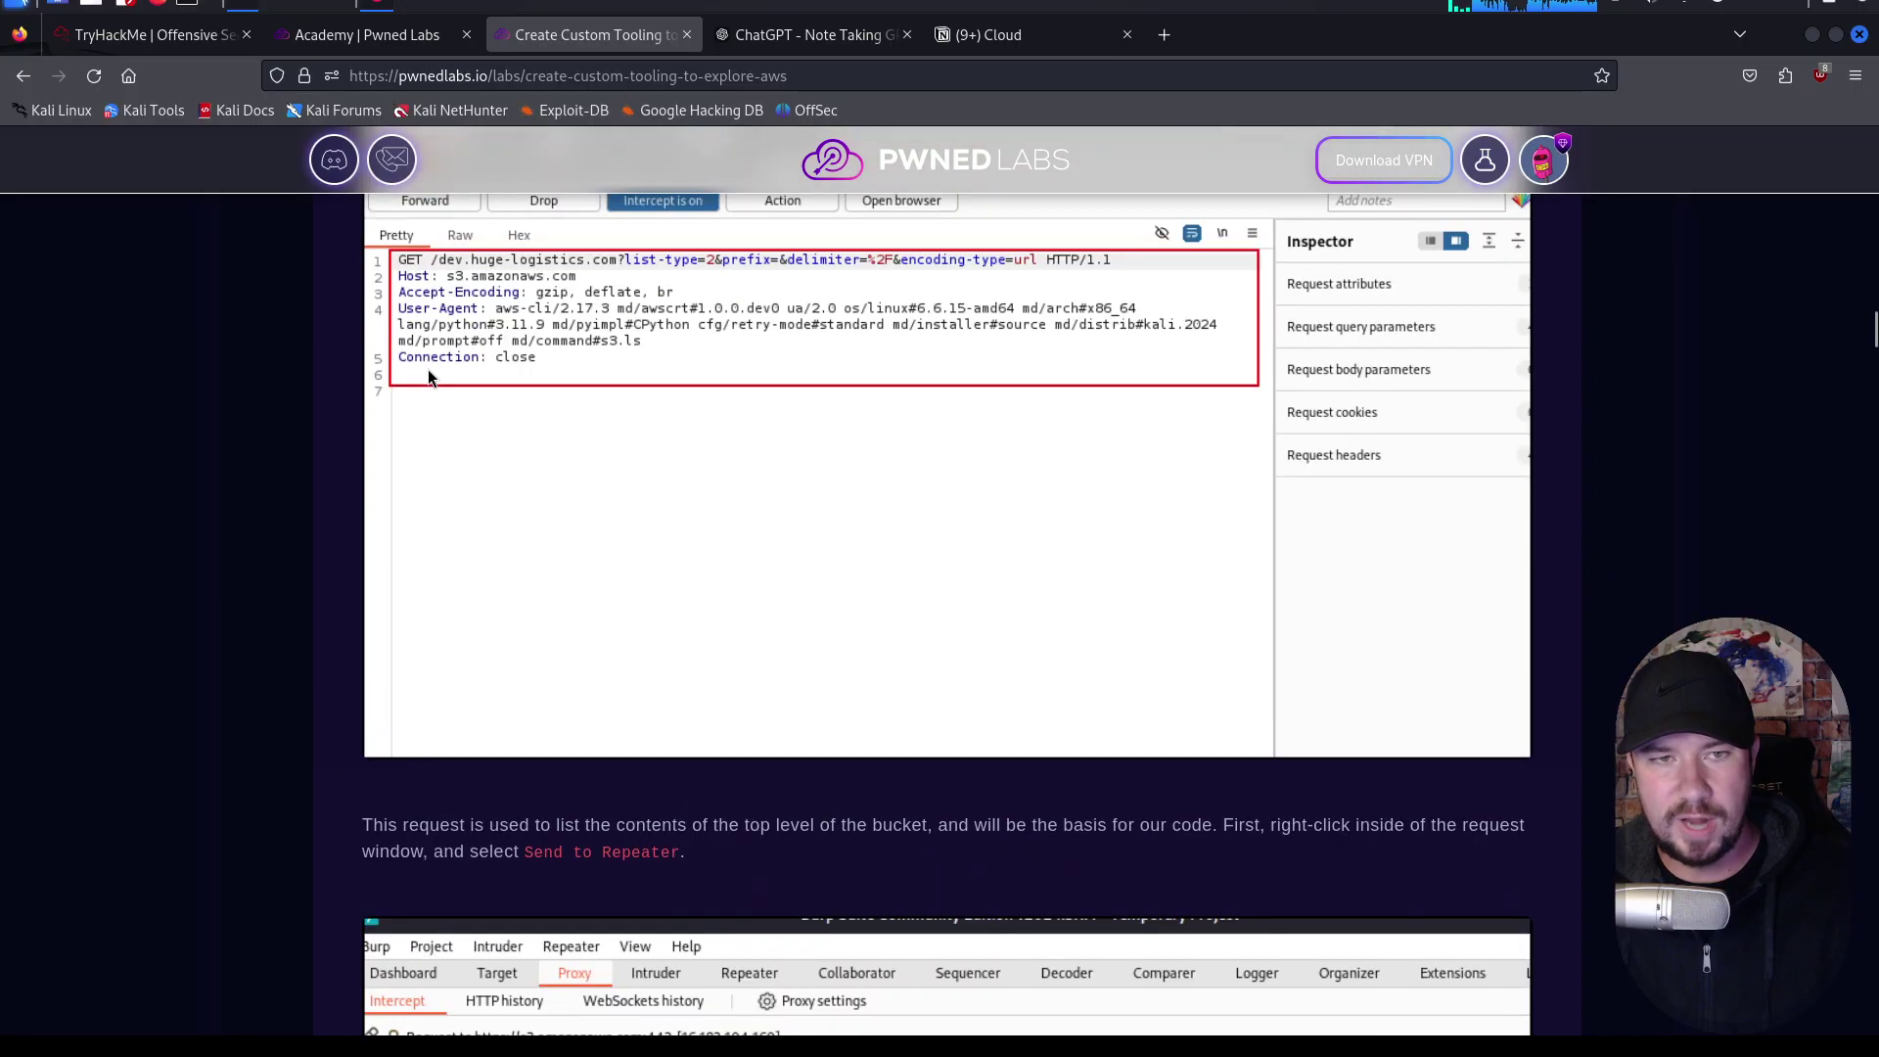
{"action": "scroll", "coordinate": [431, 377], "scroll_direction": "up", "scroll_amount": 20}
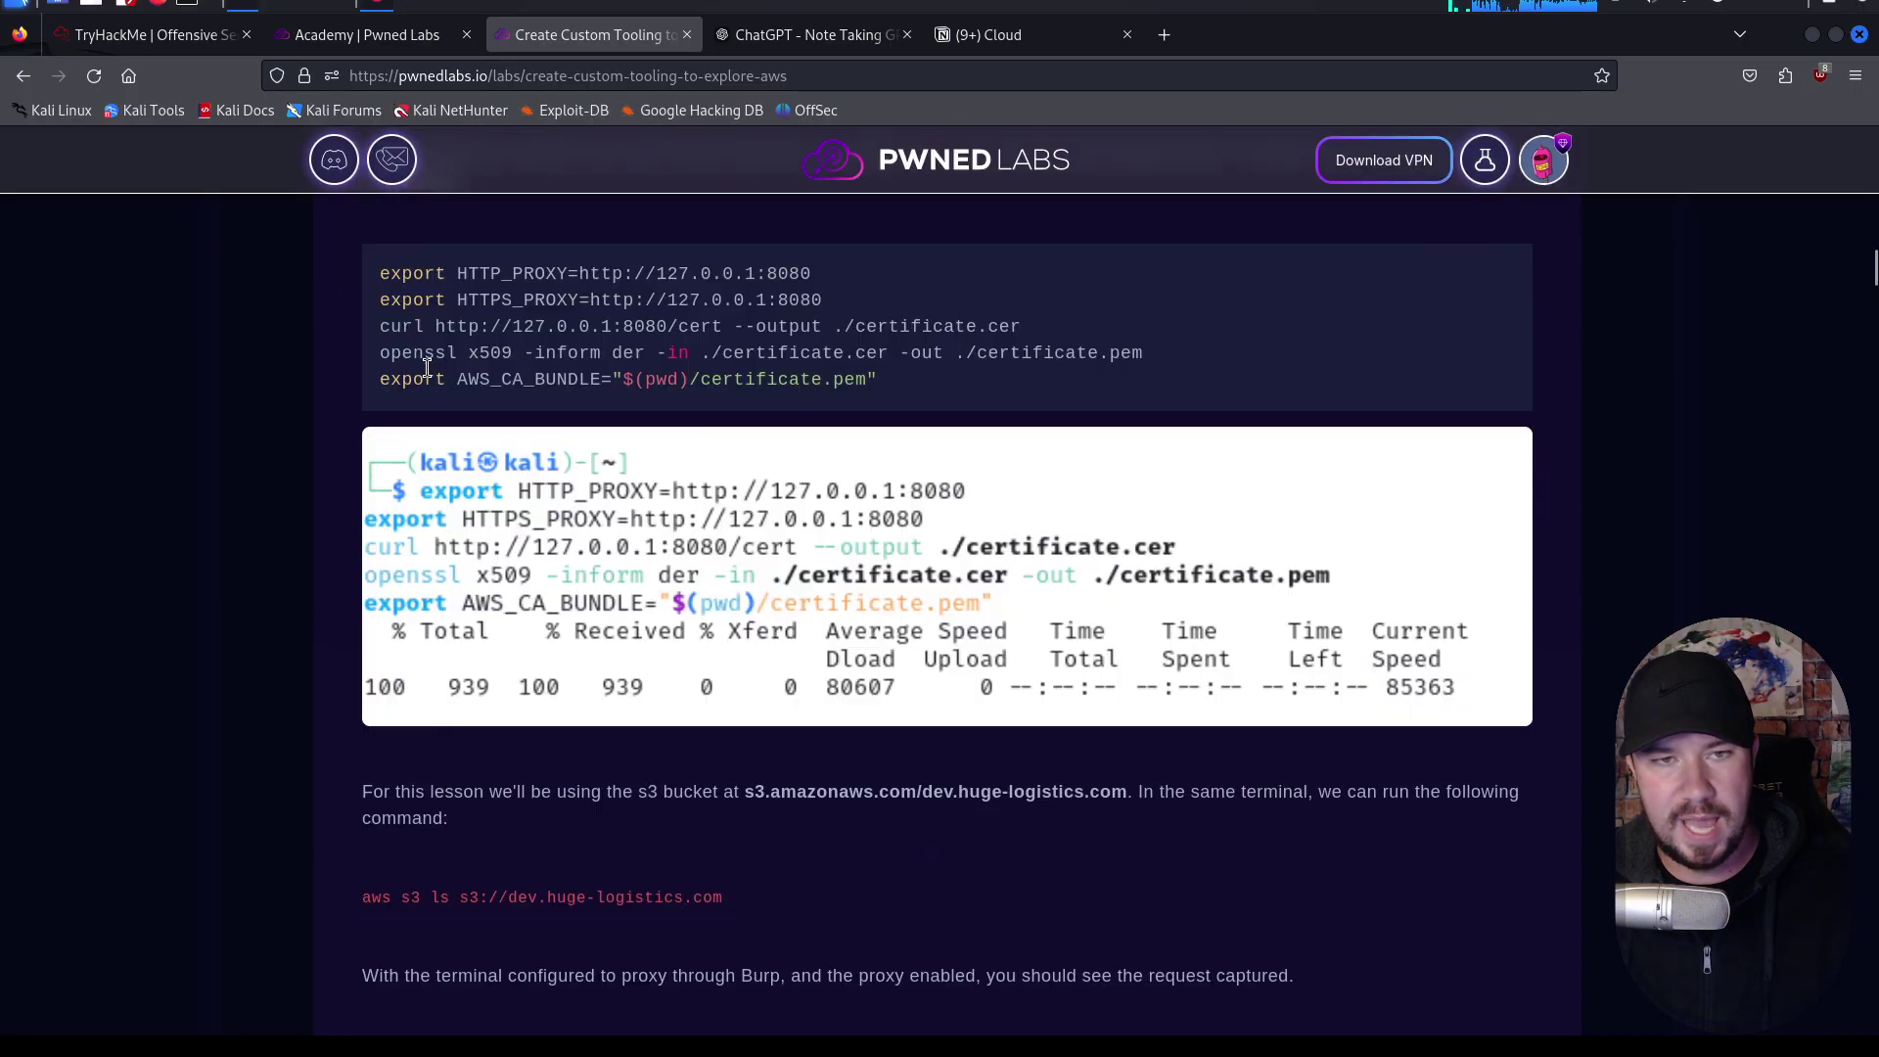
{"action": "scroll", "coordinate": [428, 372], "scroll_direction": "up", "scroll_amount": 20}
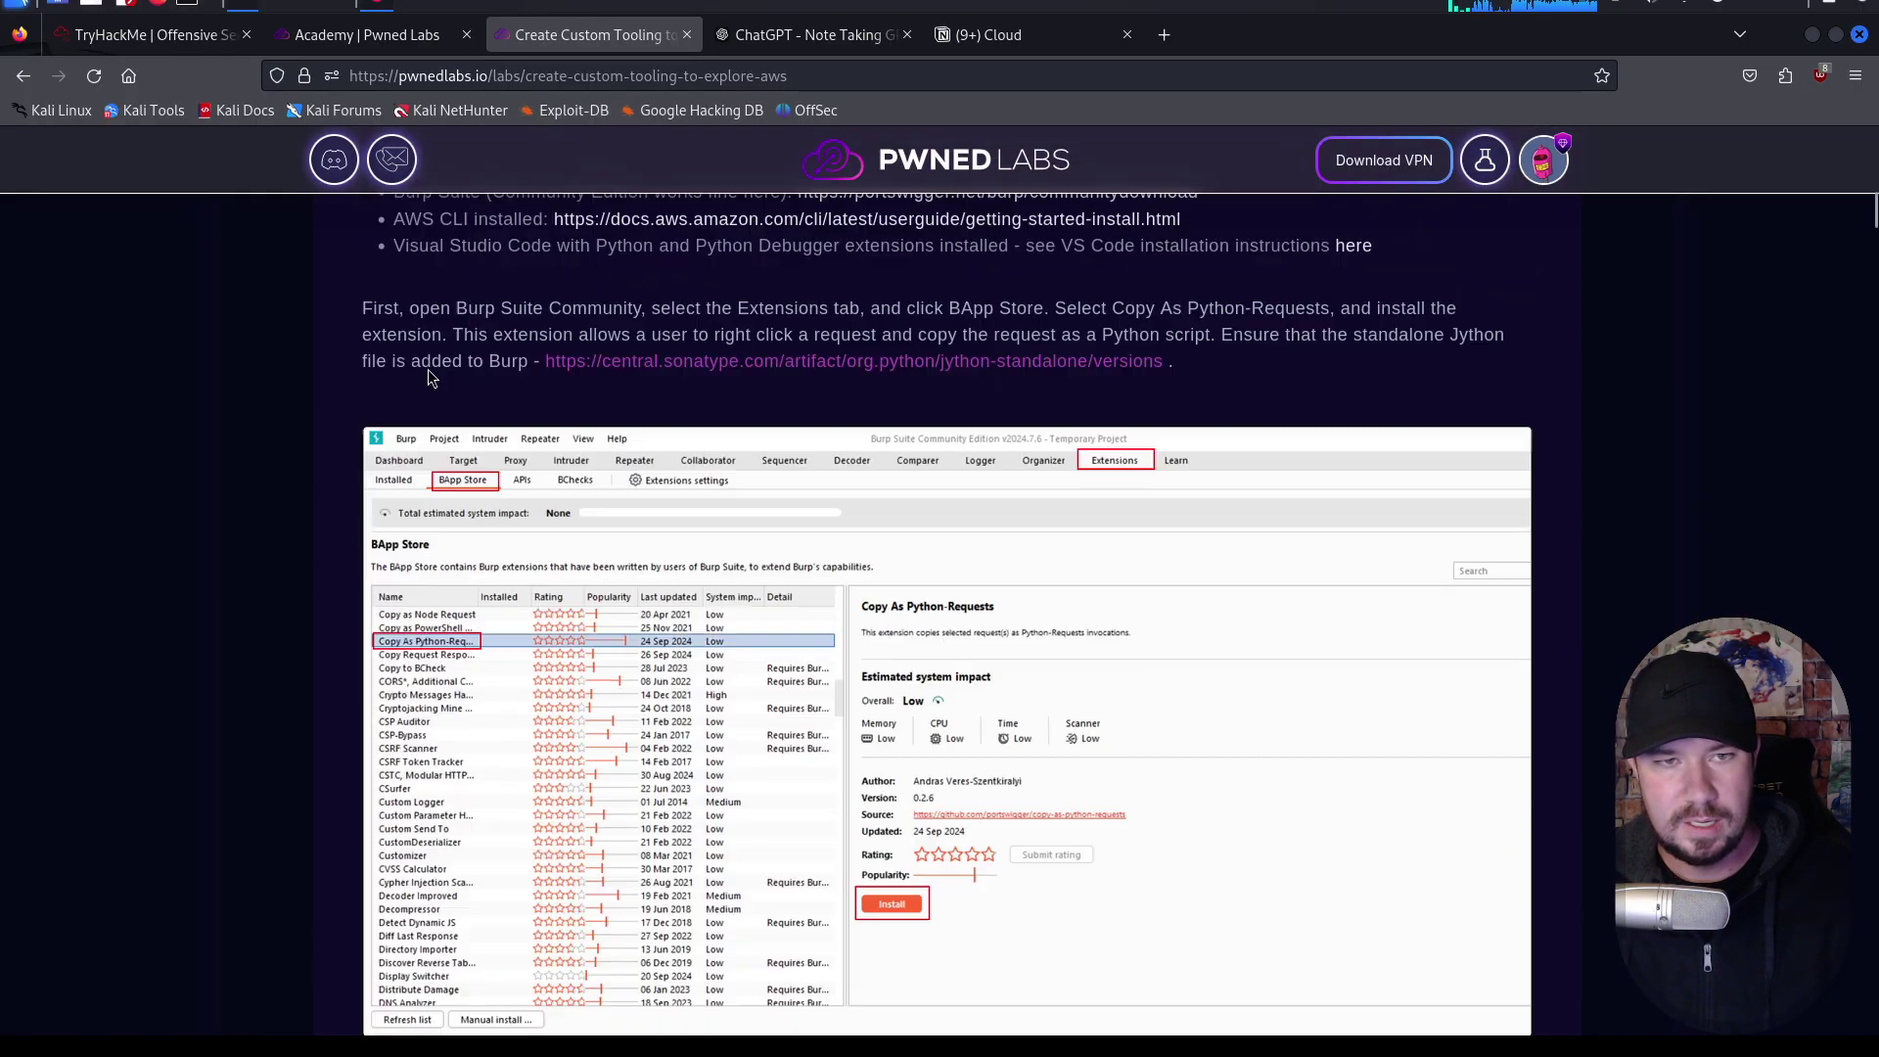
{"action": "scroll", "coordinate": [427, 368], "scroll_direction": "up", "scroll_amount": 6}
{"action": "scroll", "coordinate": [499, 608], "scroll_direction": "down", "scroll_amount": 1}
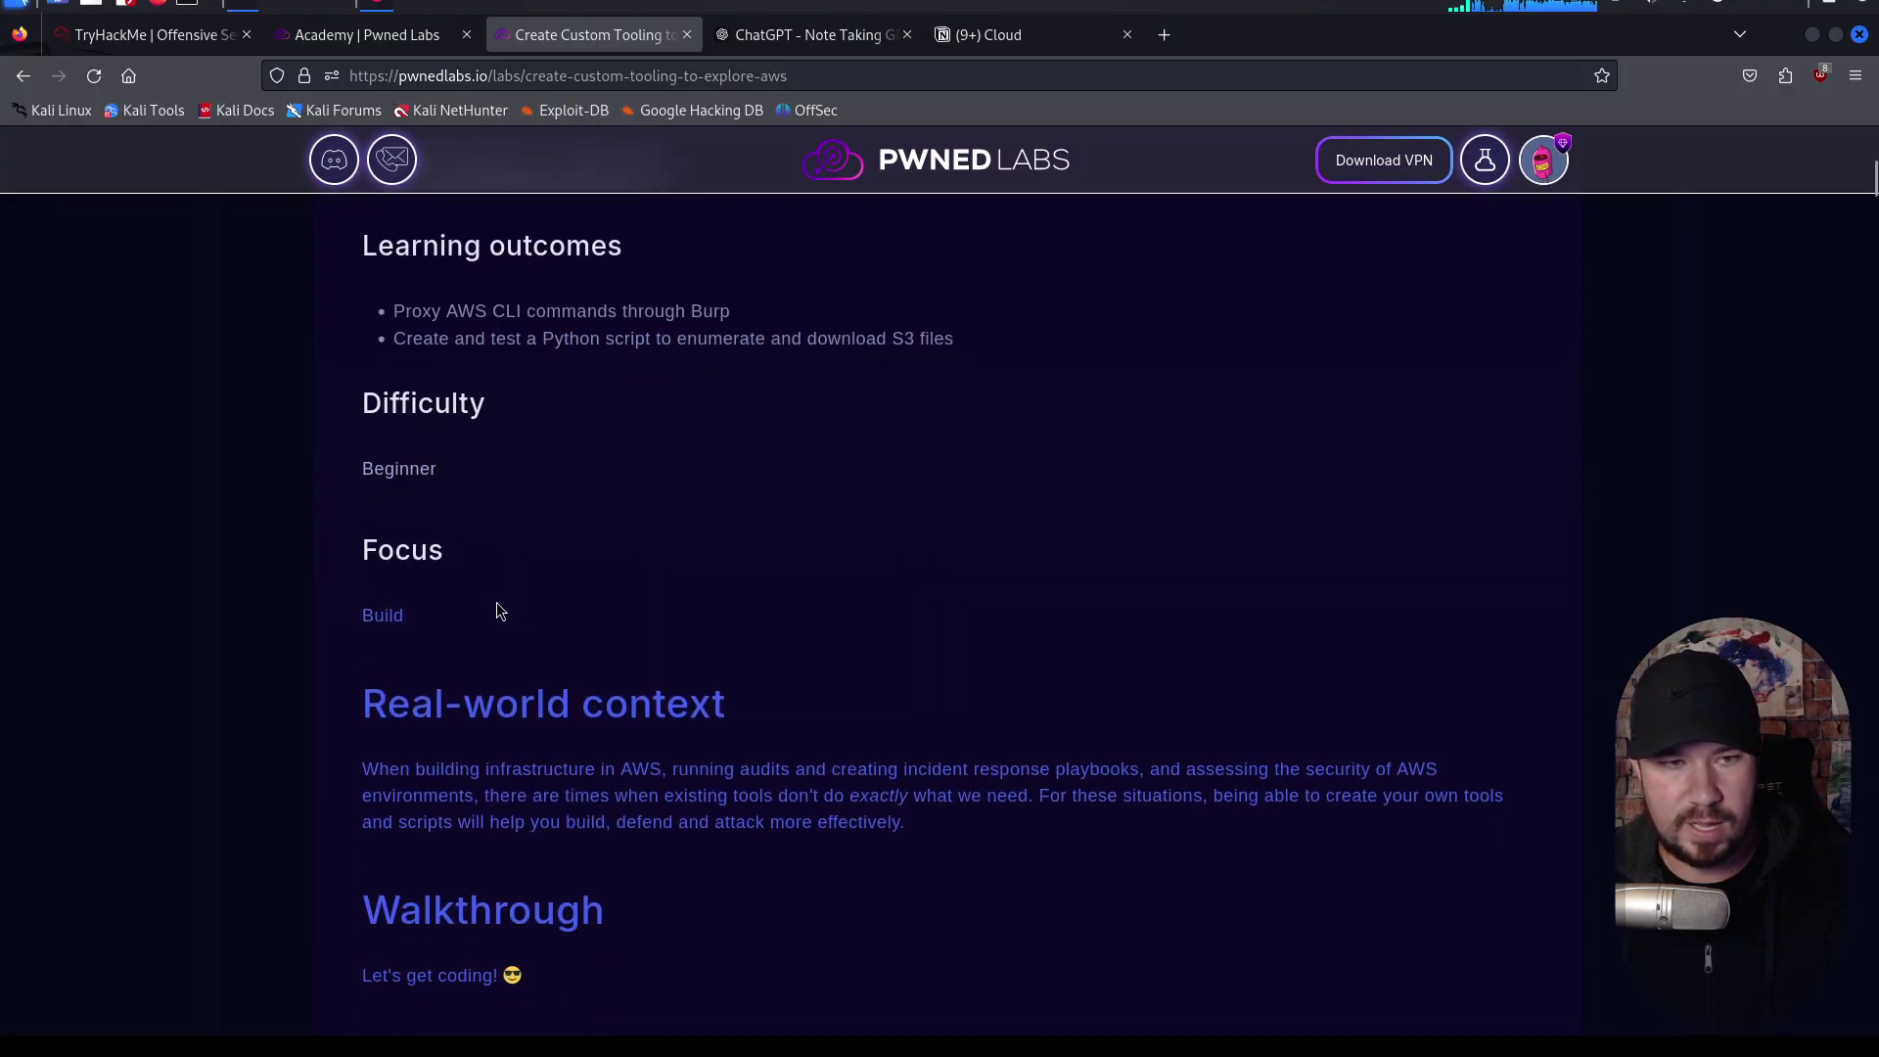
{"action": "scroll", "coordinate": [496, 601], "scroll_direction": "up", "scroll_amount": 3}
{"action": "scroll", "coordinate": [486, 580], "scroll_direction": "up", "scroll_amount": 5}
{"action": "left_click_drag", "start_coordinate": [488, 584], "coordinate": [464, 546]}
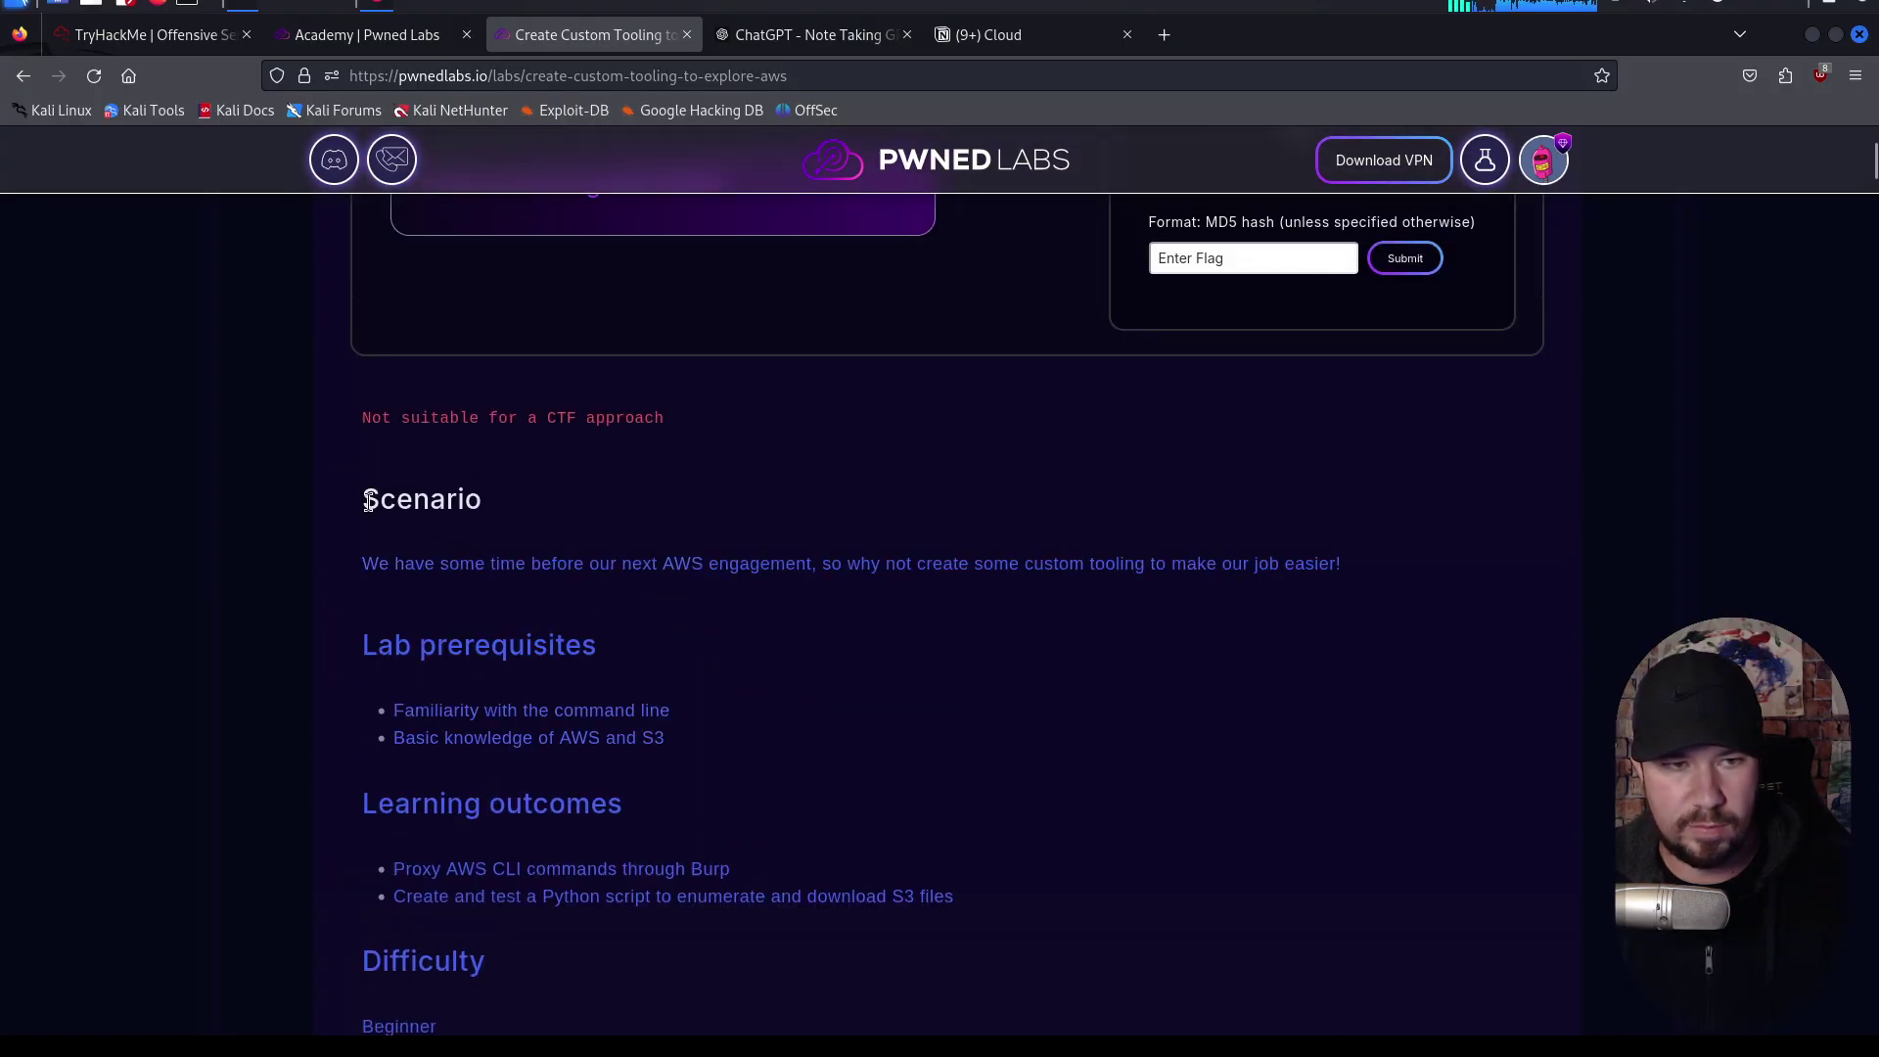
{"action": "right_click", "coordinate": [414, 511]}
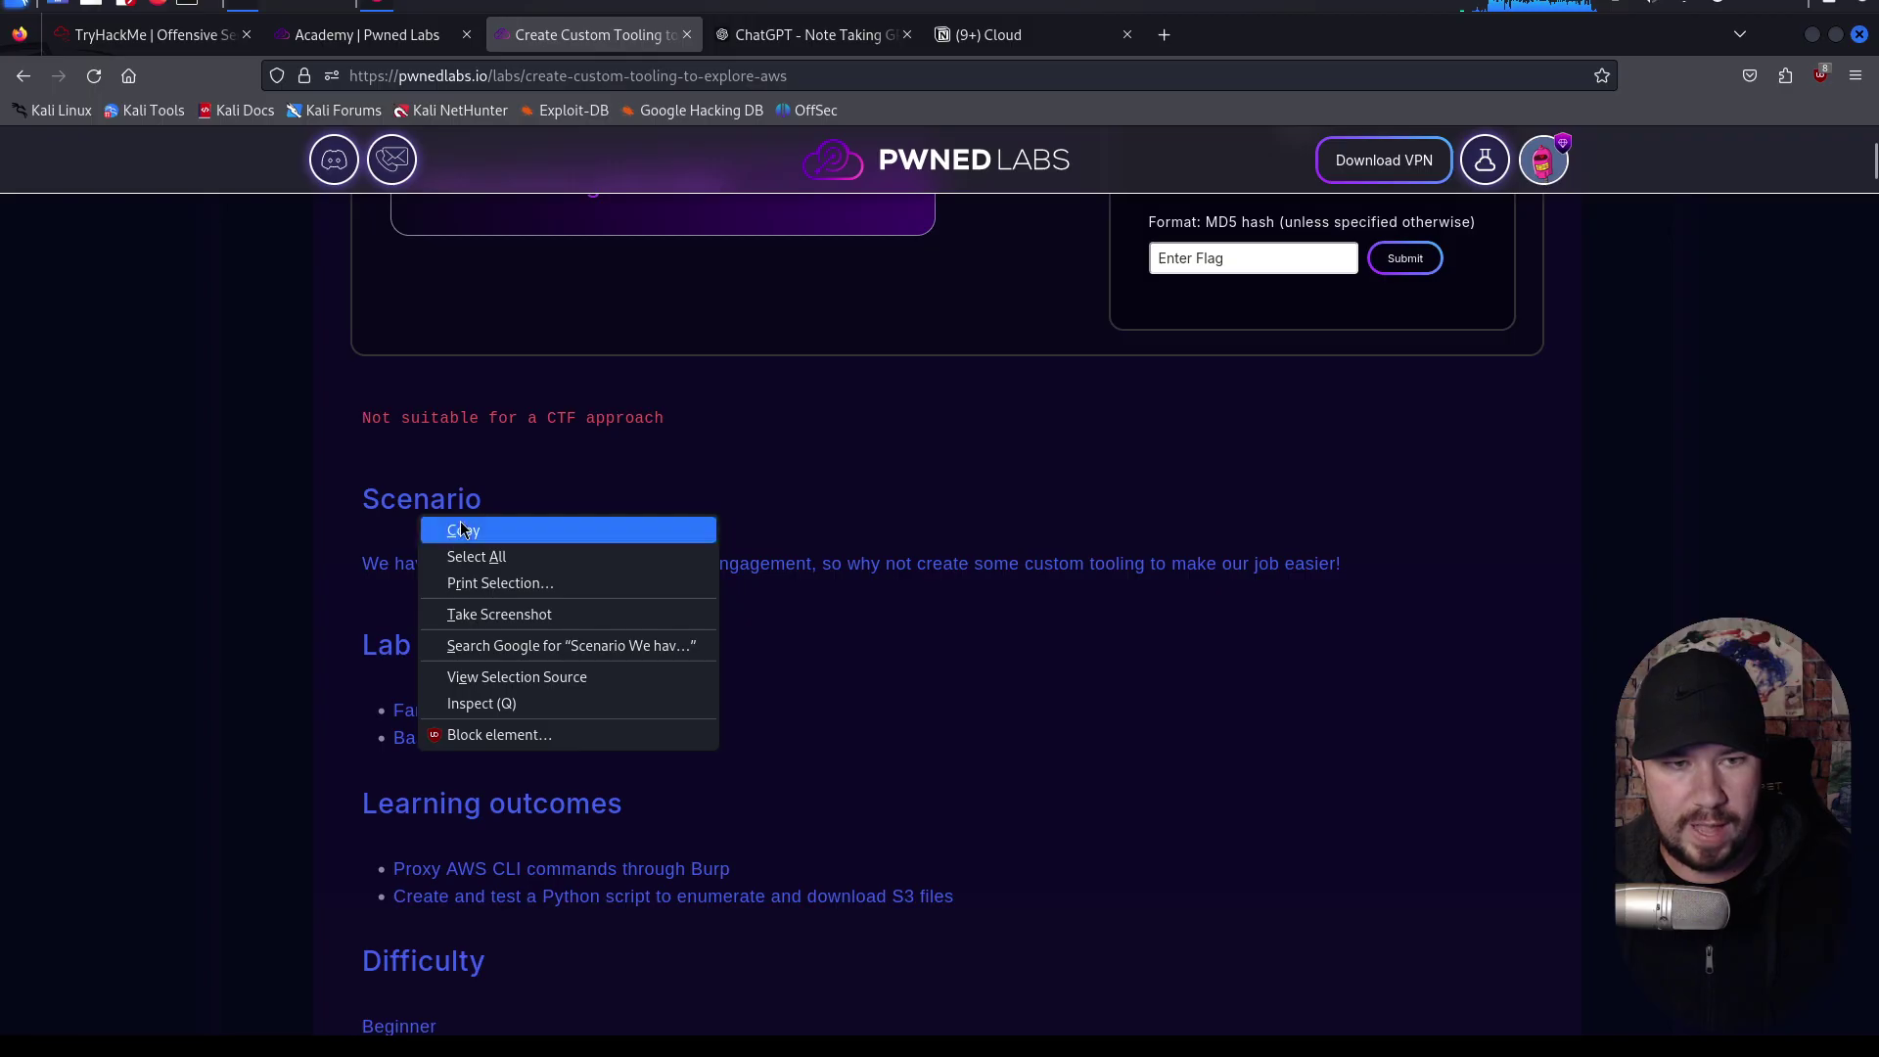
{"action": "left_click", "coordinate": [460, 520]}
Step: Paste the copied write-up into Note Taking GPT and send it, then go to Notion's Cloud page
{"action": "left_click", "coordinate": [849, 39]}
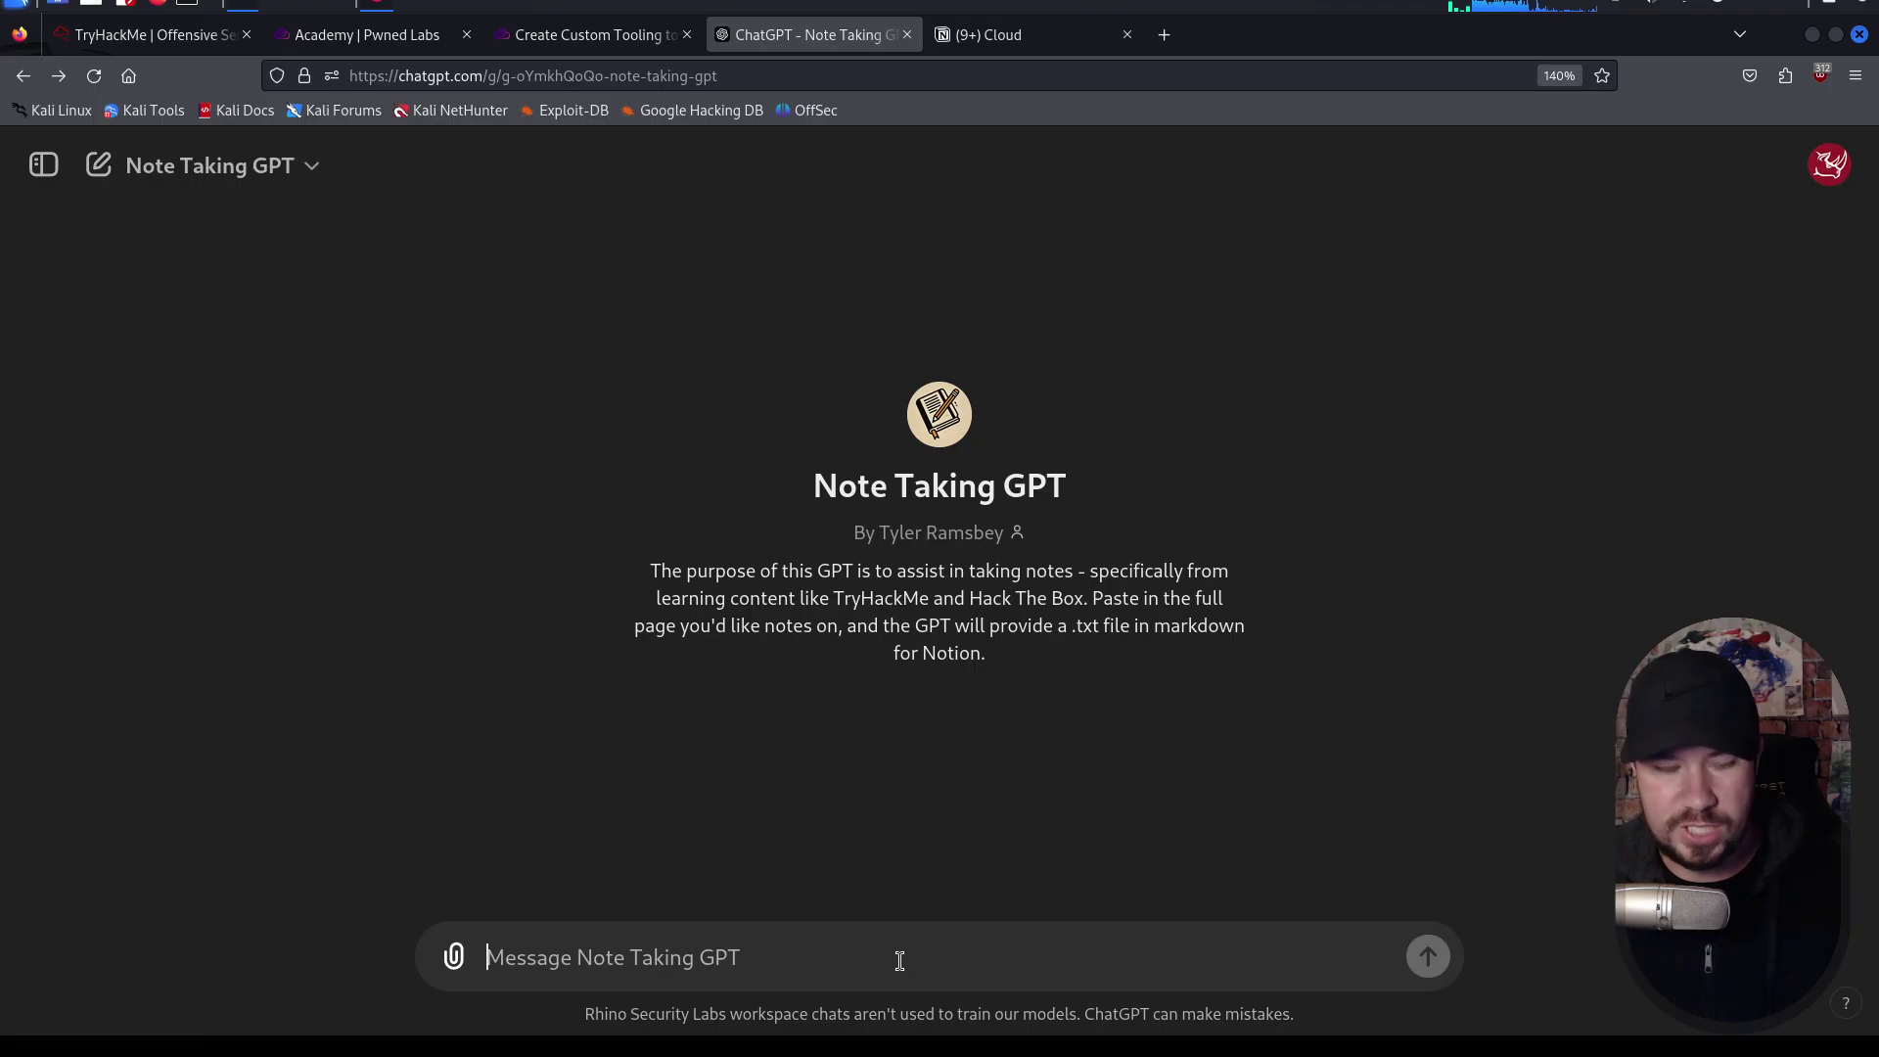
{"action": "key", "text": "ctrl+v"}
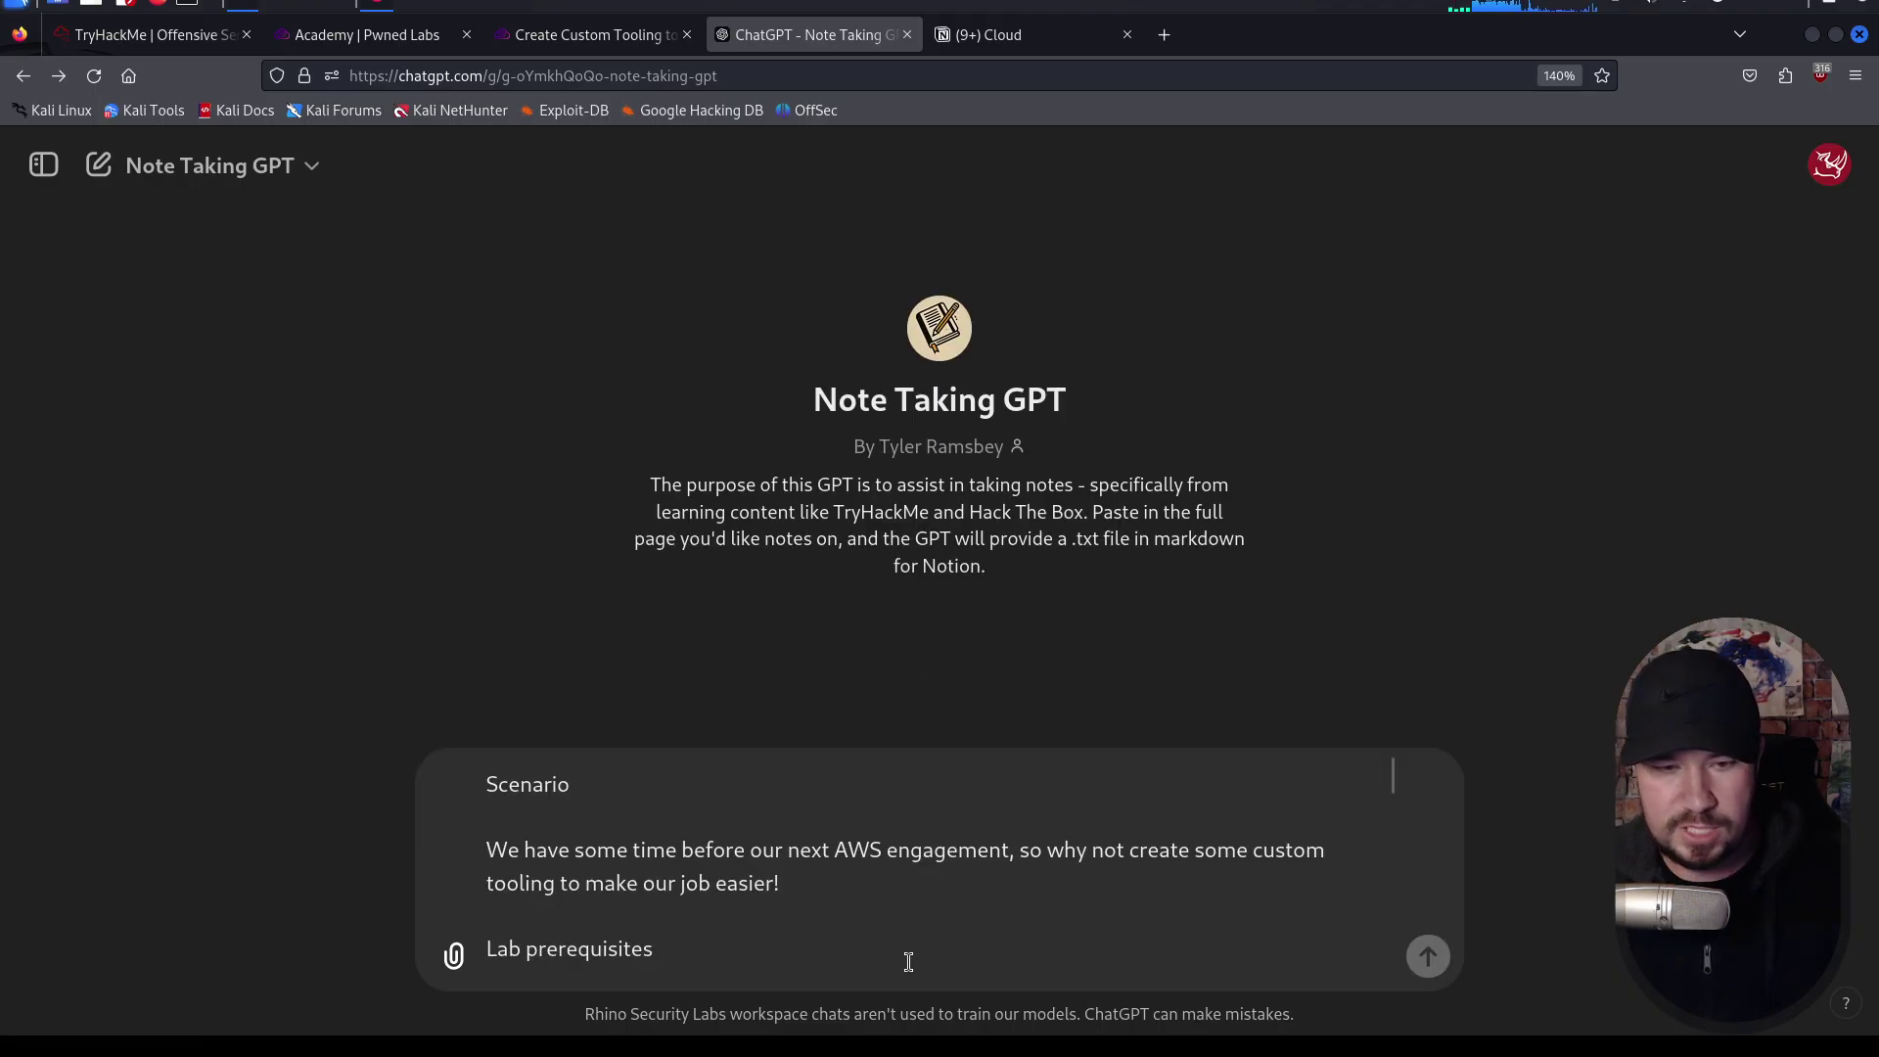
{"action": "key", "text": "Return"}
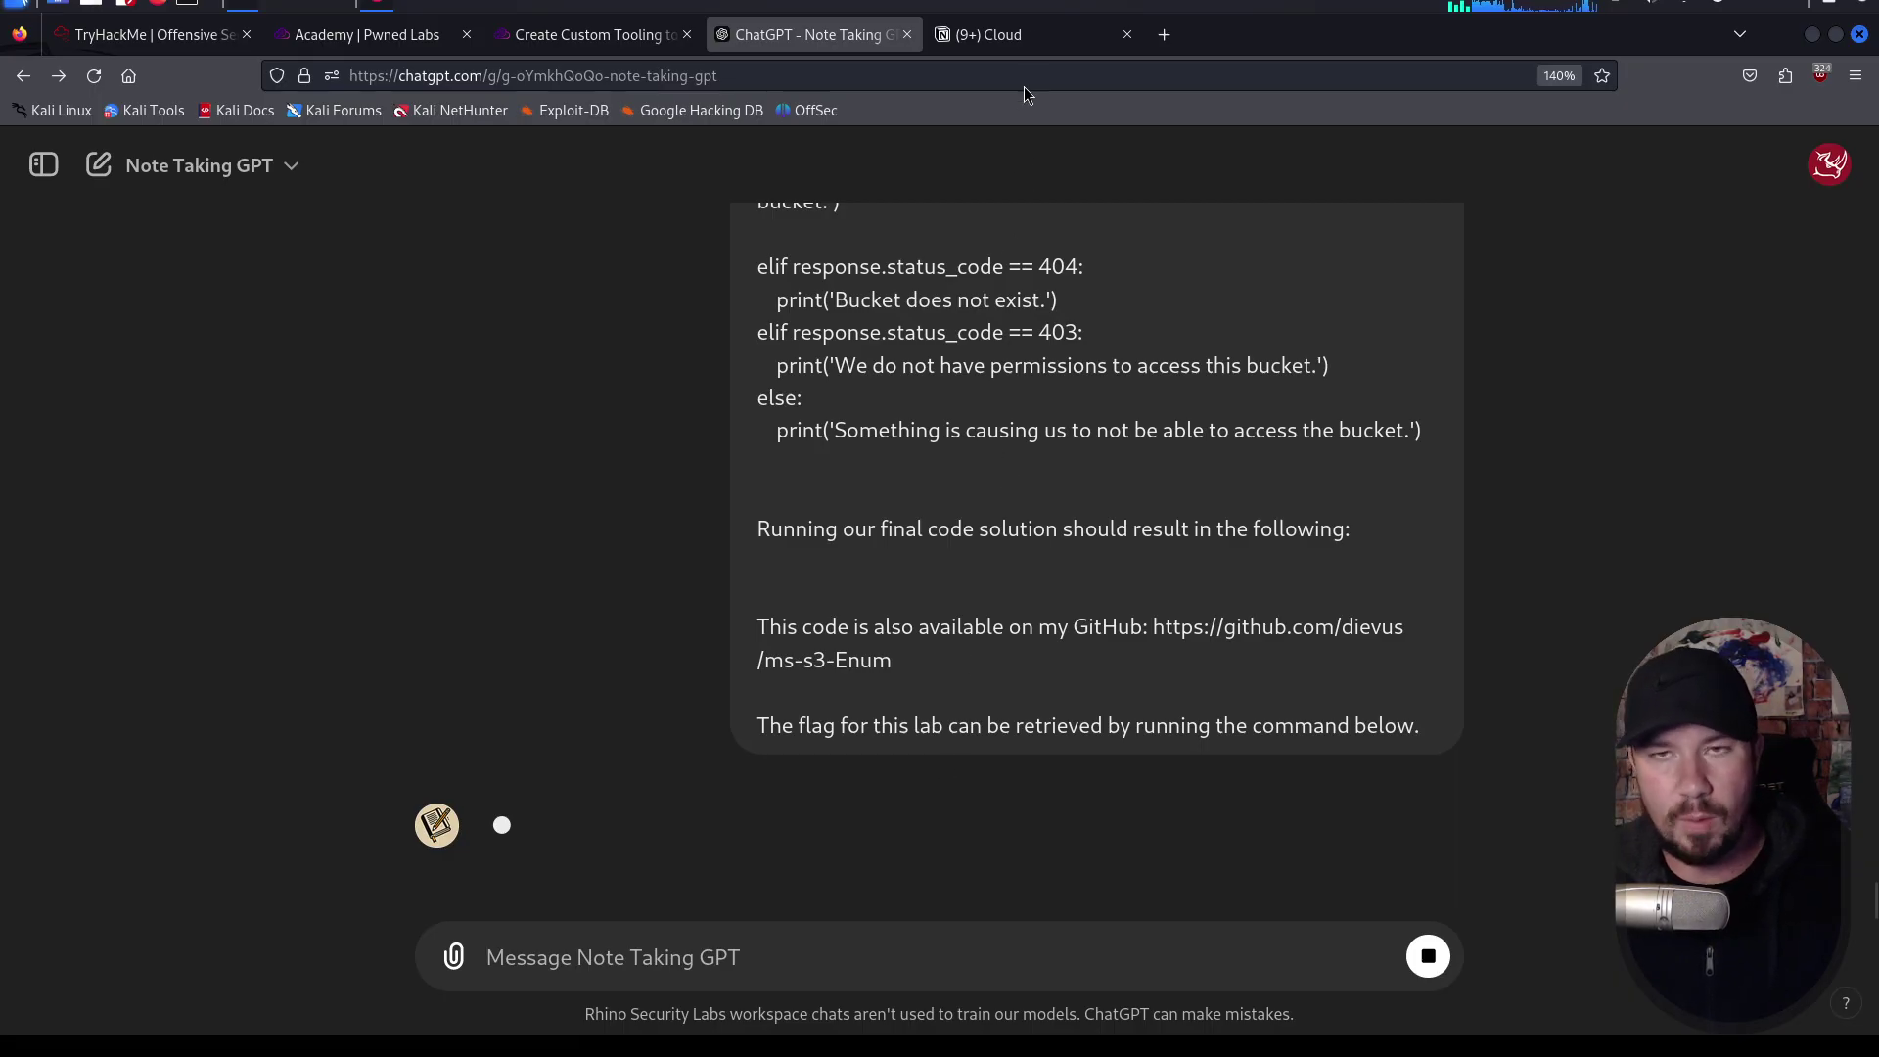
{"action": "left_click", "coordinate": [1035, 34]}
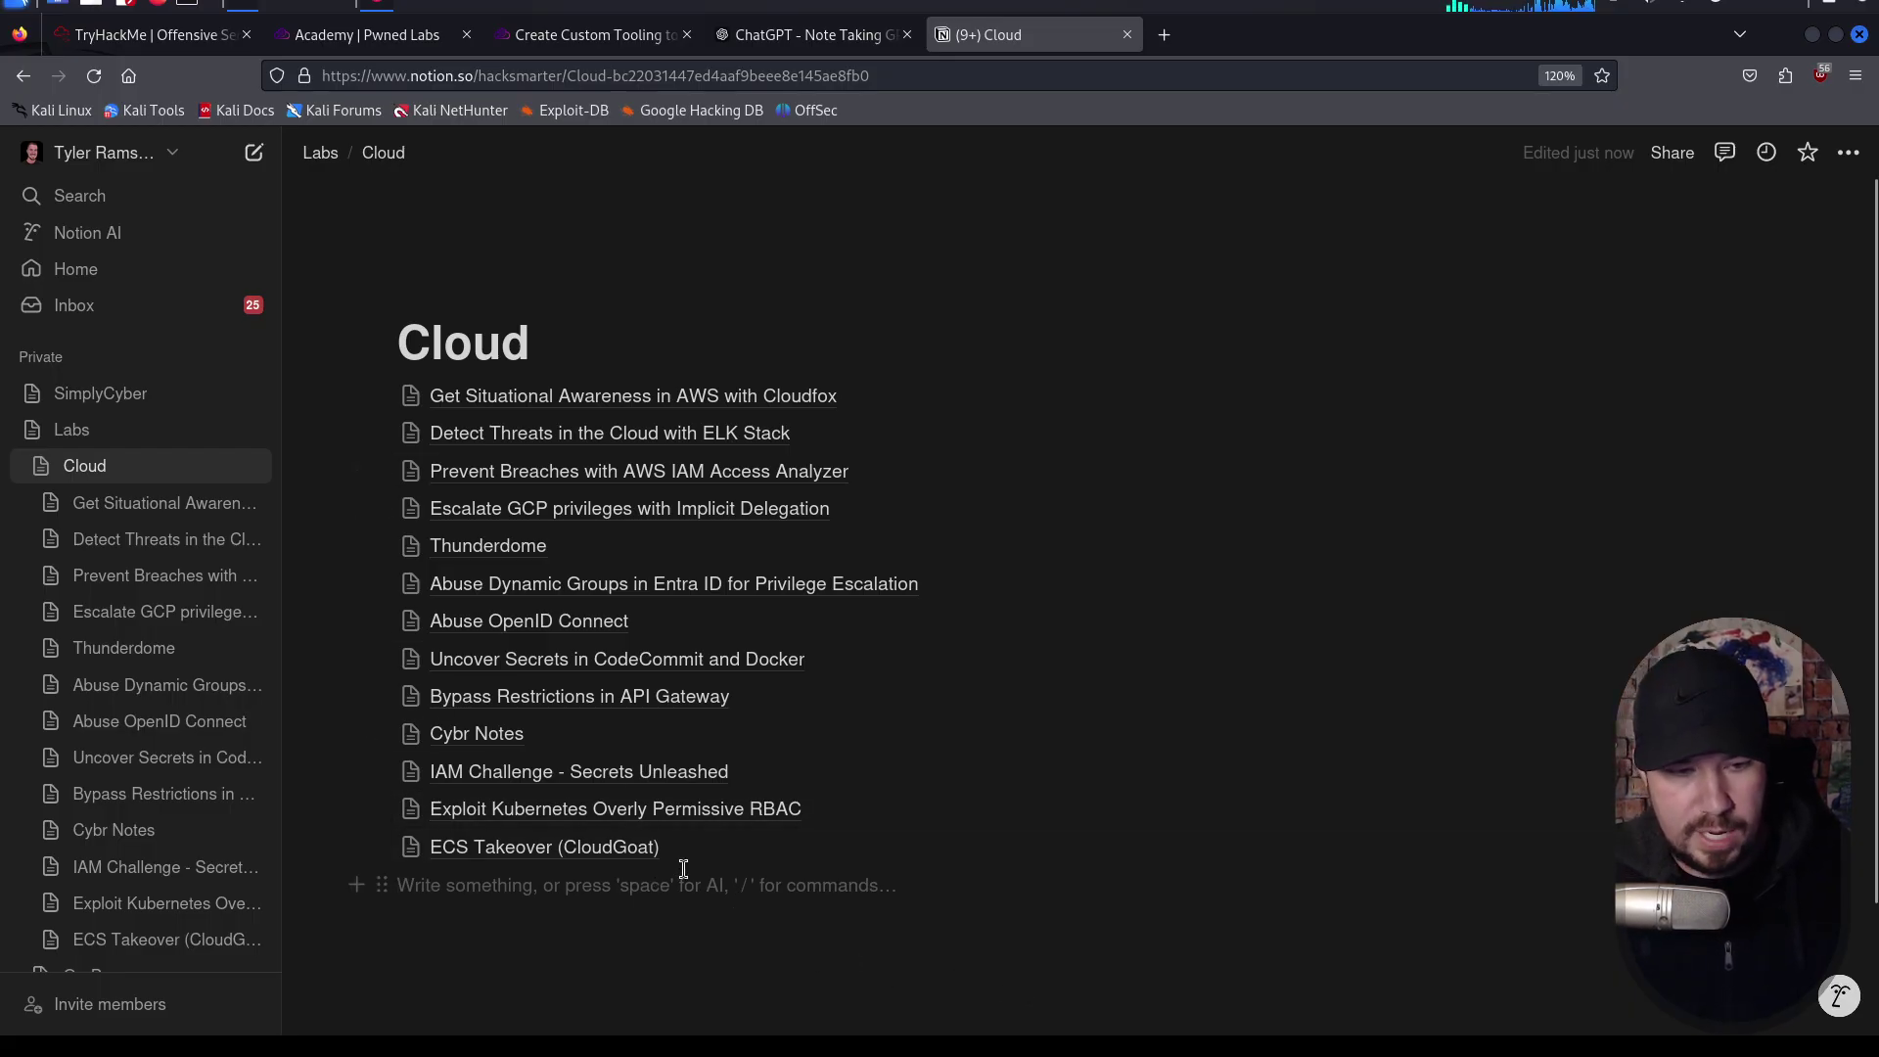
Step: Create a sub-page under Cloud named 'Create Custom Tooling to Explore AWS' with the copied lab title
{"action": "type", "text": "/page"}
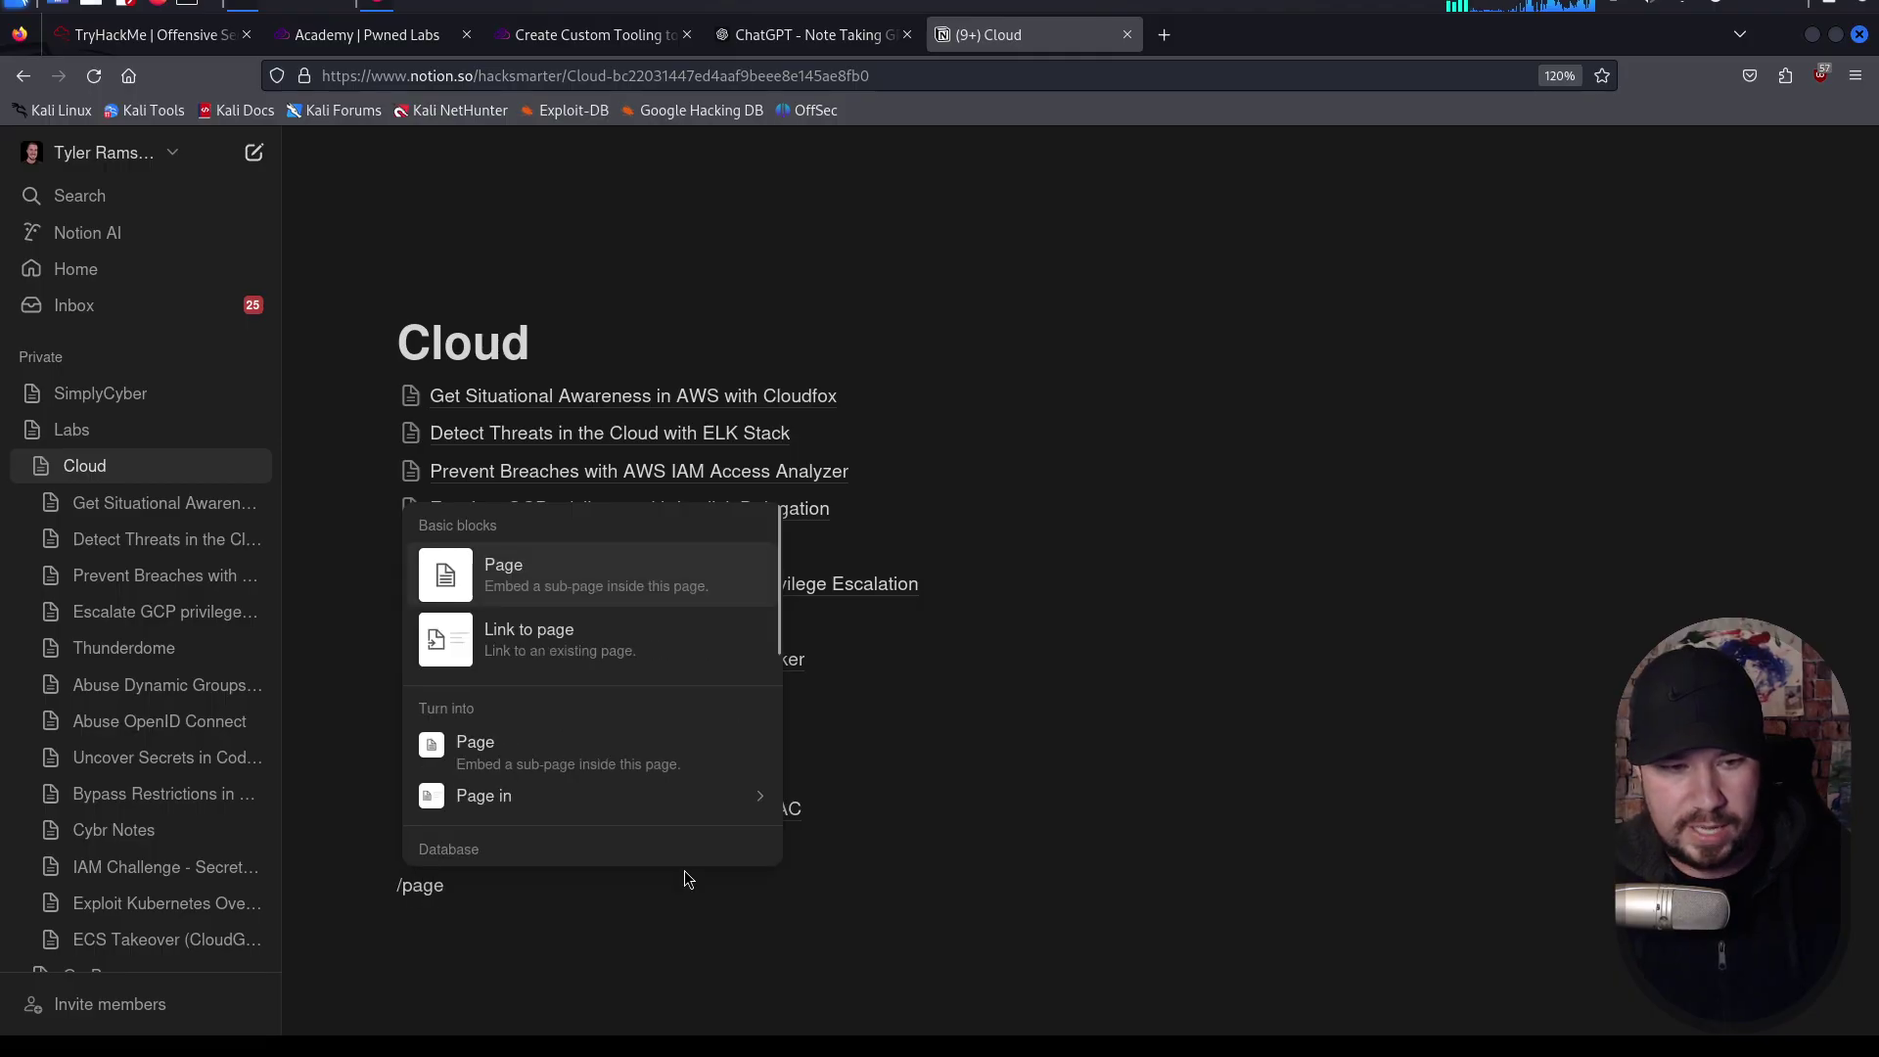
{"action": "key", "text": "Return"}
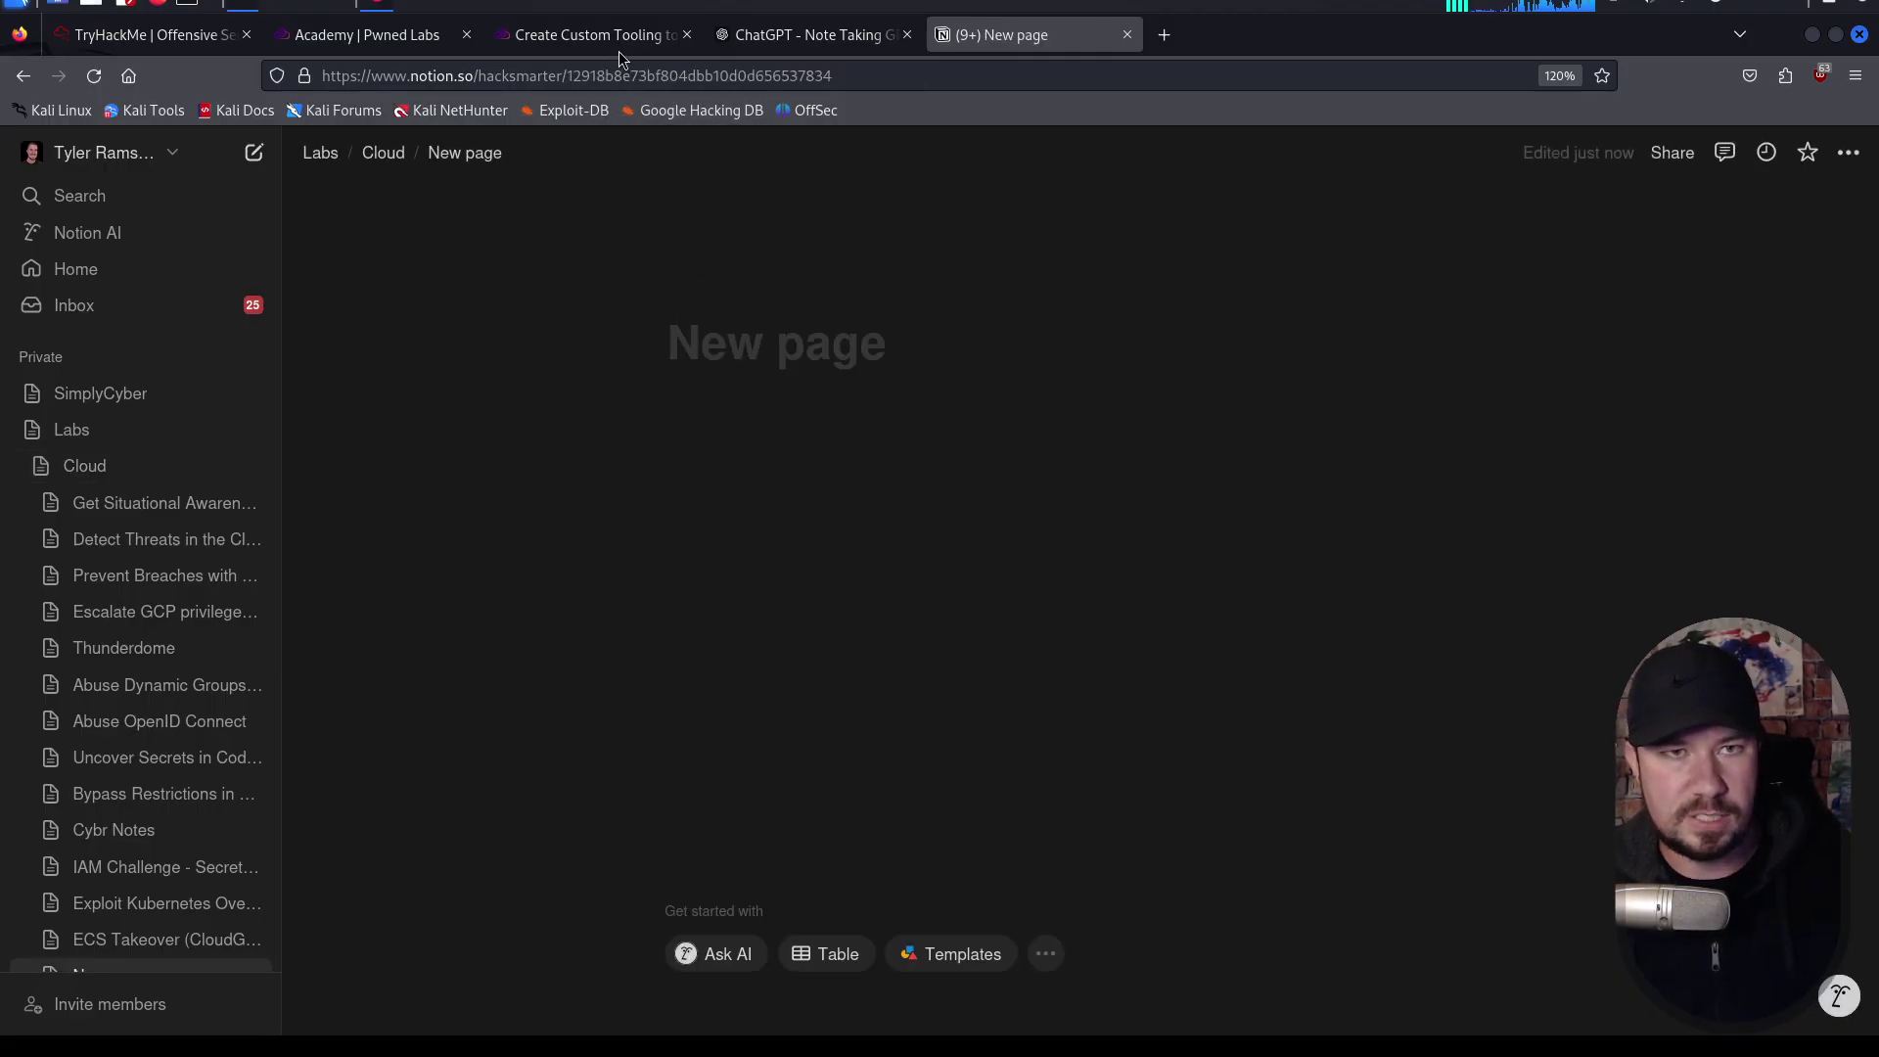
{"action": "left_click", "coordinate": [592, 35]}
{"action": "scroll", "coordinate": [766, 582], "scroll_direction": "up", "scroll_amount": 5}
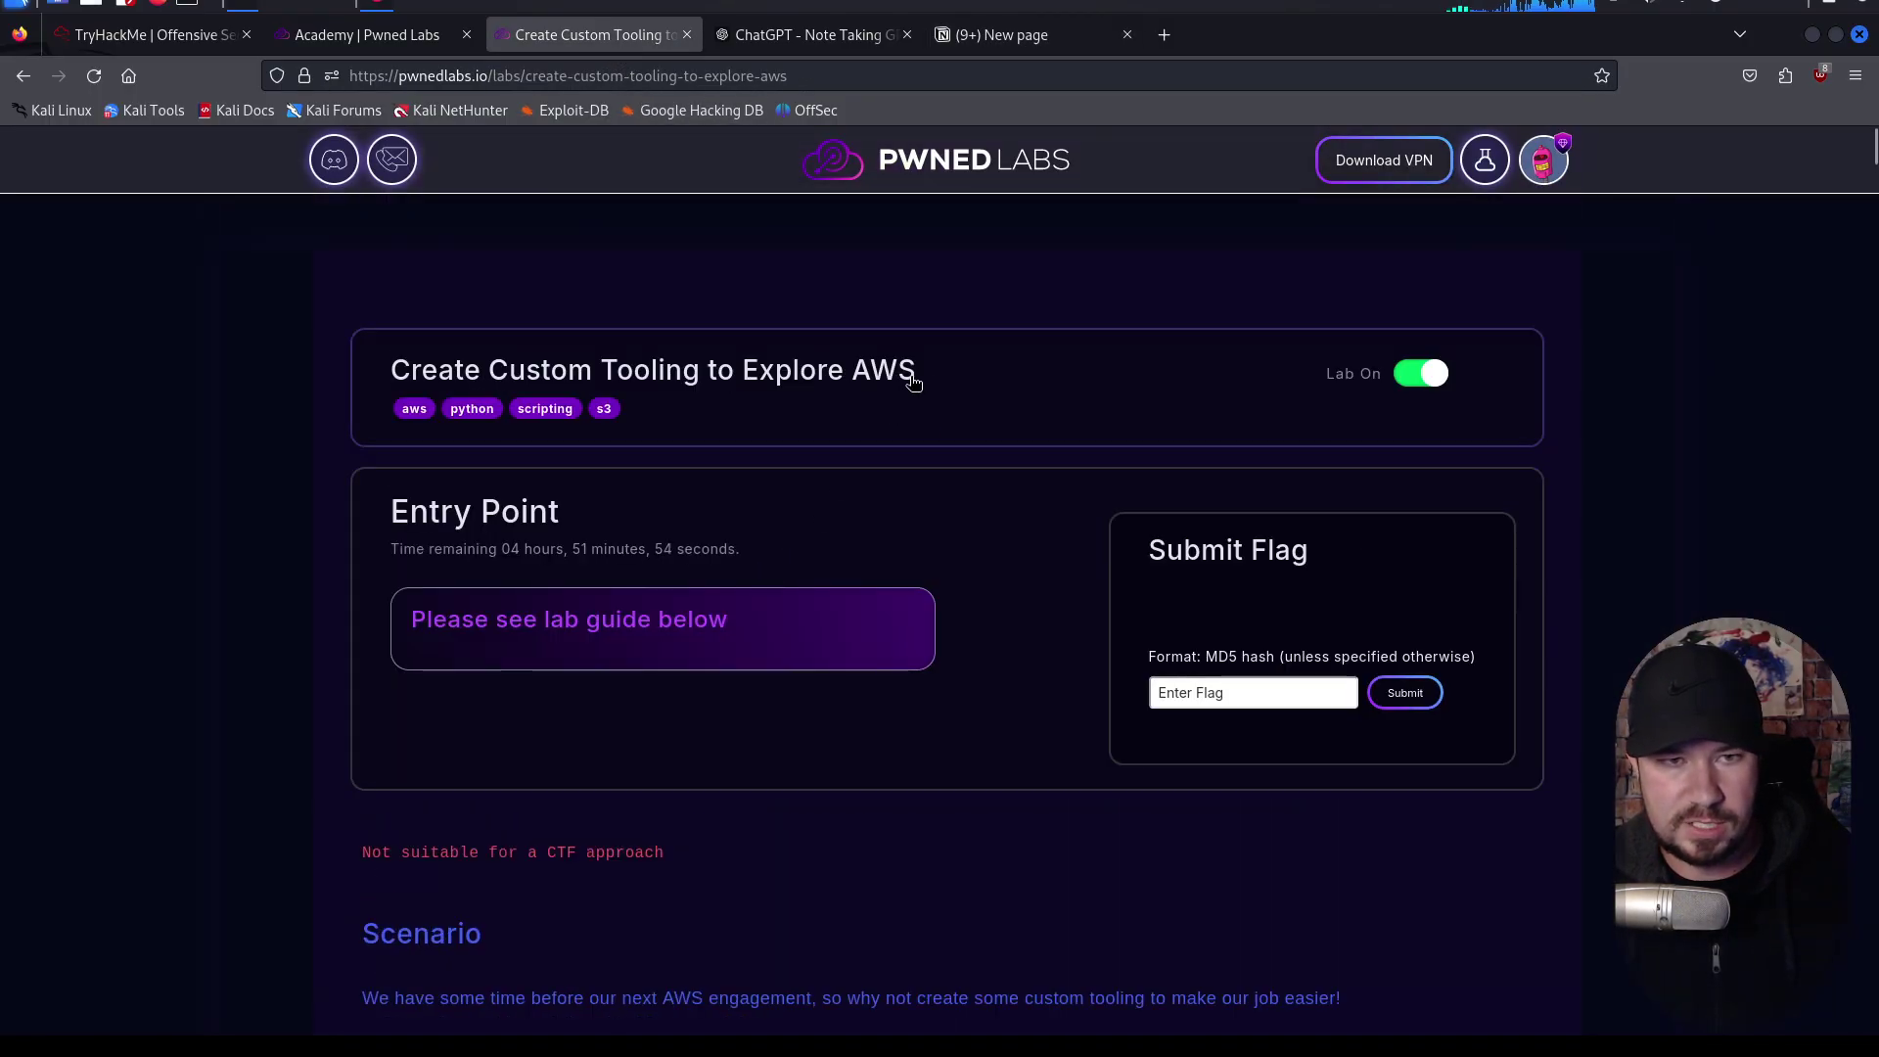
{"action": "left_click_drag", "start_coordinate": [913, 382], "coordinate": [419, 365]}
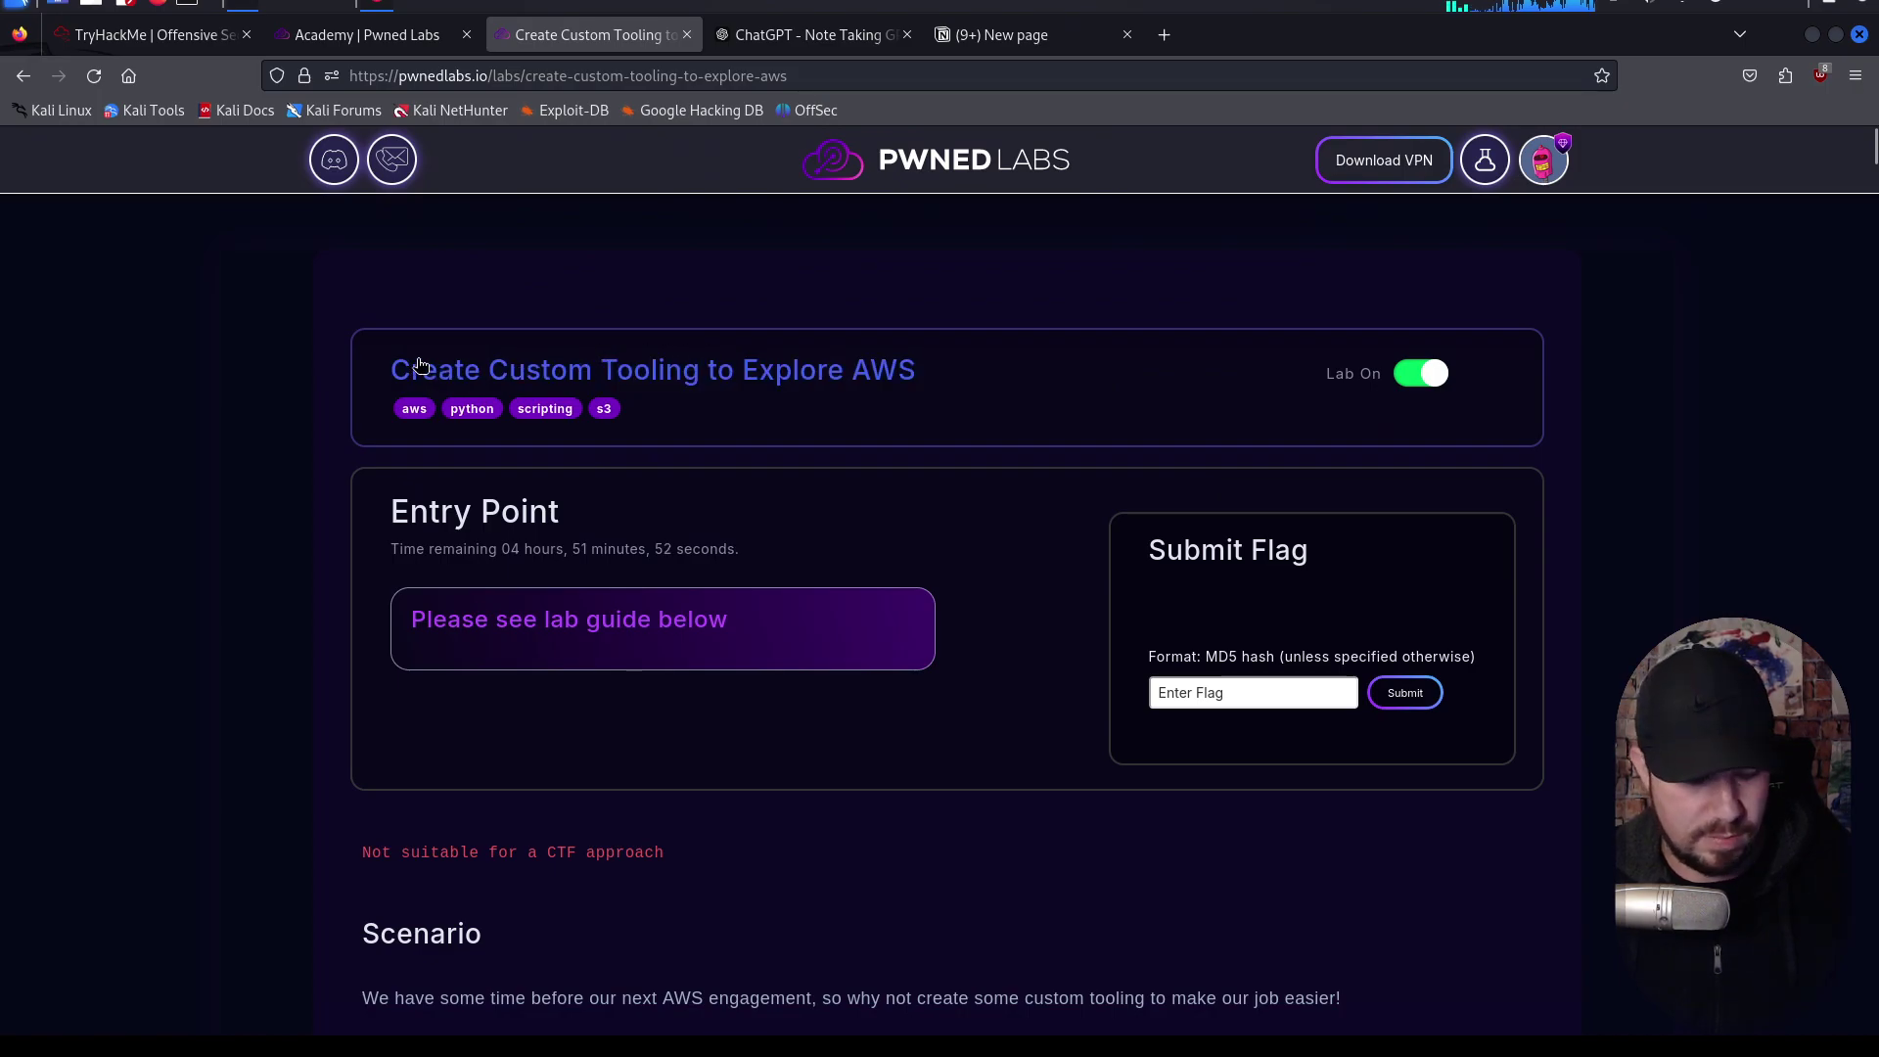
{"action": "key", "text": "ctrl+c"}
{"action": "left_click", "coordinate": [1071, 49]}
{"action": "key", "text": "ctrl+v"}
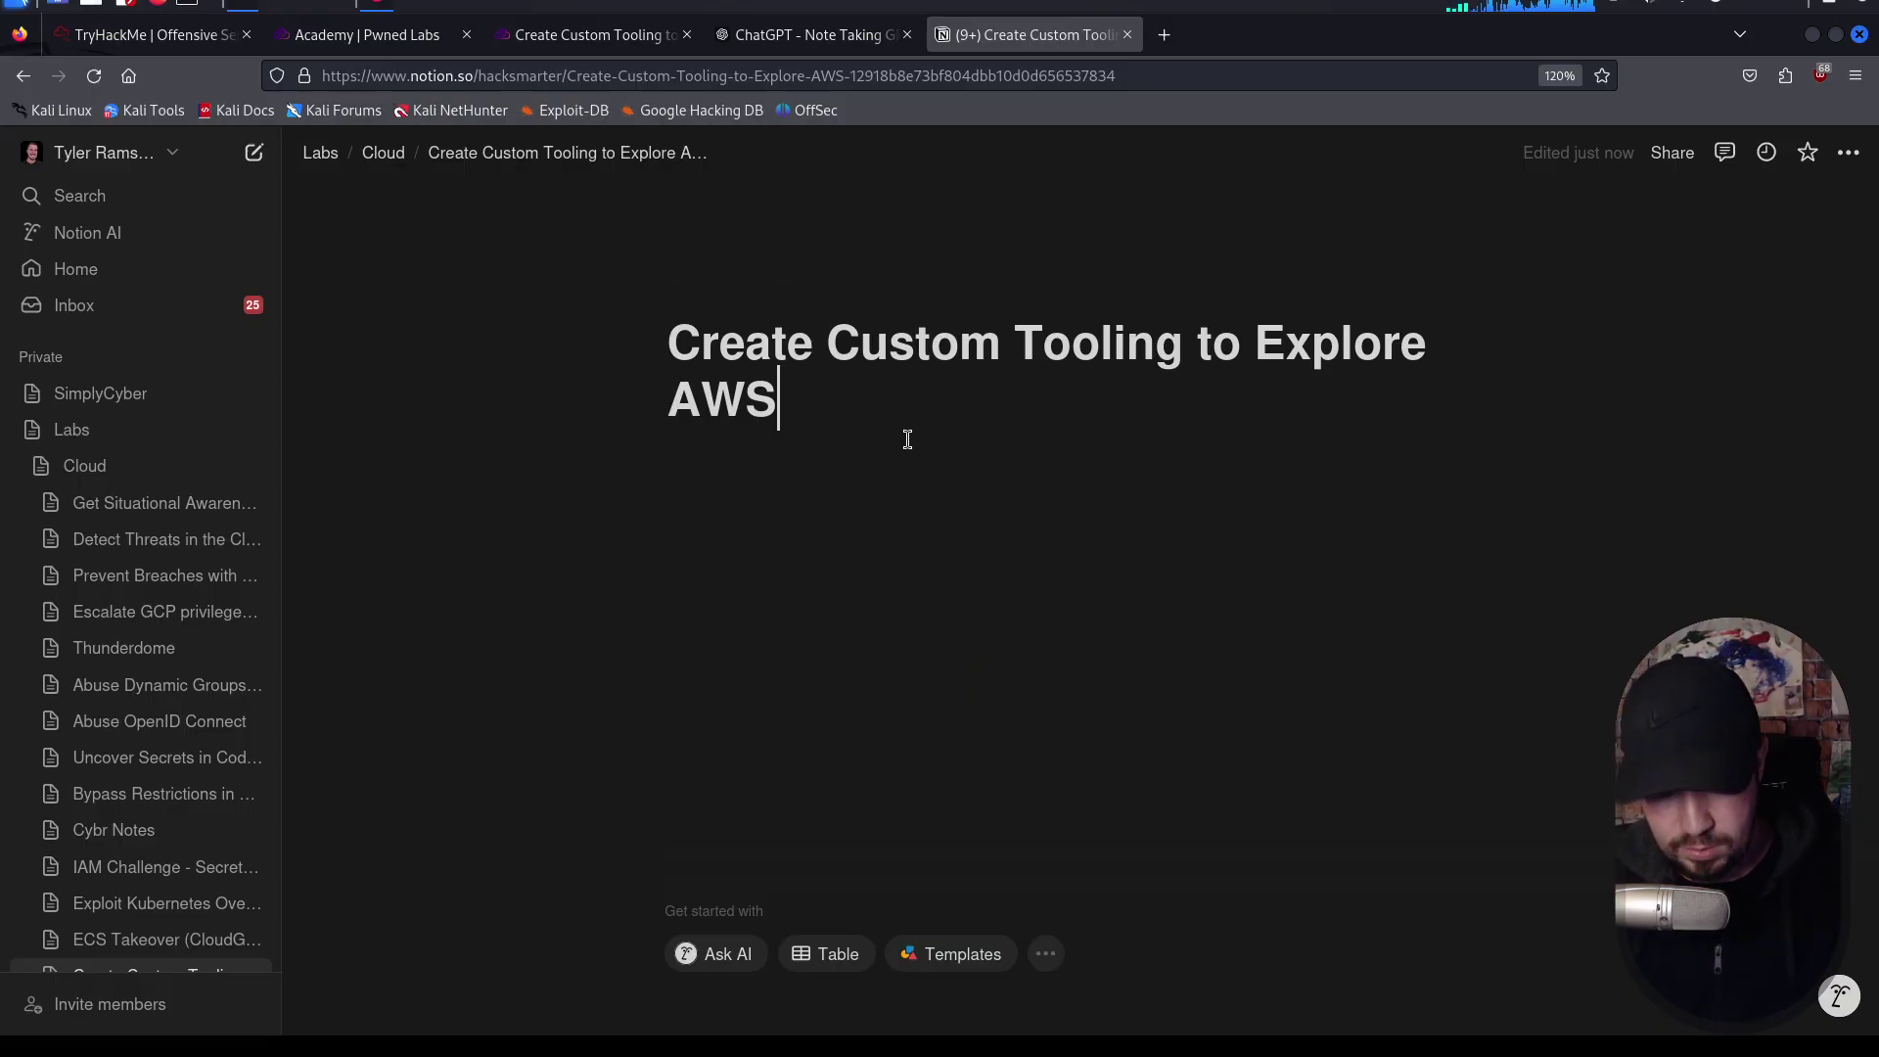
{"action": "key", "text": "Return"}
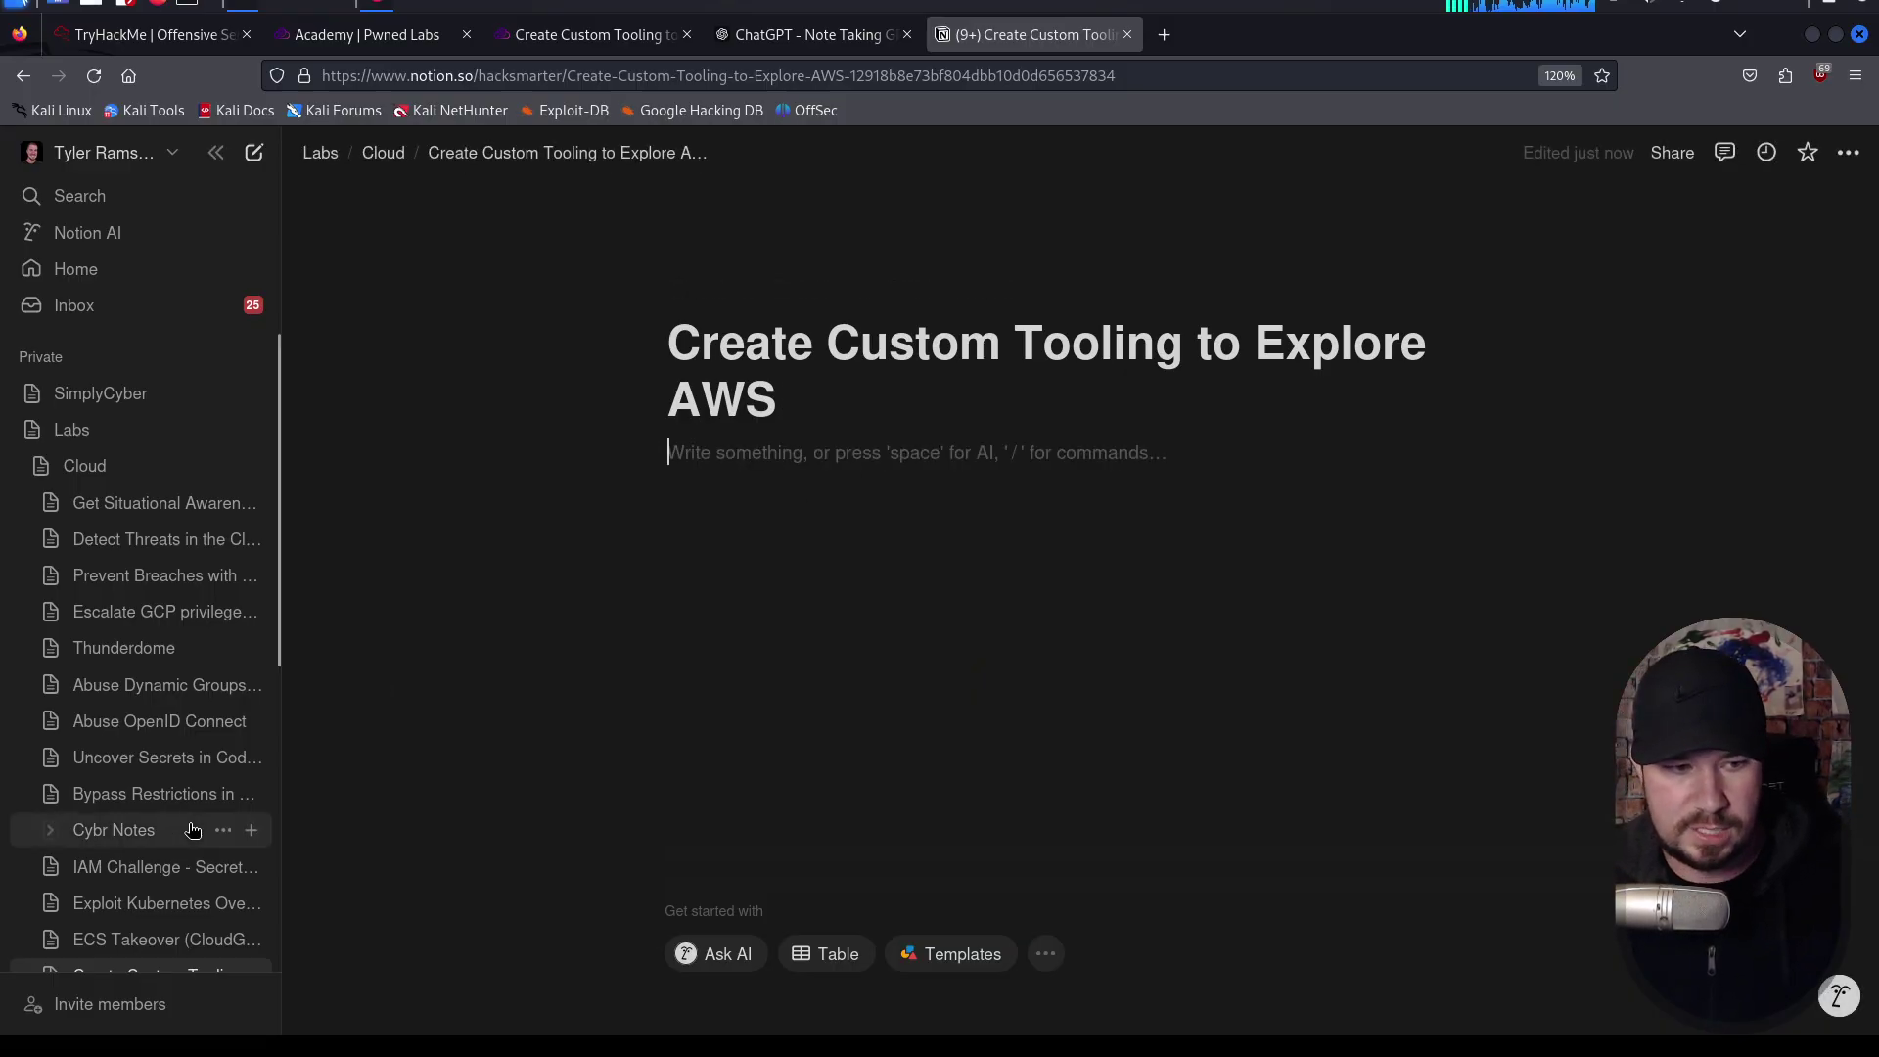
{"action": "scroll", "coordinate": [195, 828], "scroll_direction": "down", "scroll_amount": 5}
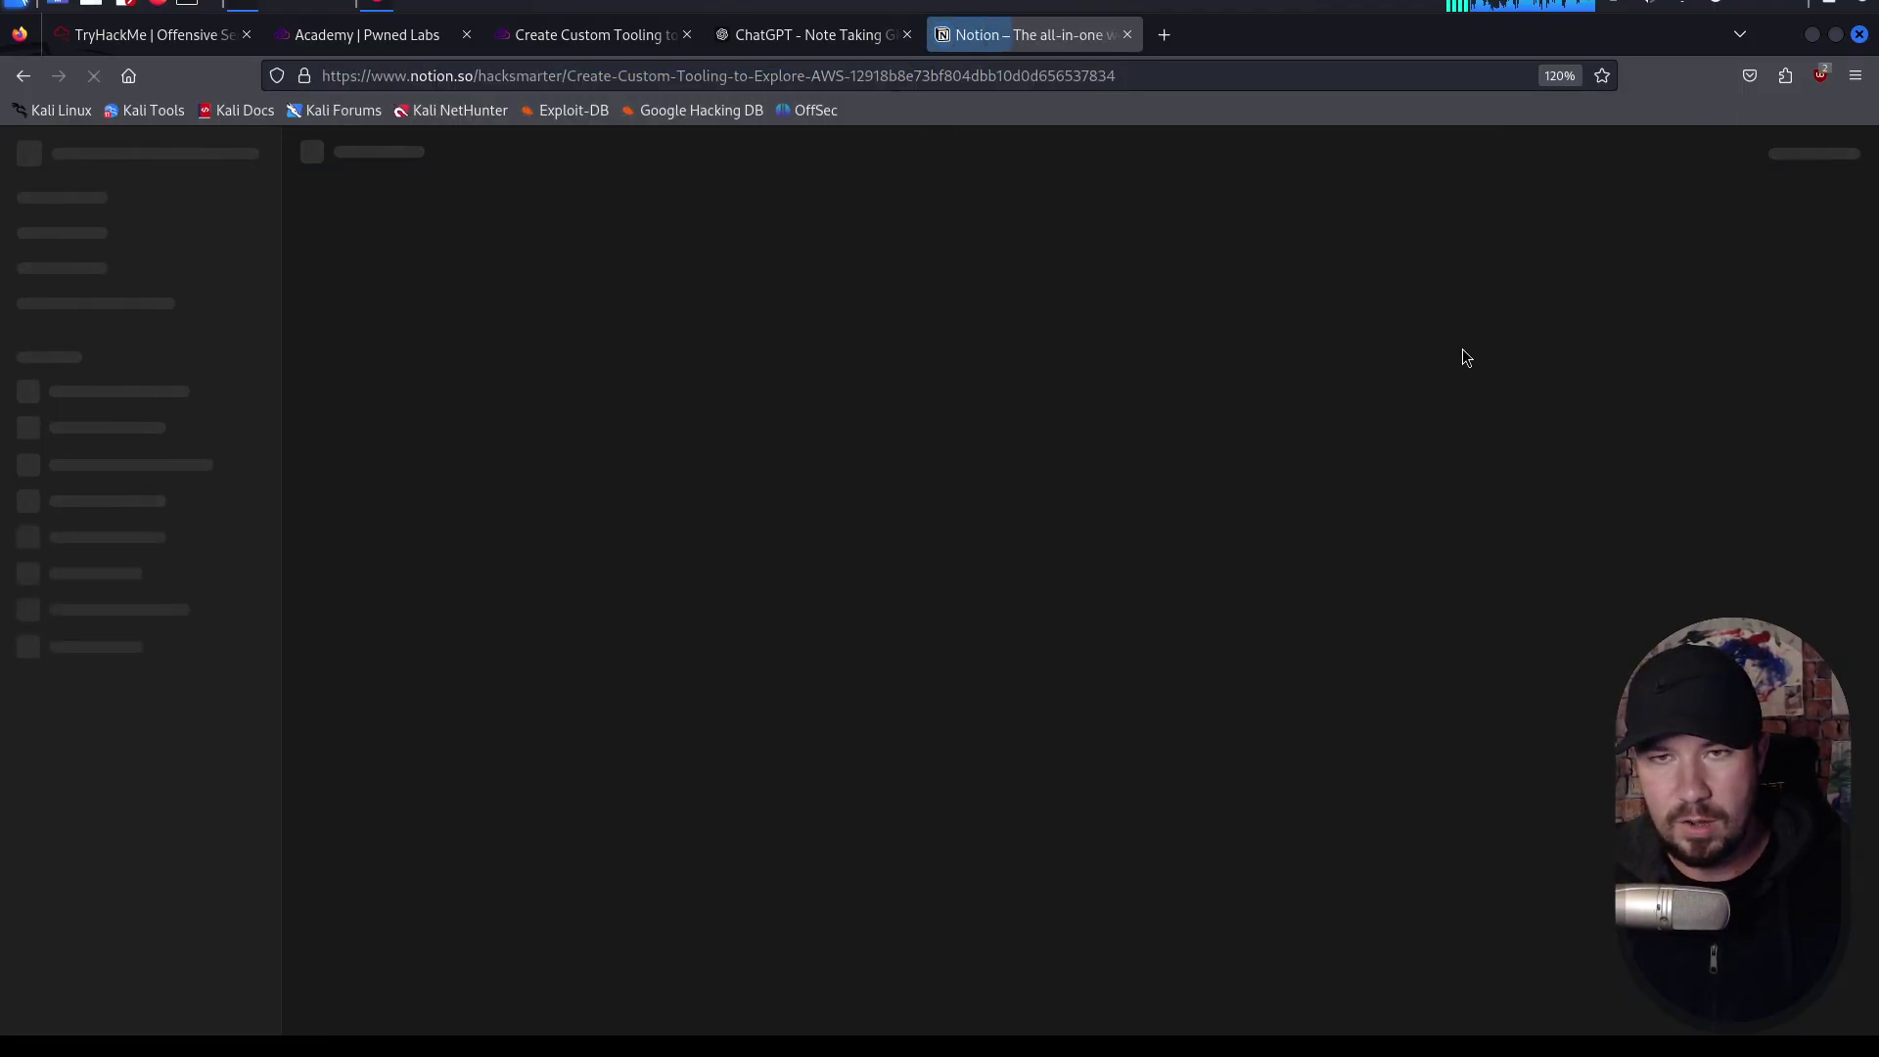
{"action": "left_click", "coordinate": [953, 467]}
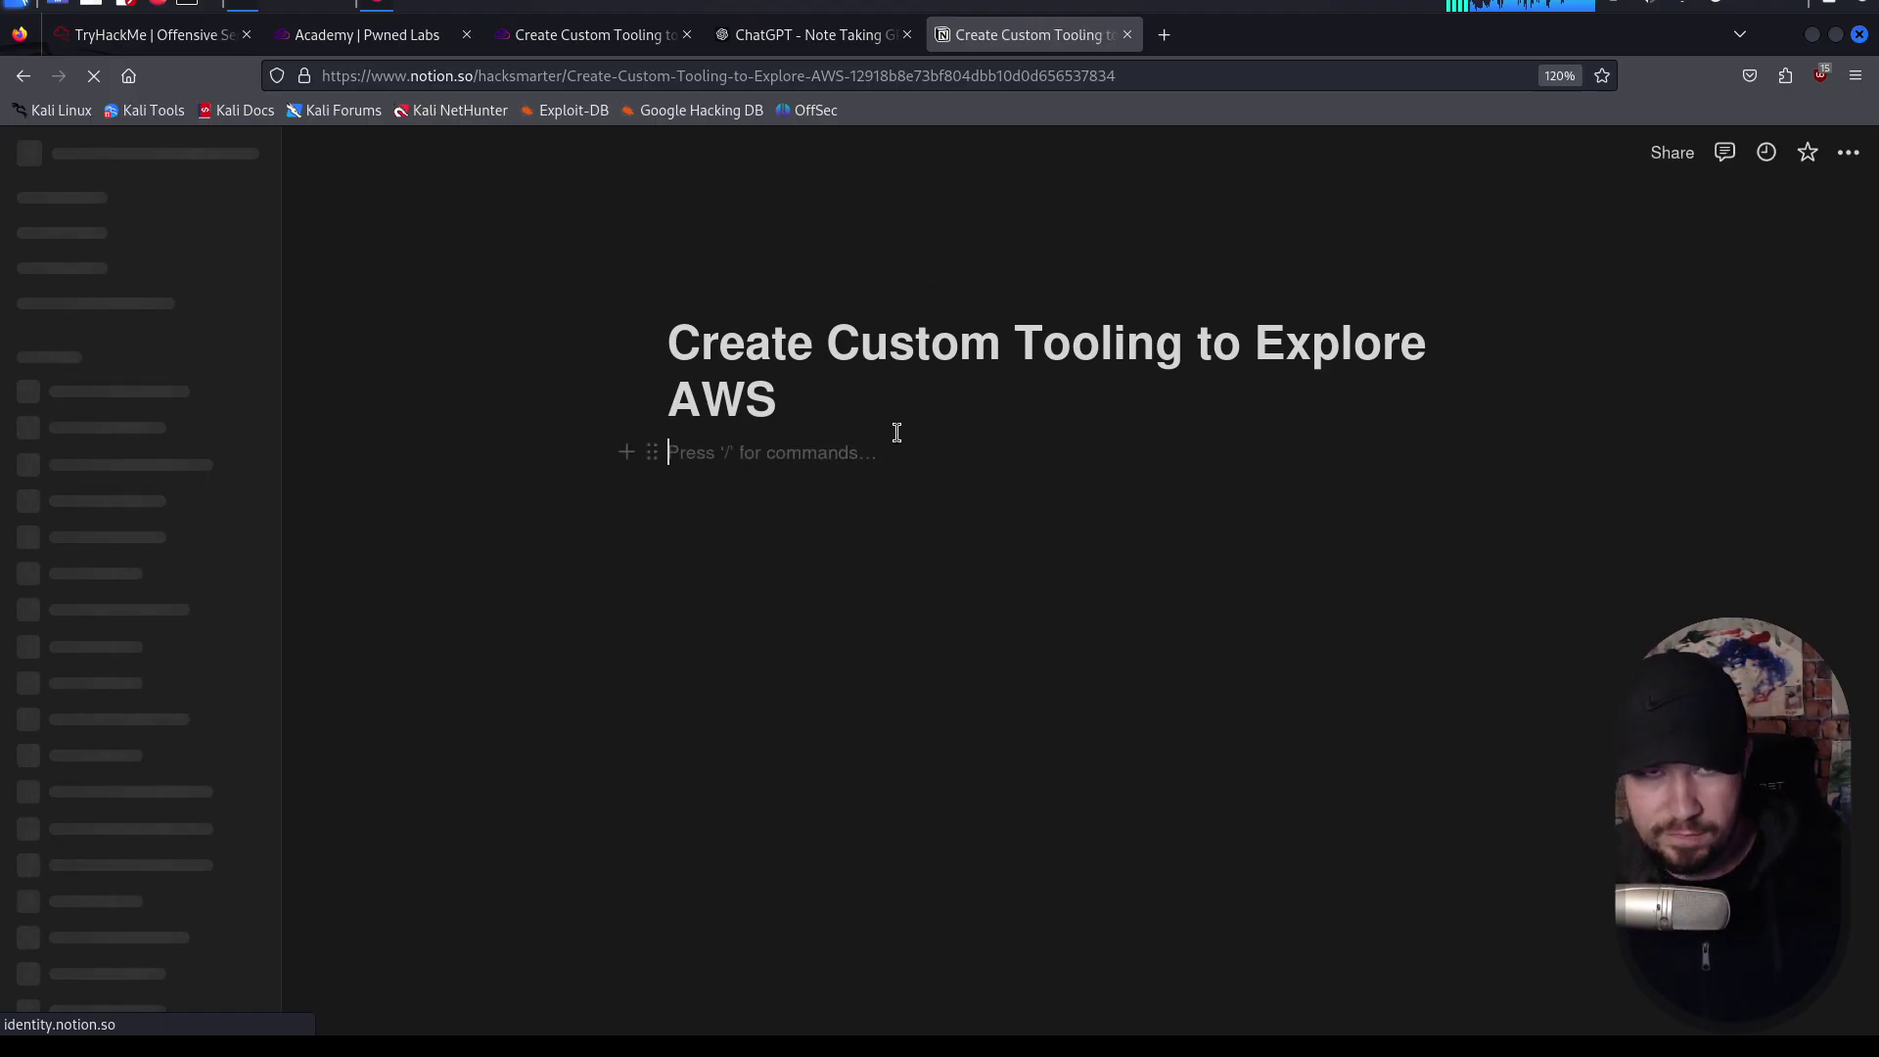
Step: Download AWS_S3_Tool_Walkthrough.txt from Note Taking GPT, open it in Mousepad and copy all its text
{"action": "left_click", "coordinate": [807, 39]}
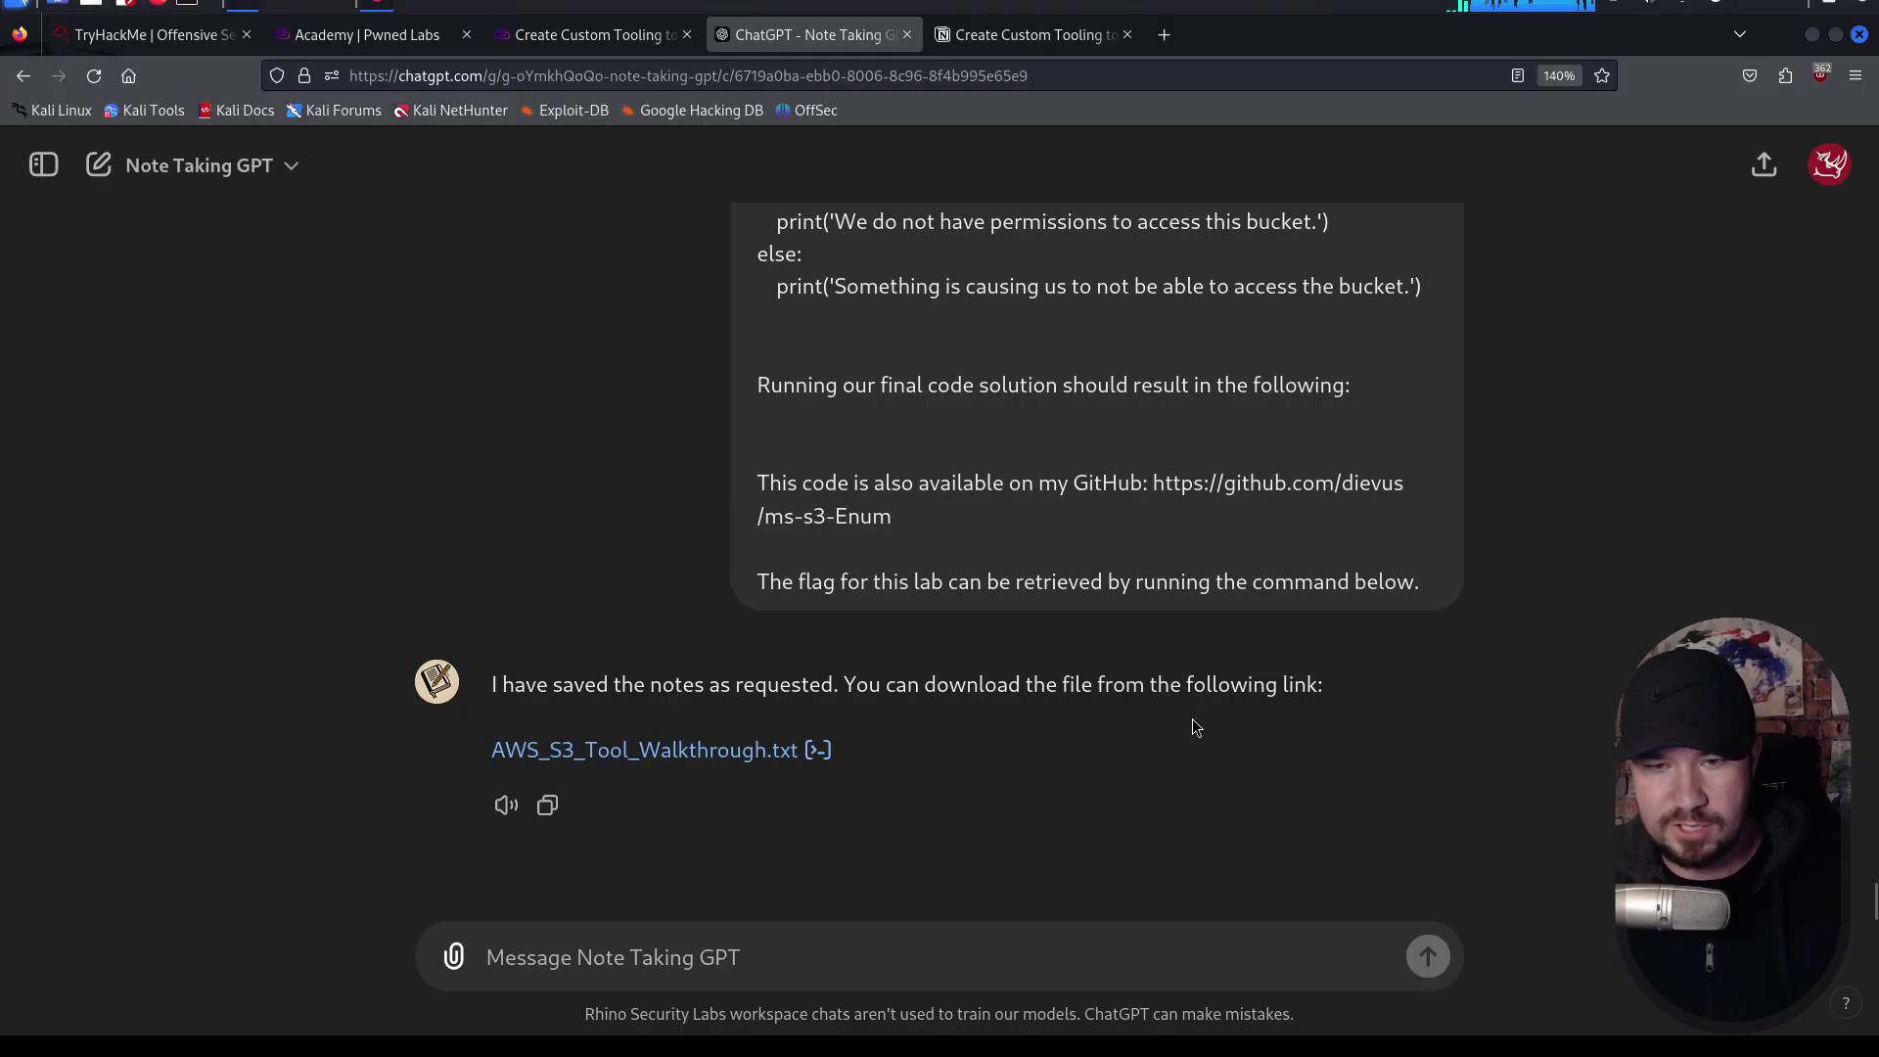
{"action": "left_click", "coordinate": [763, 749]}
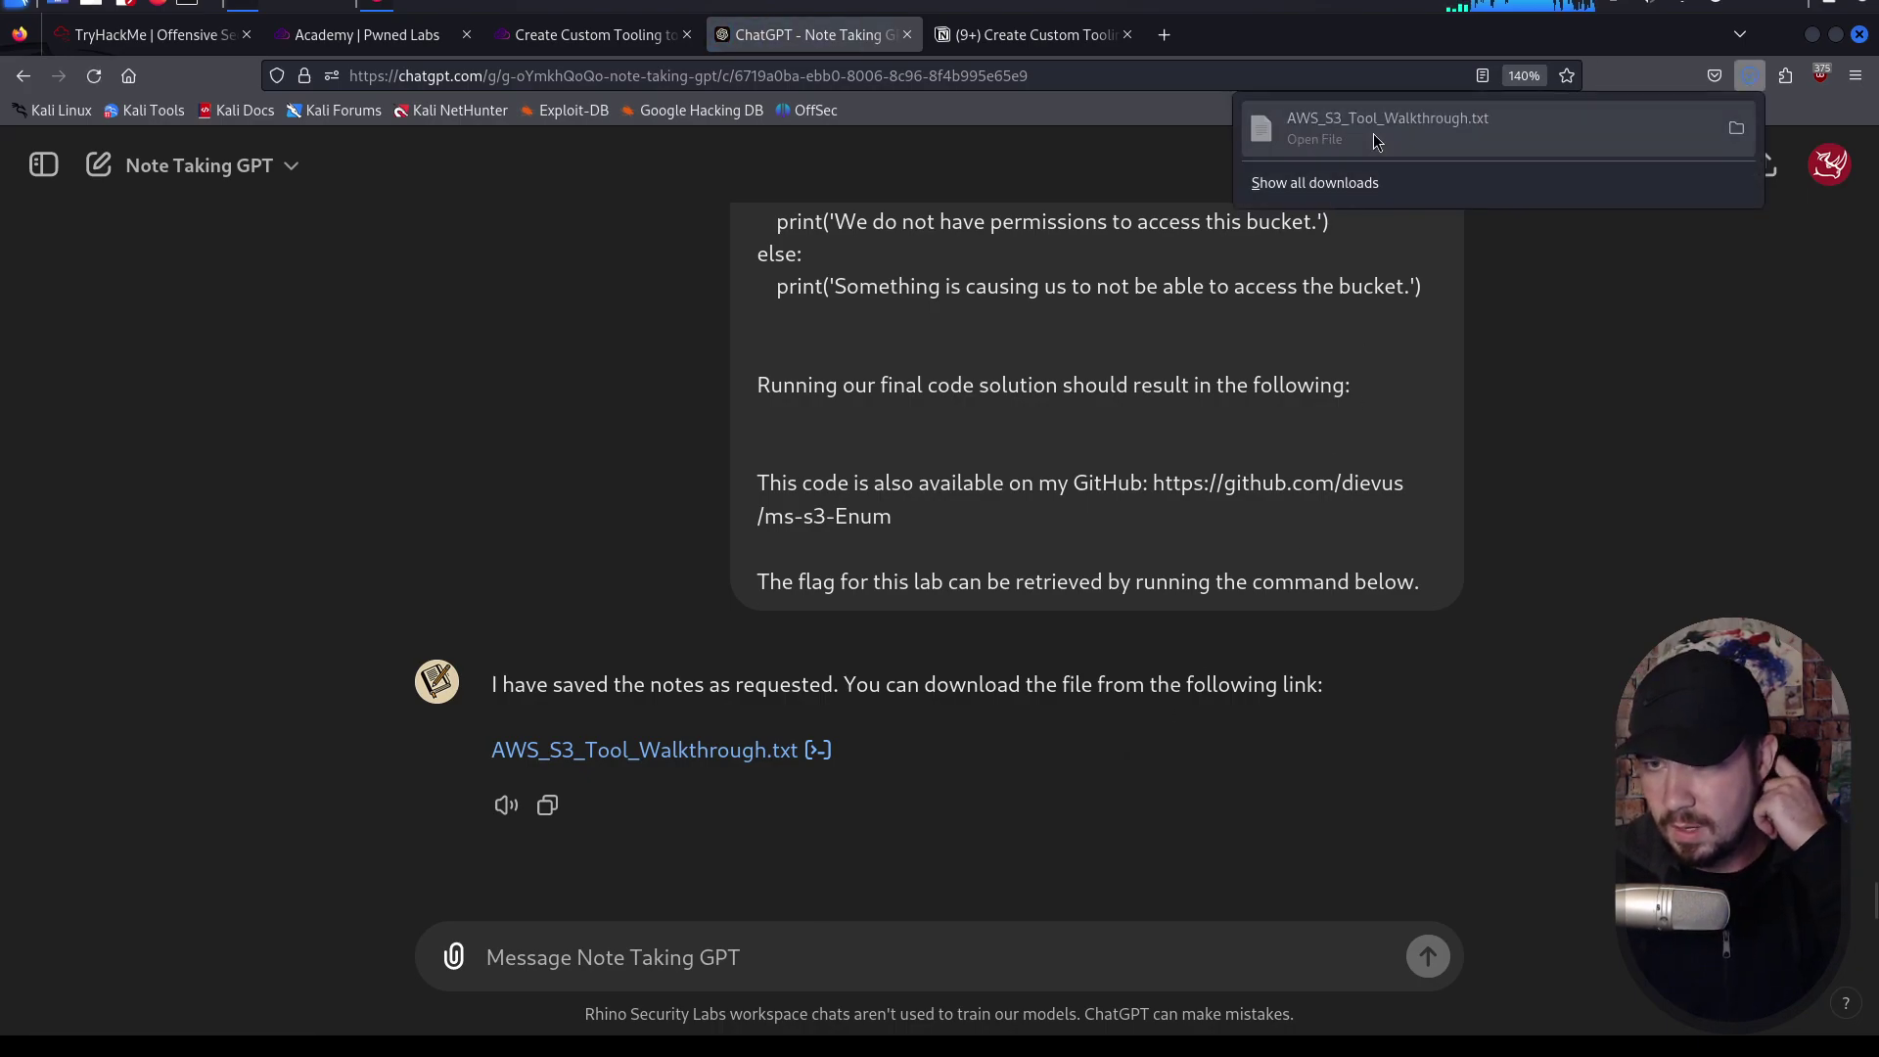
{"action": "left_click", "coordinate": [1372, 133]}
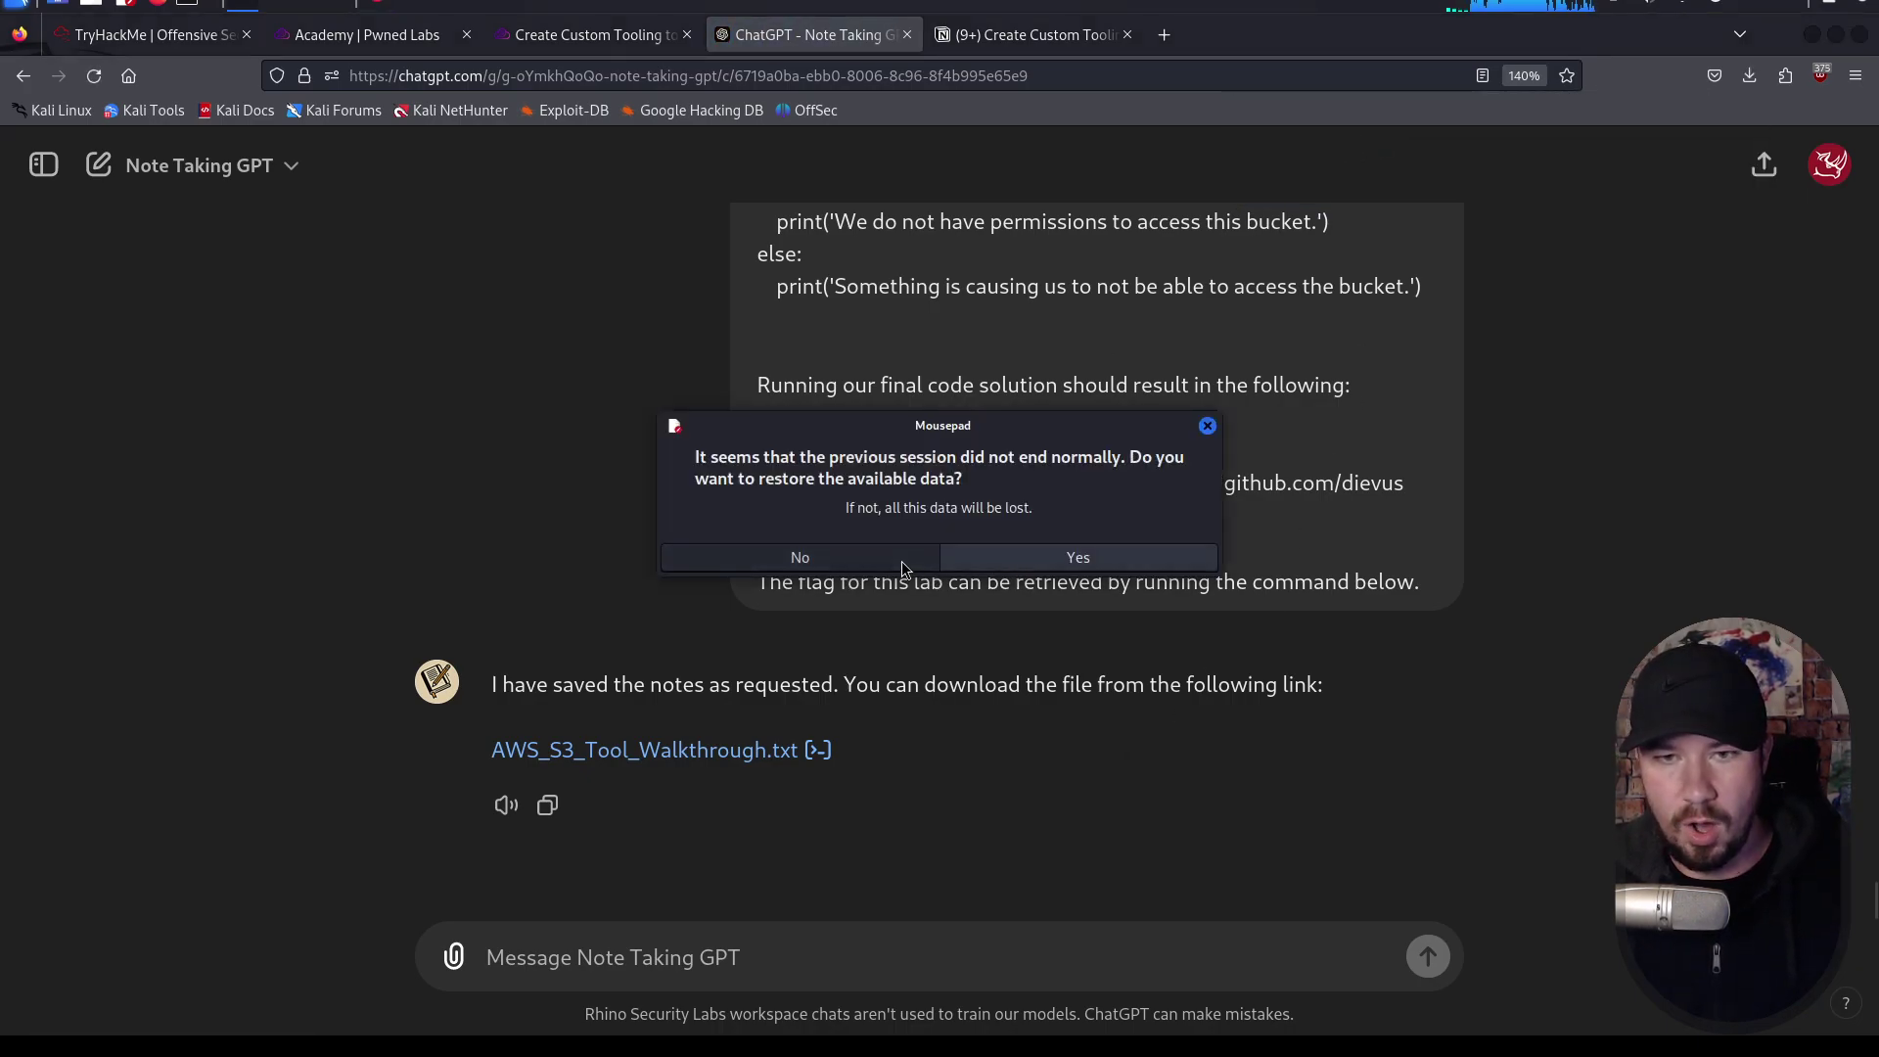
{"action": "left_click", "coordinate": [901, 561]}
{"action": "left_click", "coordinate": [753, 483]}
{"action": "key", "text": "ctrl+a"}
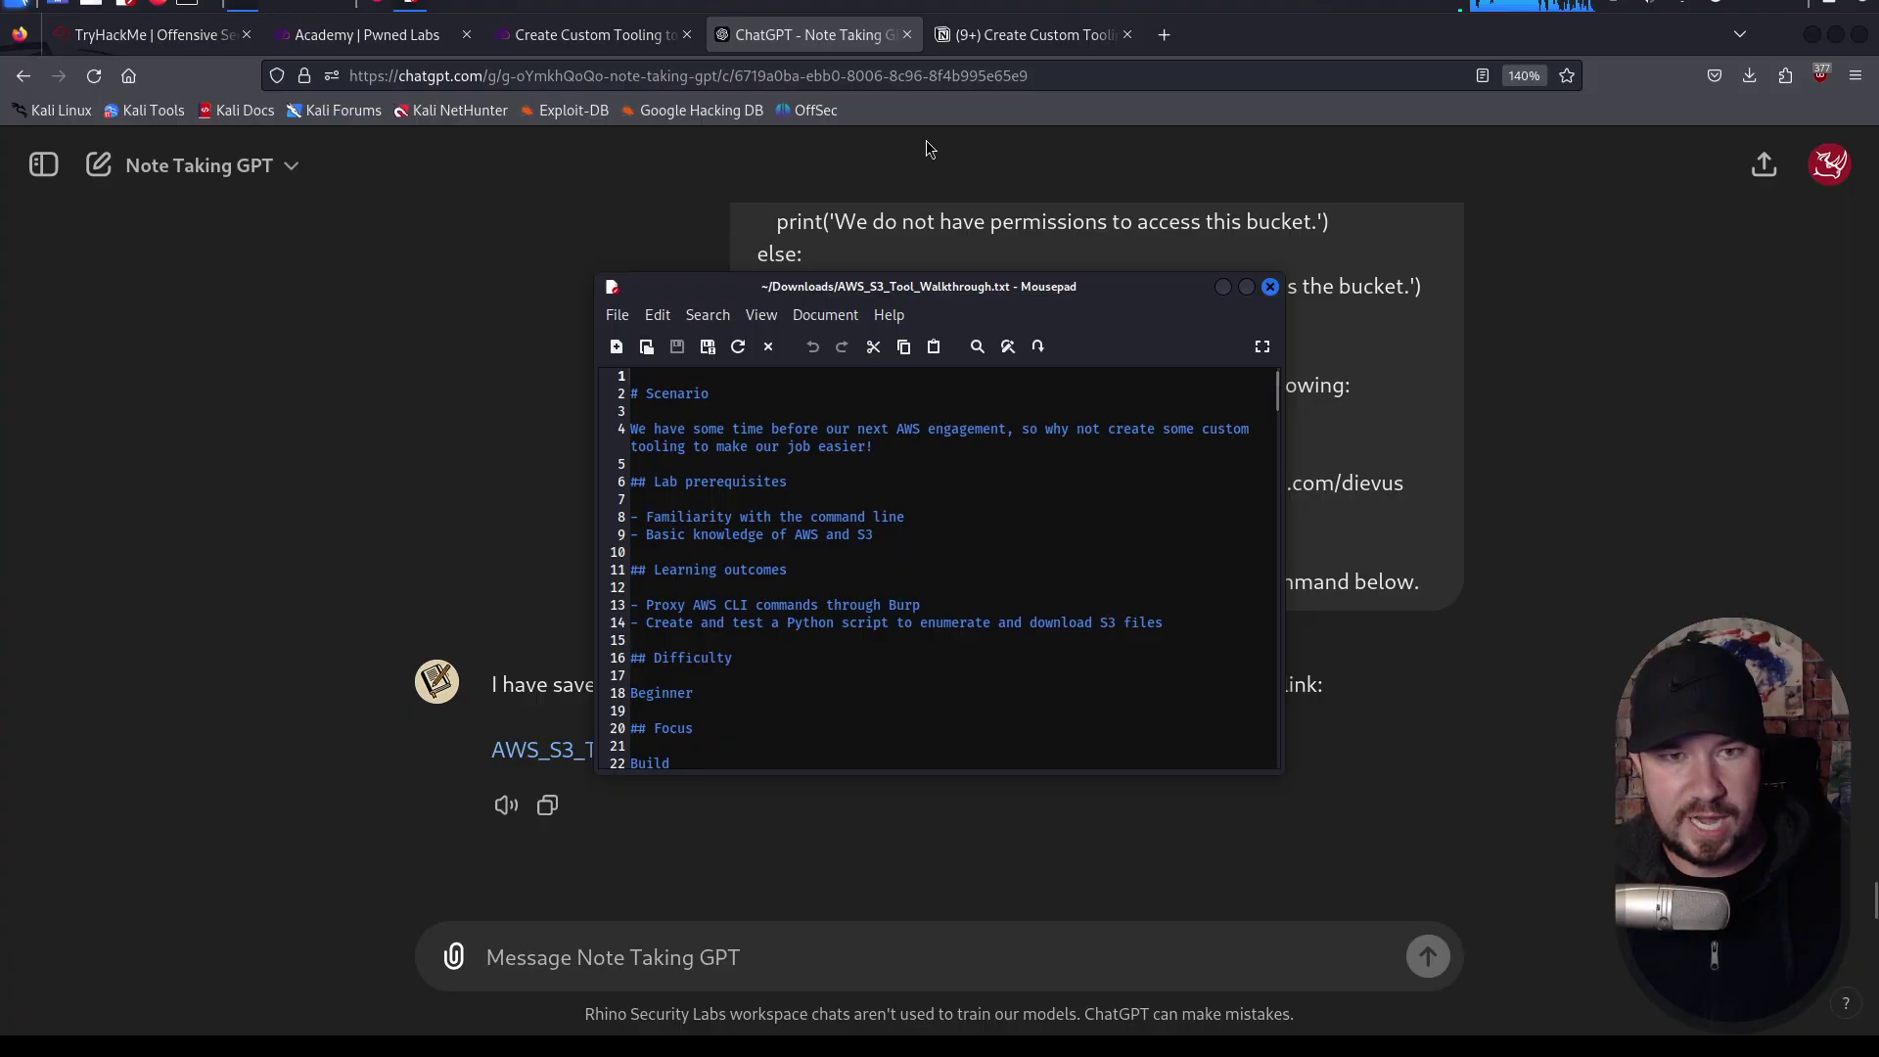
{"action": "left_click", "coordinate": [1022, 35]}
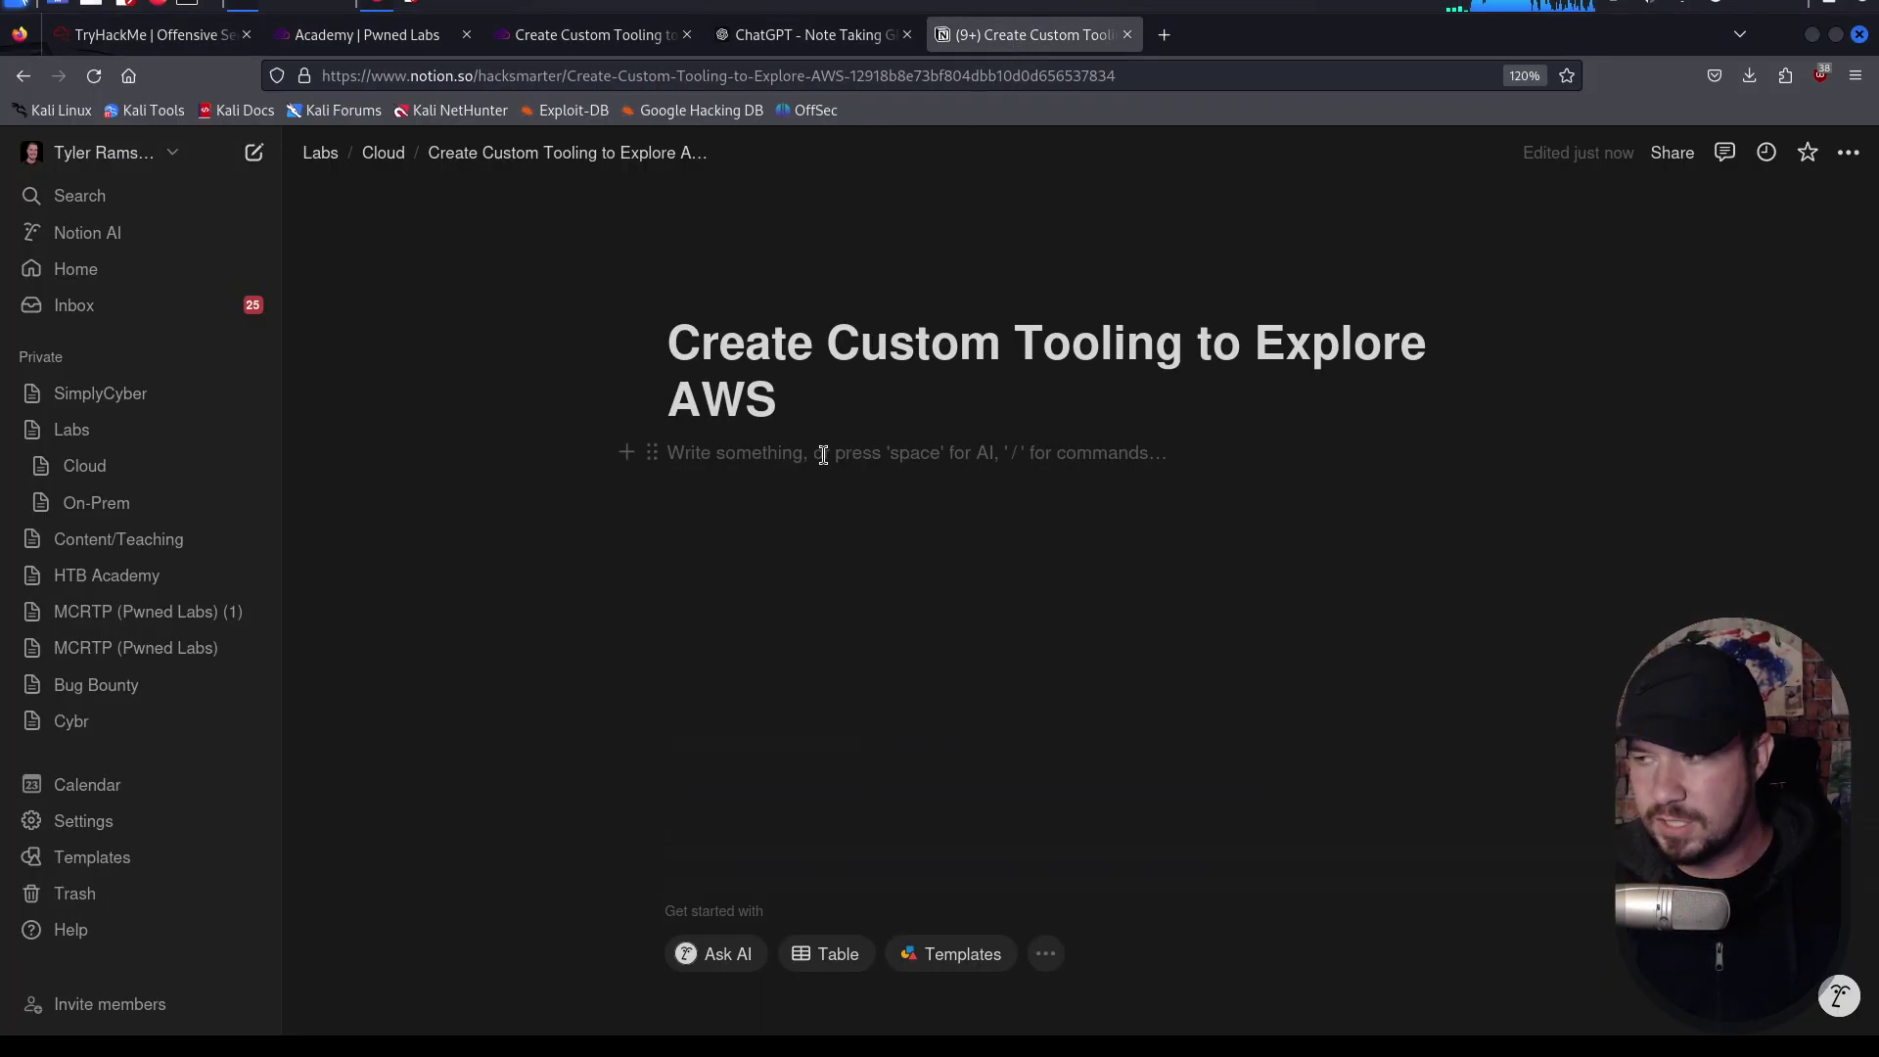
Step: Paste the AWS_S3_Tool_Walkthrough notes into the body and add a Table of contents below the title
{"action": "key", "text": "ctrl+v"}
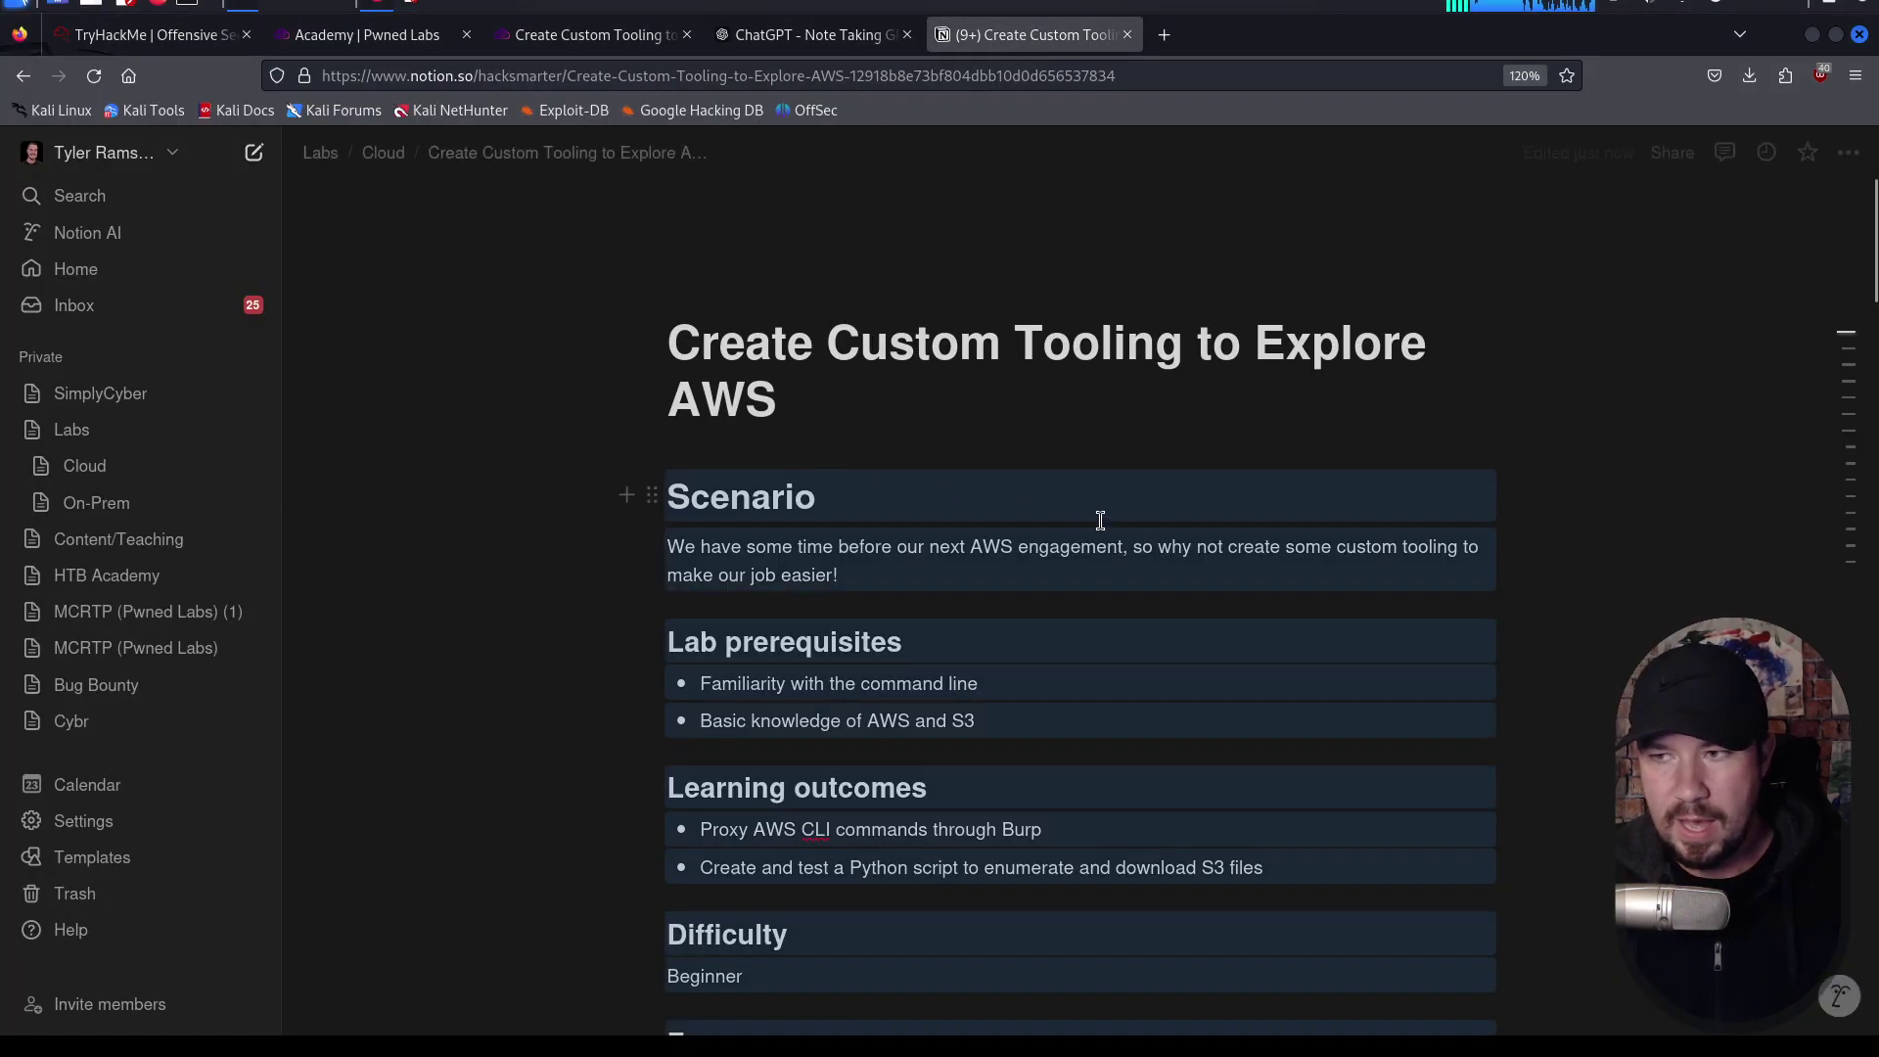
{"action": "mouse_move", "coordinate": [1695, 511]}
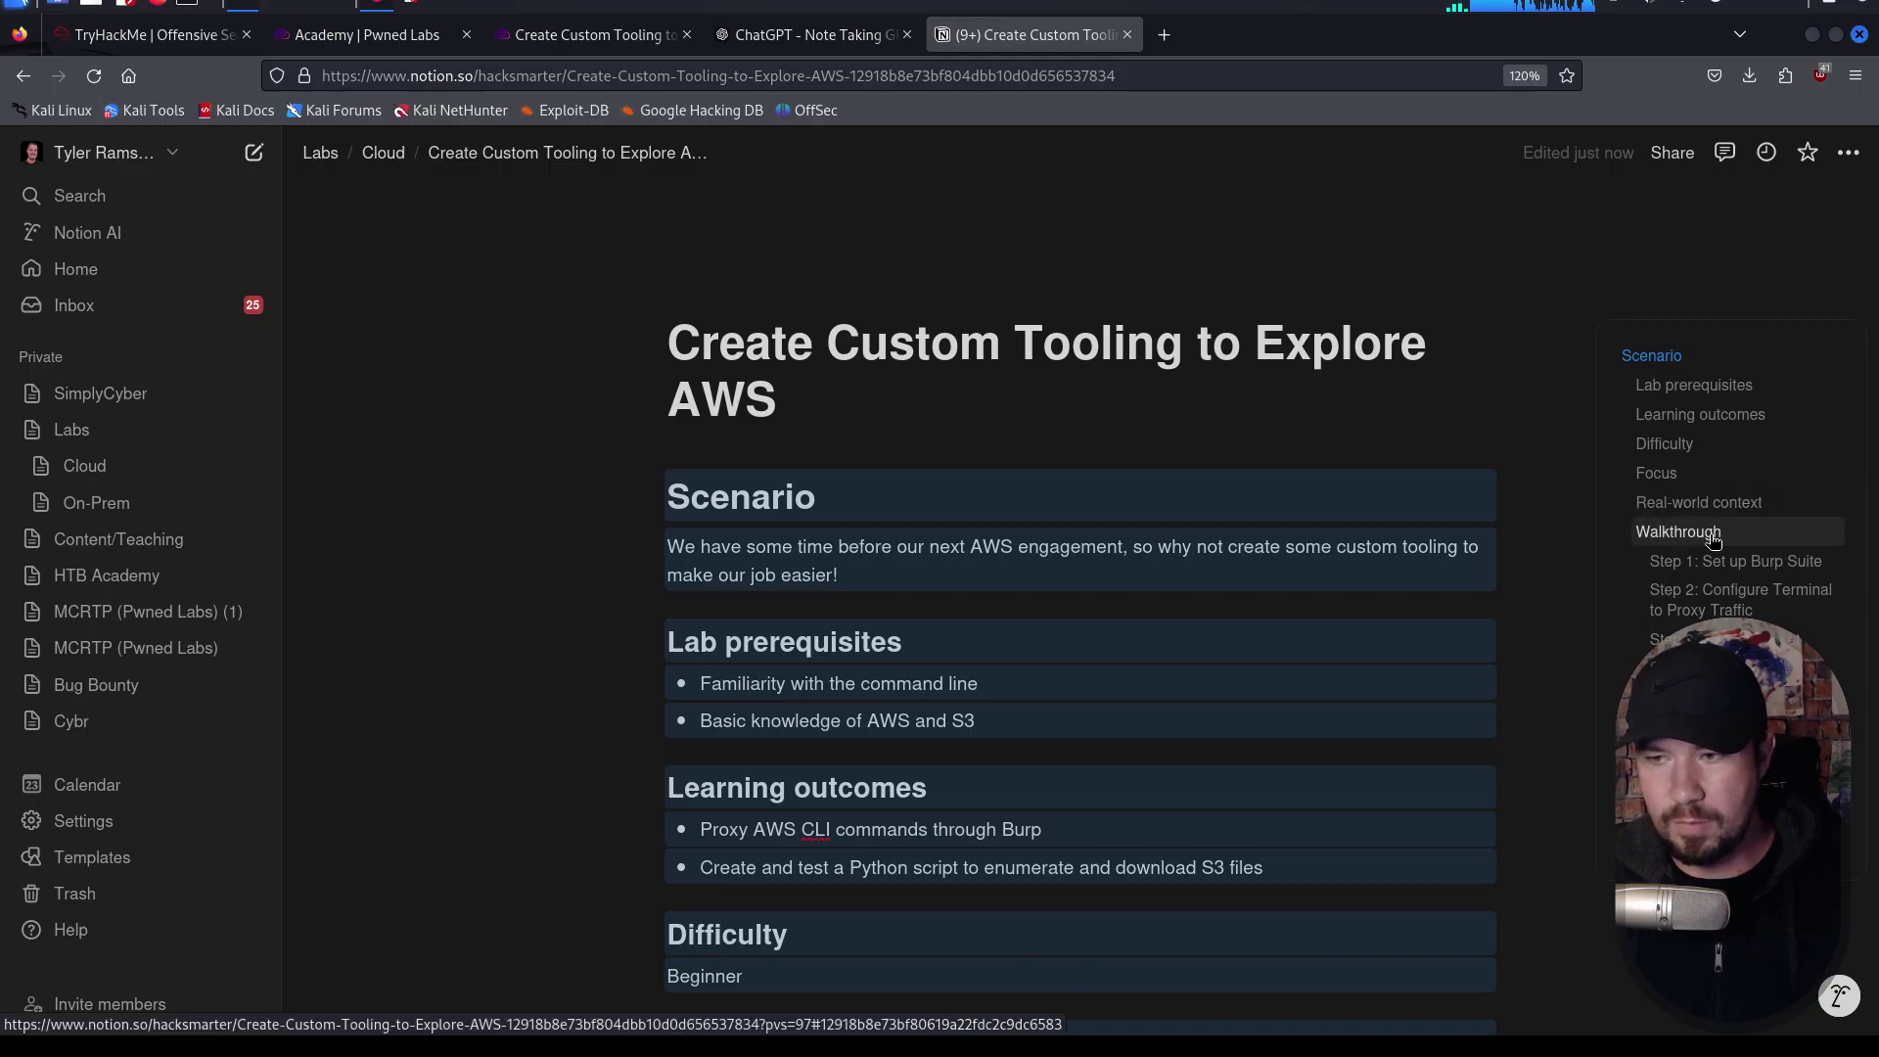
{"action": "left_click", "coordinate": [913, 411]}
{"action": "key", "text": "Return"}
{"action": "type", "text": "/"}
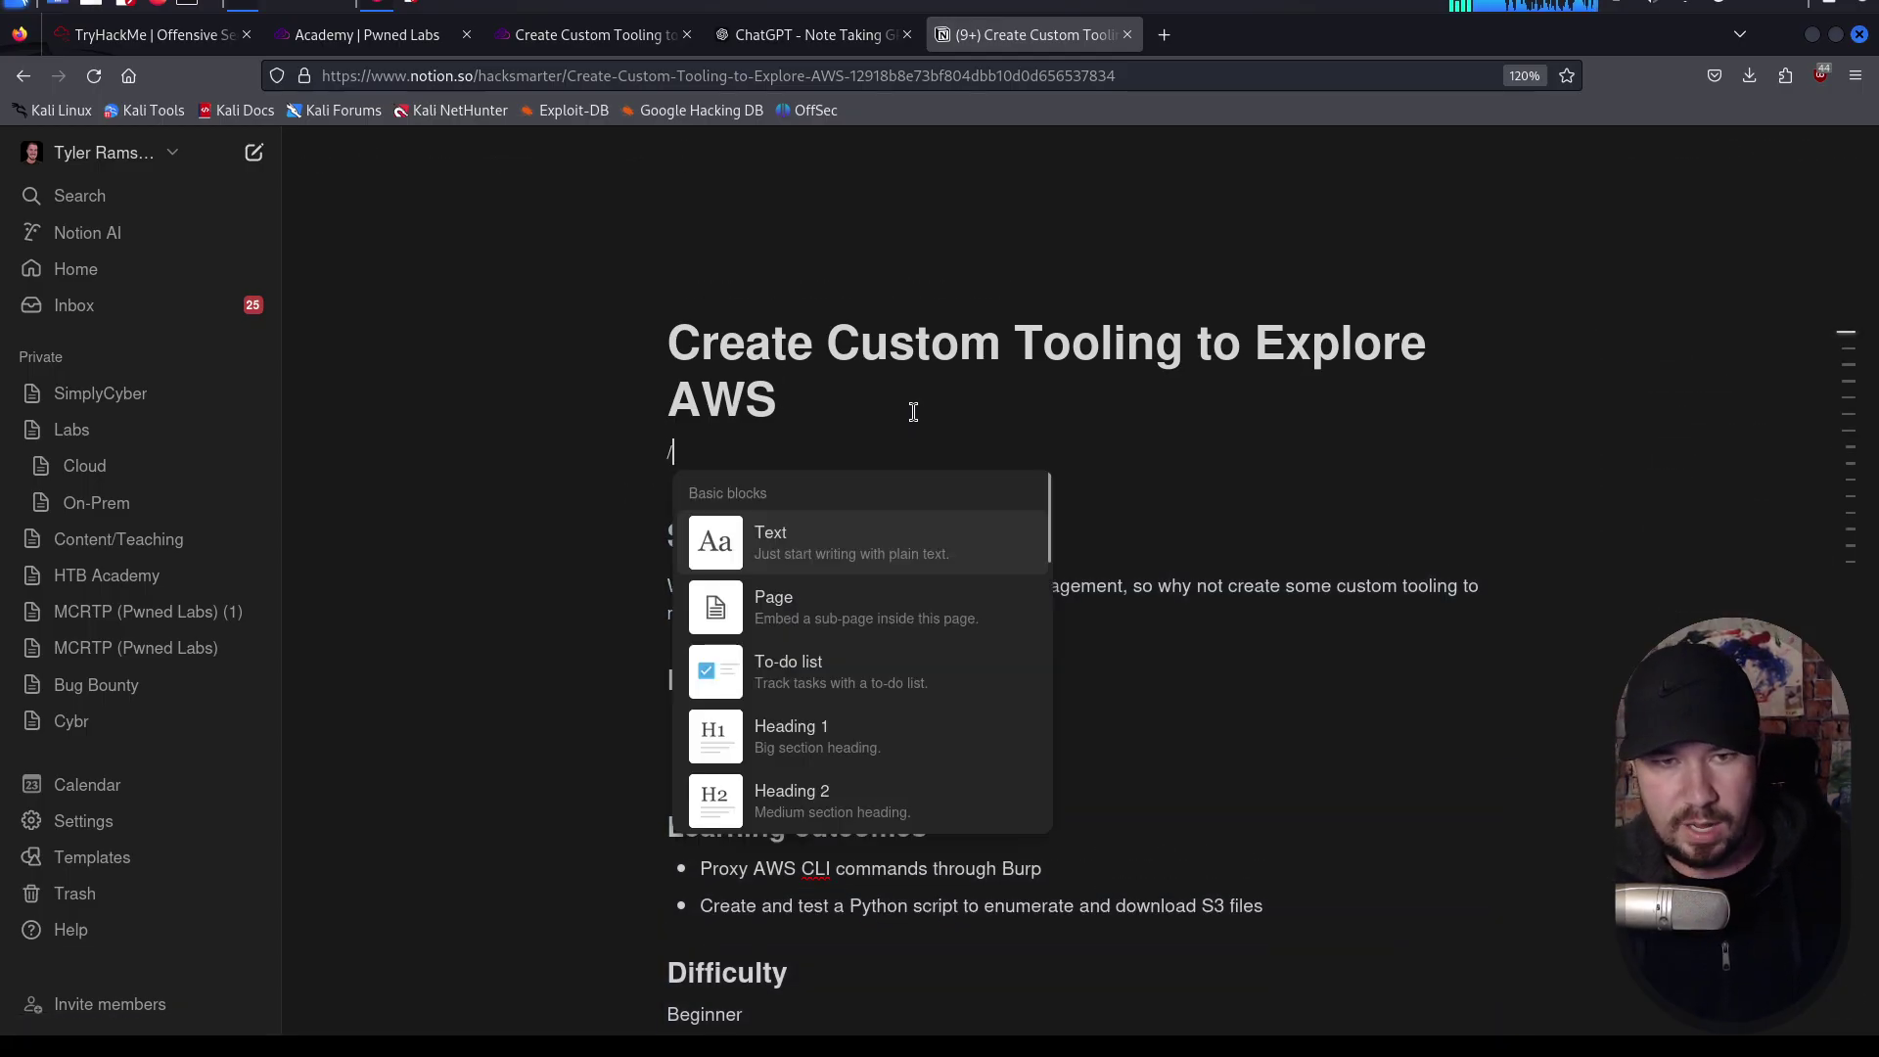
{"action": "type", "text": "table"}
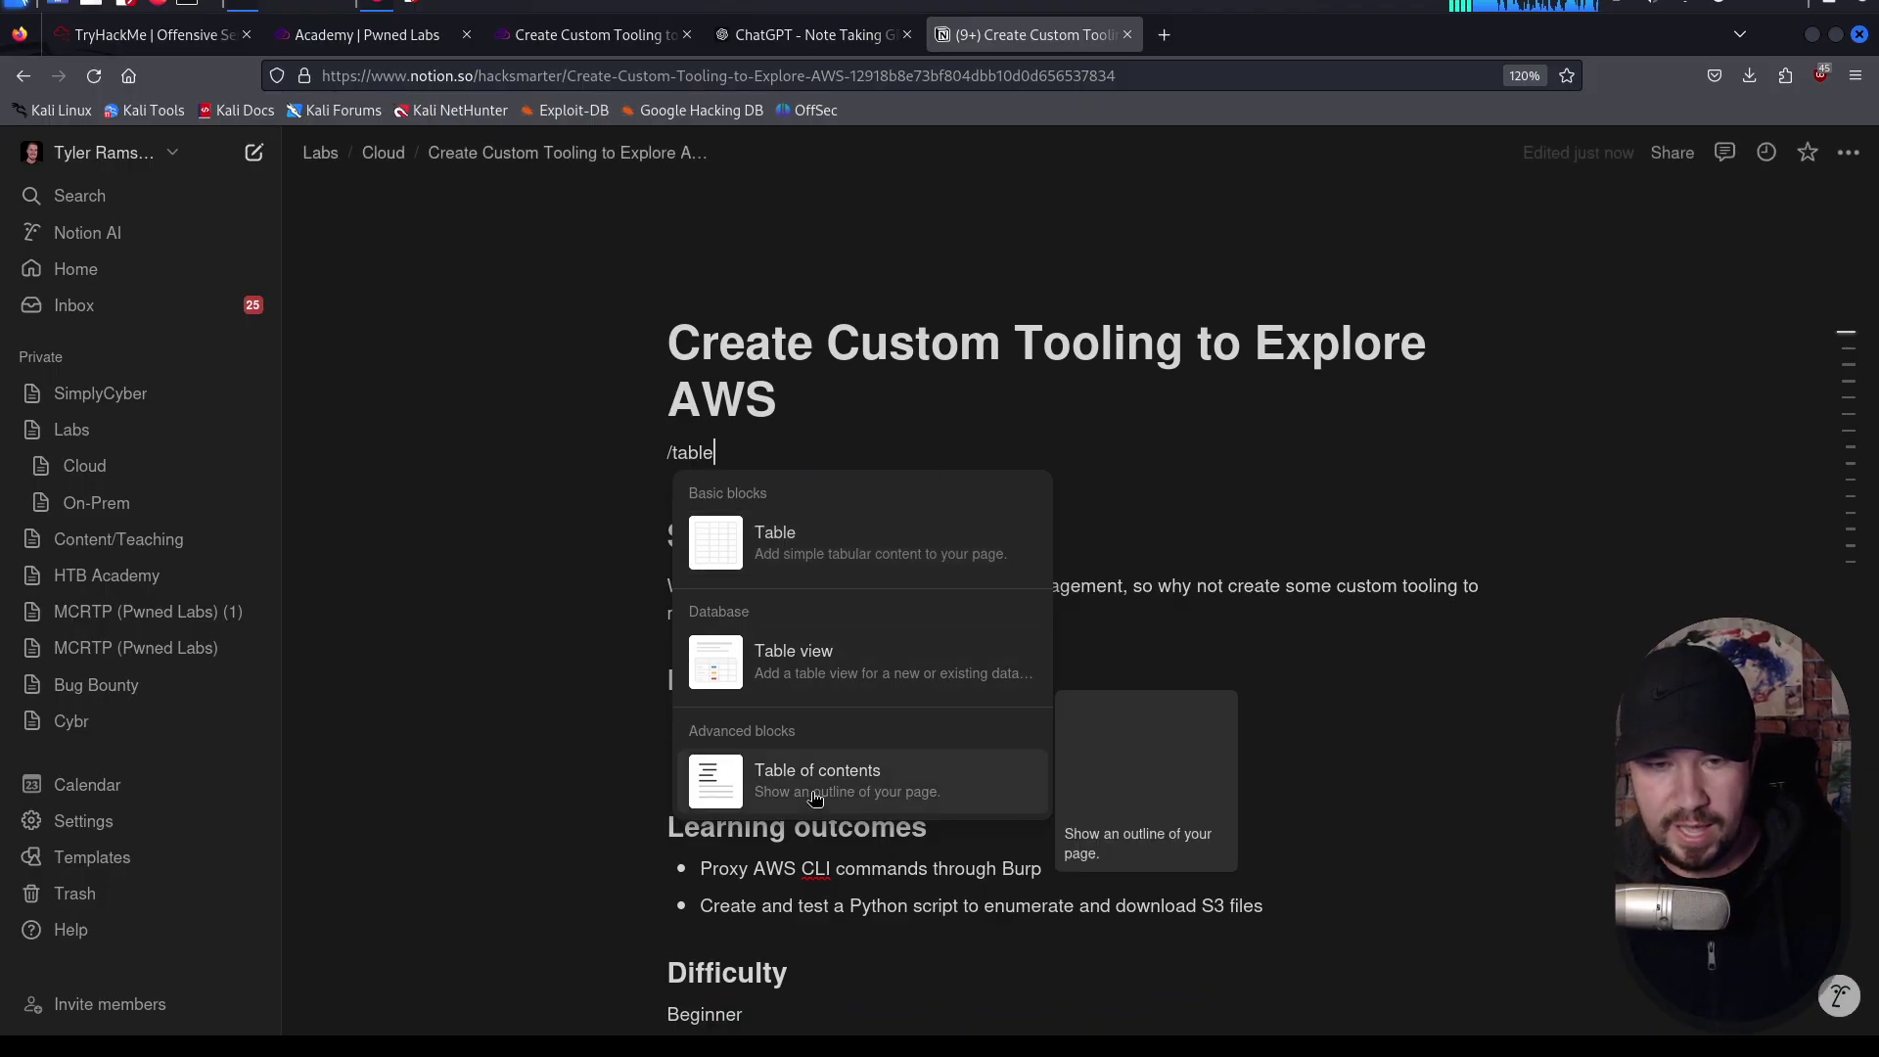
{"action": "left_click", "coordinate": [815, 797]}
{"action": "scroll", "coordinate": [960, 541], "scroll_direction": "down", "scroll_amount": 1}
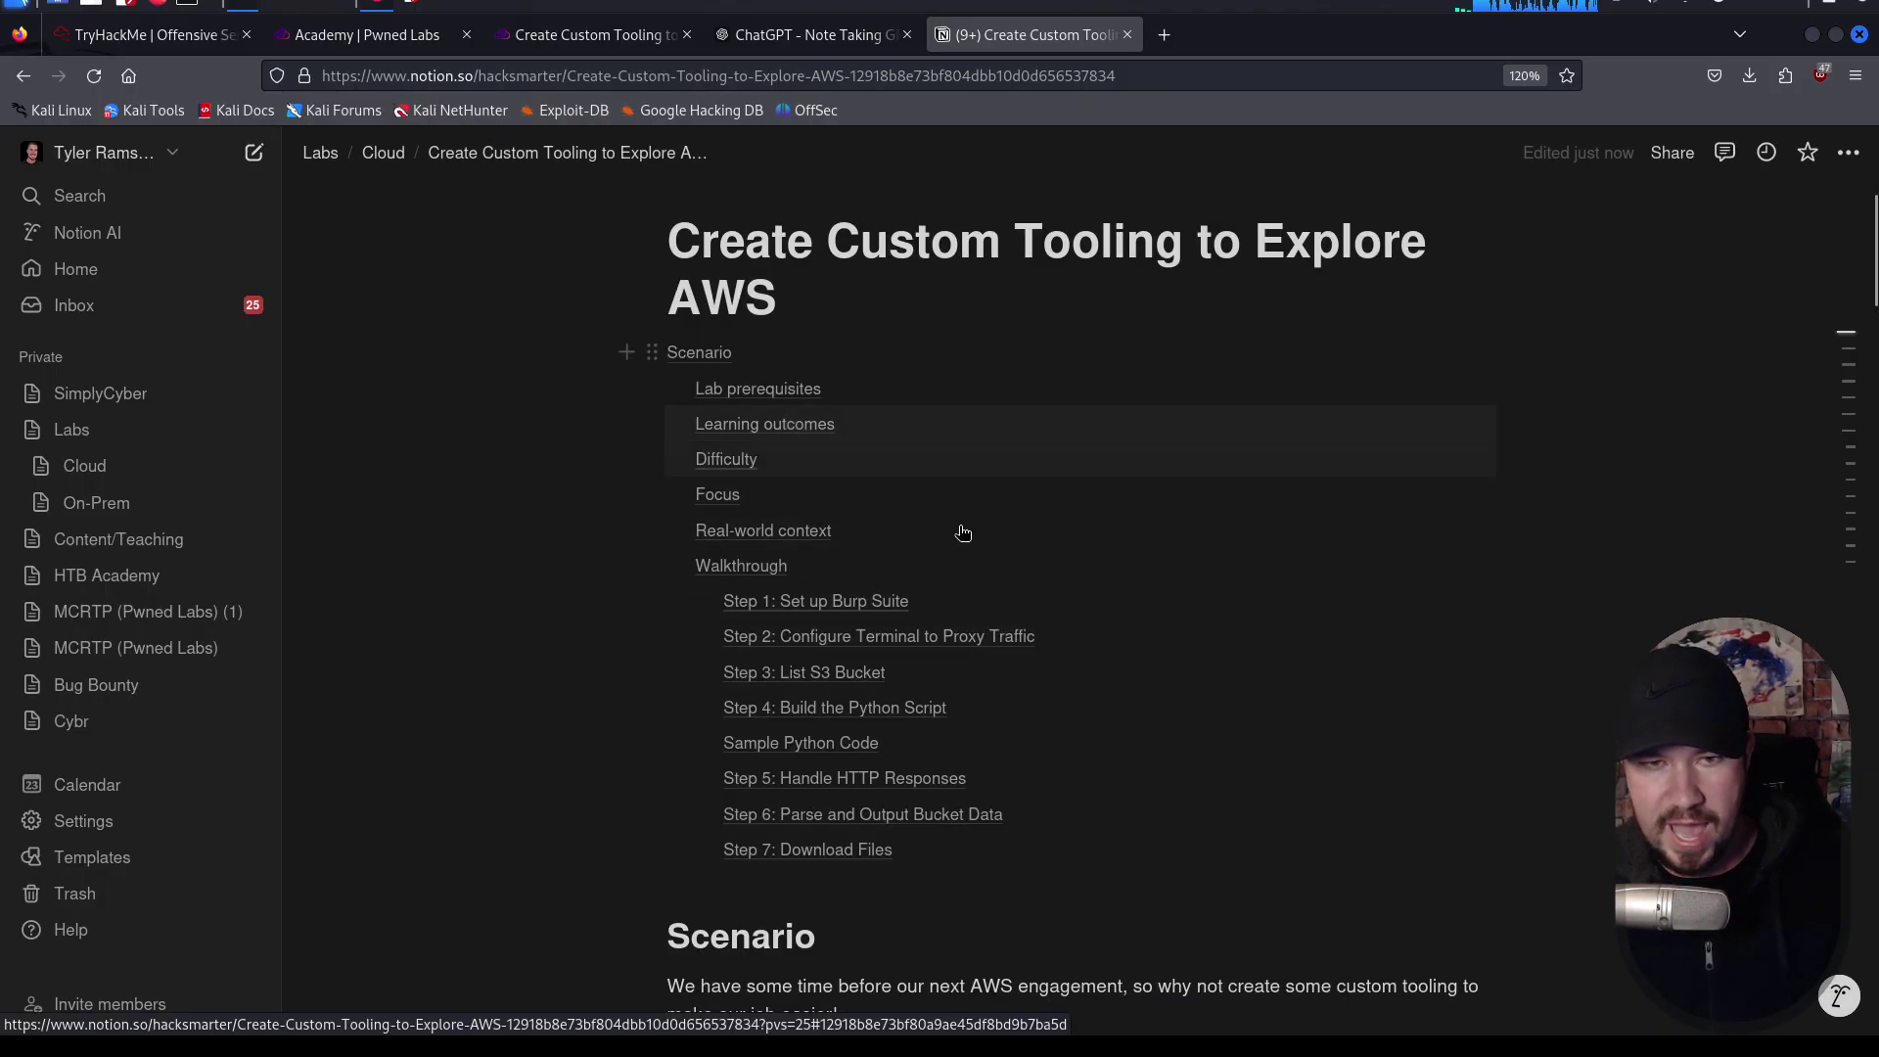
{"action": "scroll", "coordinate": [963, 532], "scroll_direction": "down", "scroll_amount": 2}
Step: Check the Pwned Labs lab page, then scroll the Notion notes down to the GitHub Repository link
{"action": "left_click", "coordinate": [588, 44]}
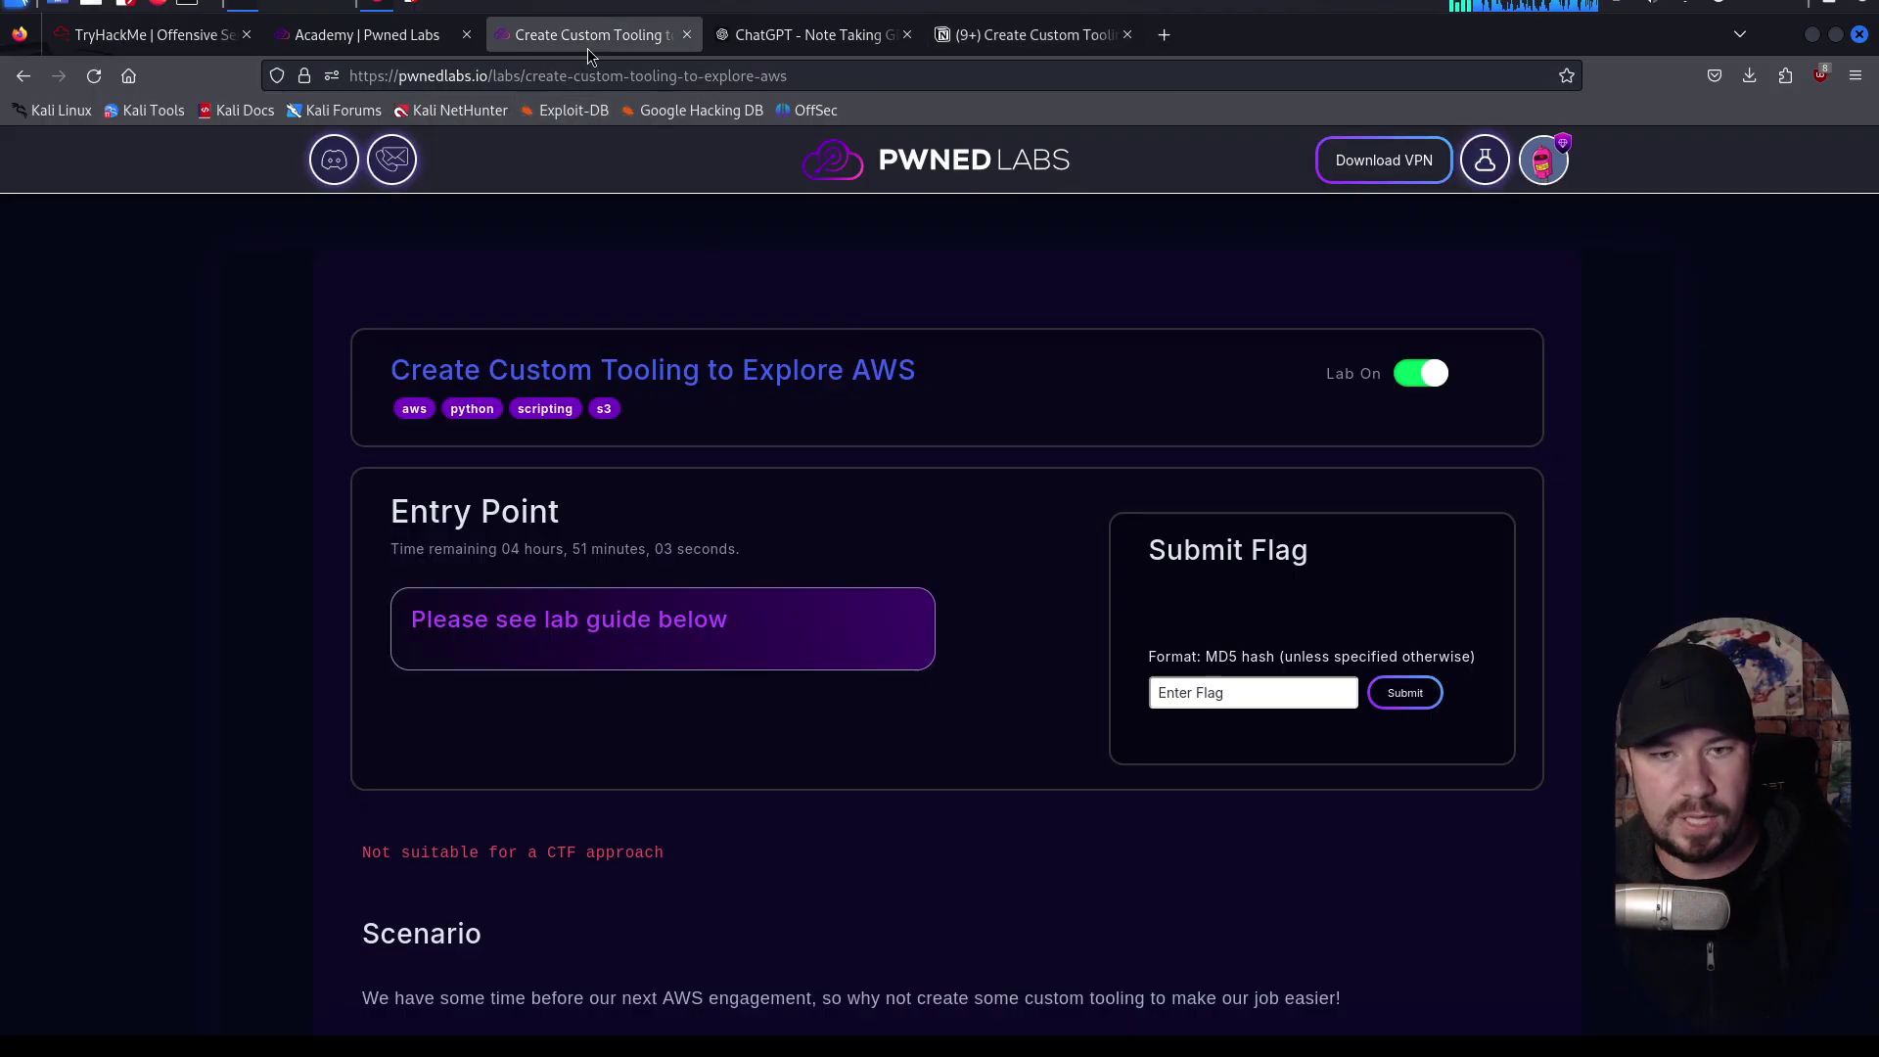
{"action": "left_click", "coordinate": [1031, 36]}
{"action": "scroll", "coordinate": [884, 528], "scroll_direction": "up", "scroll_amount": 3}
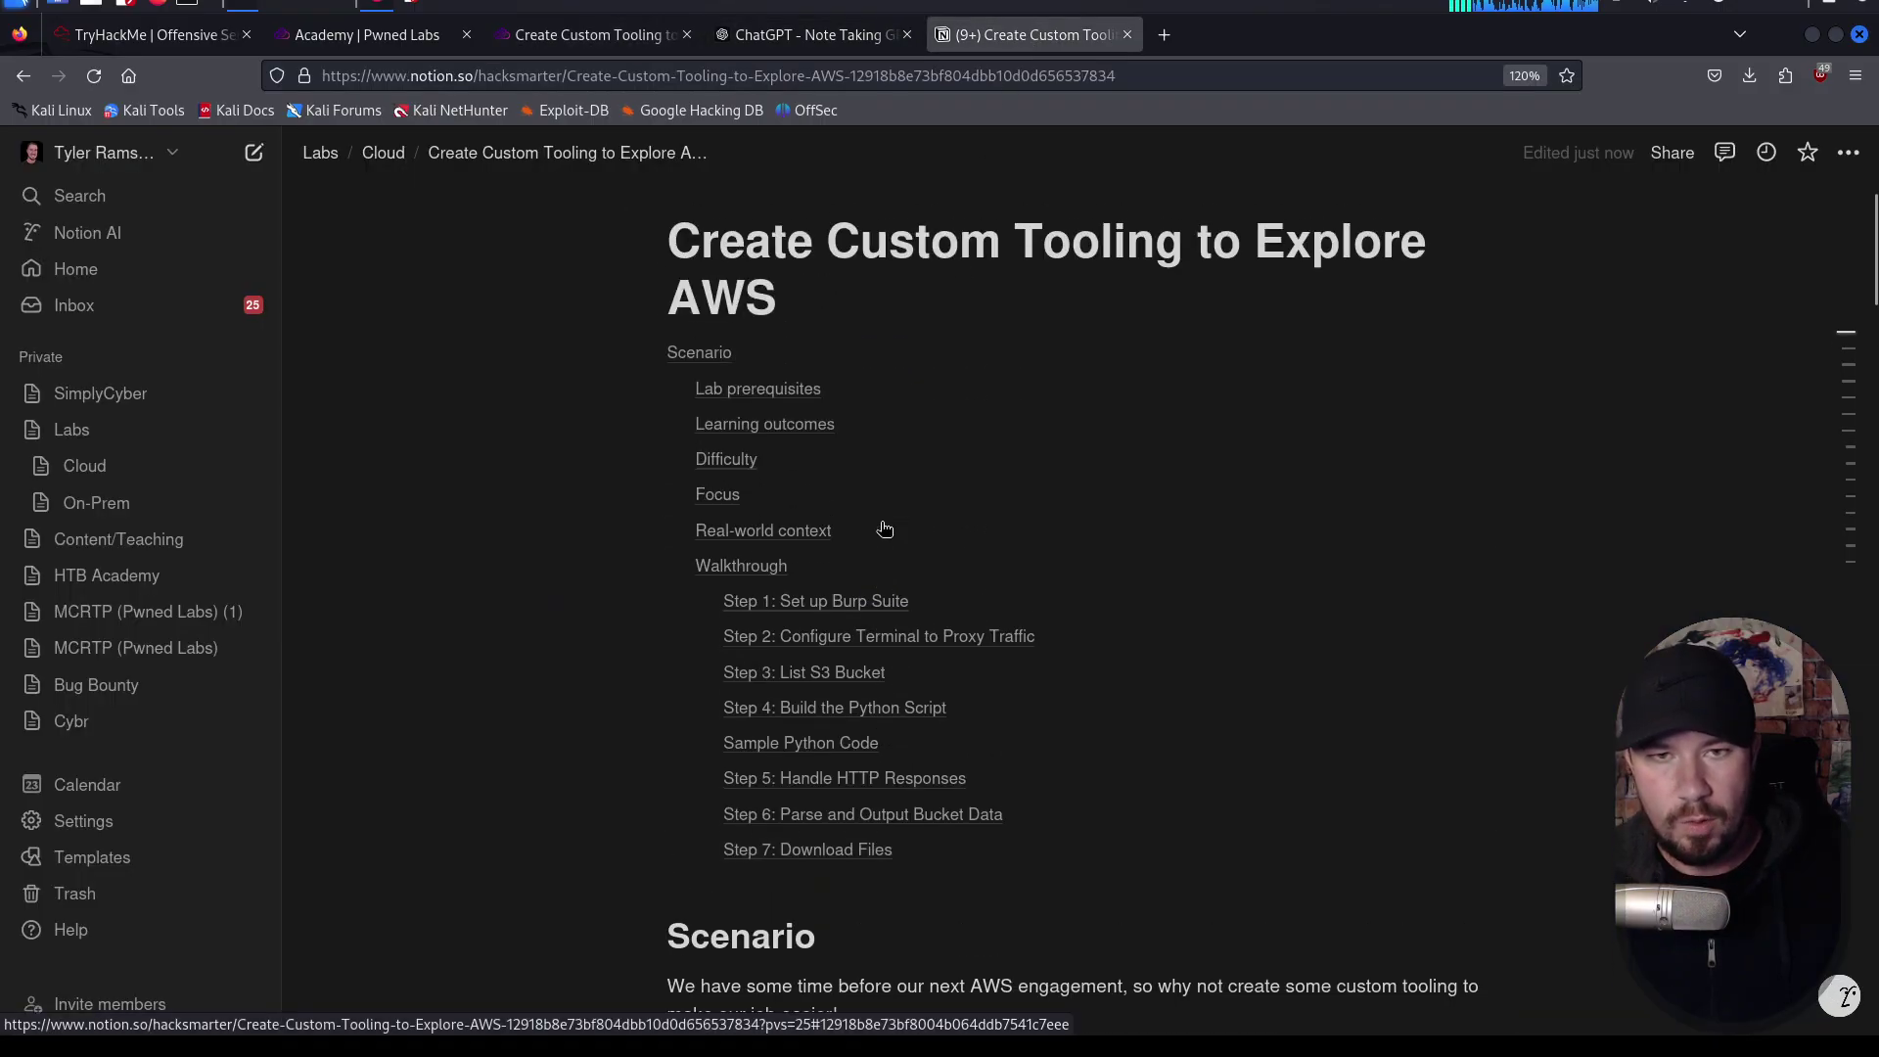
{"action": "scroll", "coordinate": [883, 529], "scroll_direction": "down", "scroll_amount": 5}
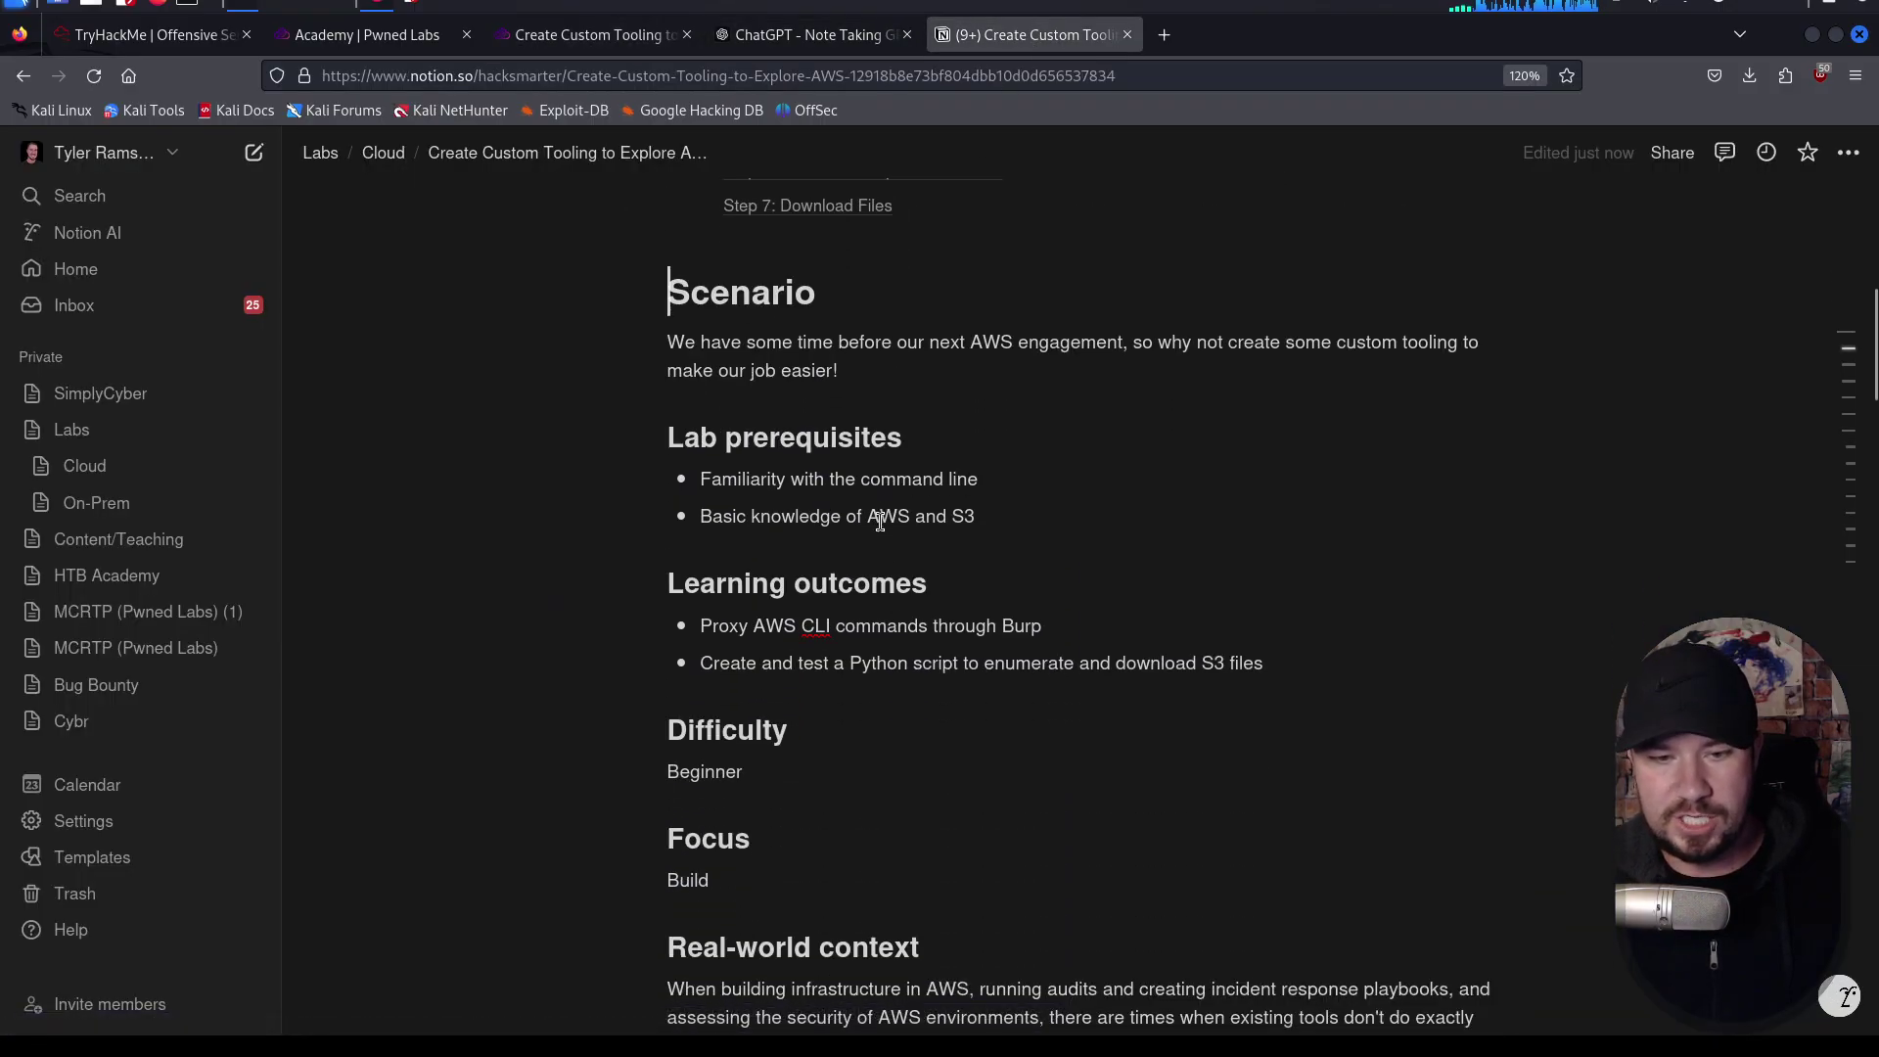
{"action": "scroll", "coordinate": [879, 522], "scroll_direction": "down", "scroll_amount": 10}
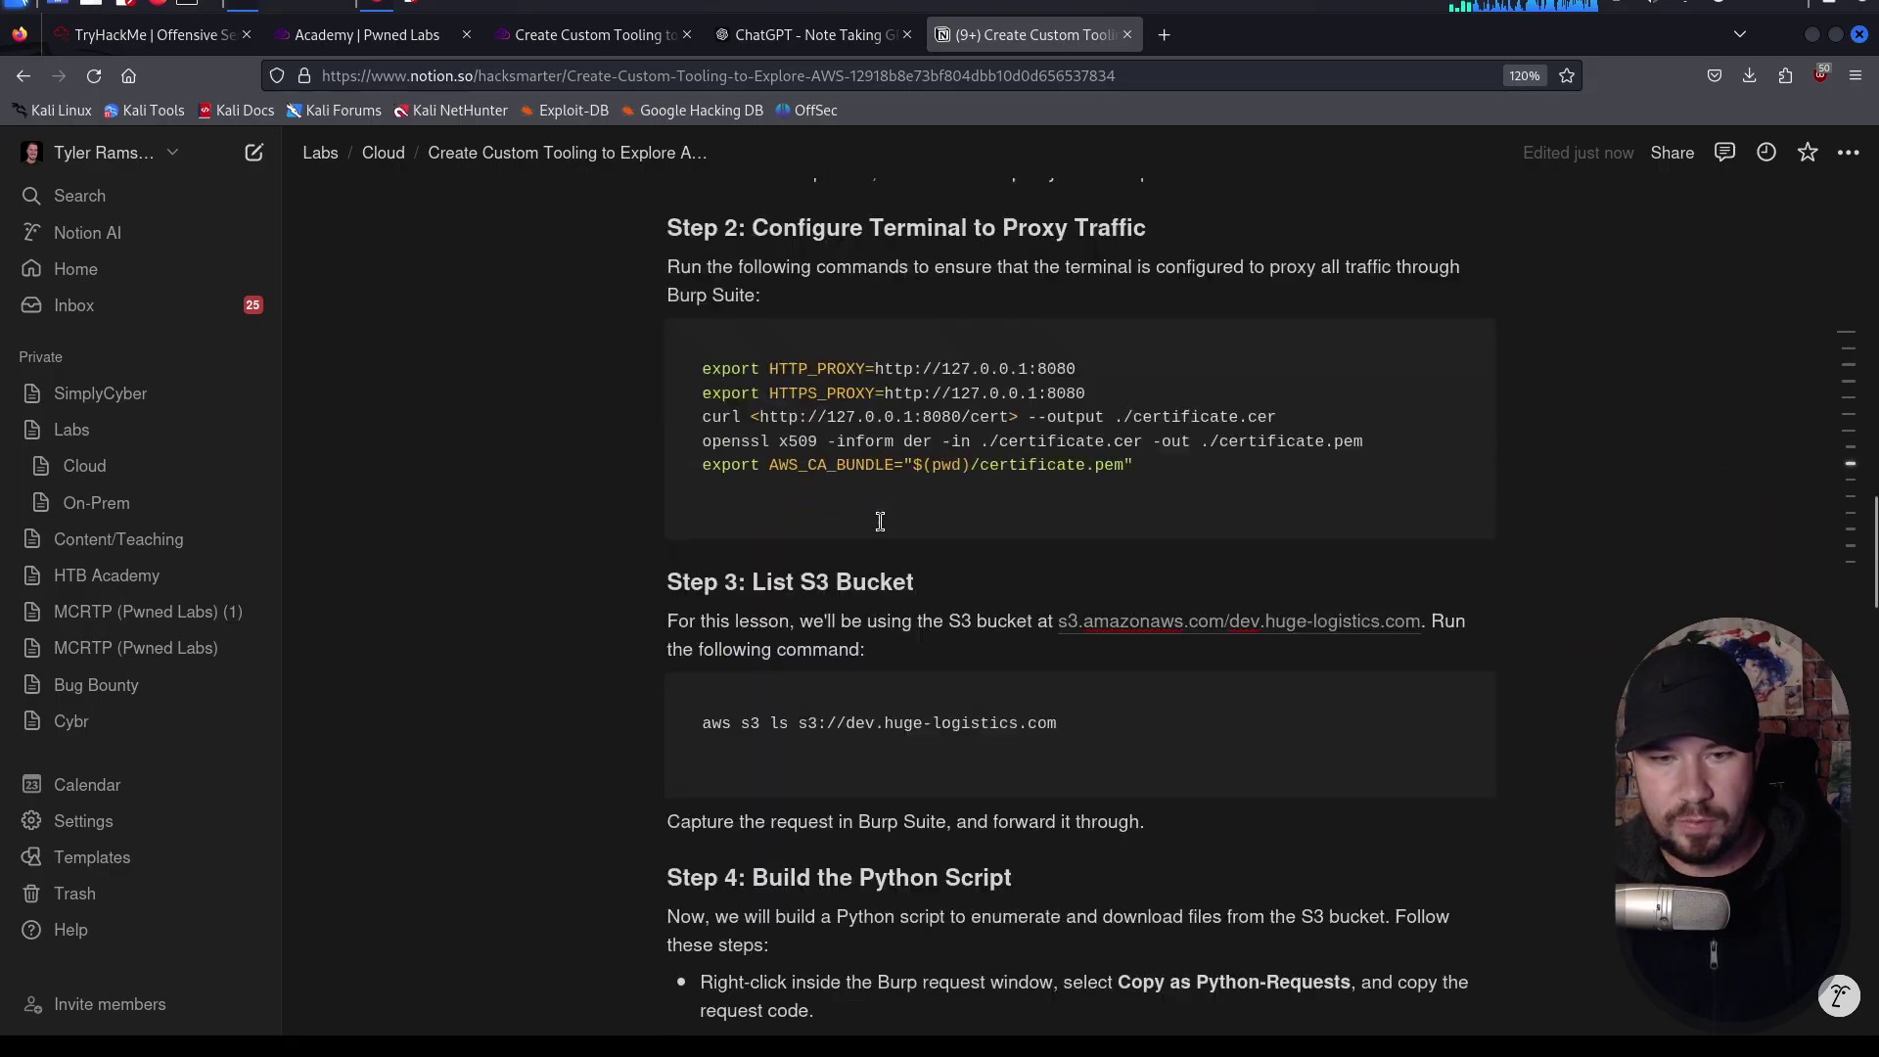
{"action": "scroll", "coordinate": [879, 521], "scroll_direction": "down", "scroll_amount": 5}
{"action": "scroll", "coordinate": [879, 521], "scroll_direction": "up", "scroll_amount": 6}
{"action": "scroll", "coordinate": [880, 522], "scroll_direction": "down", "scroll_amount": 15}
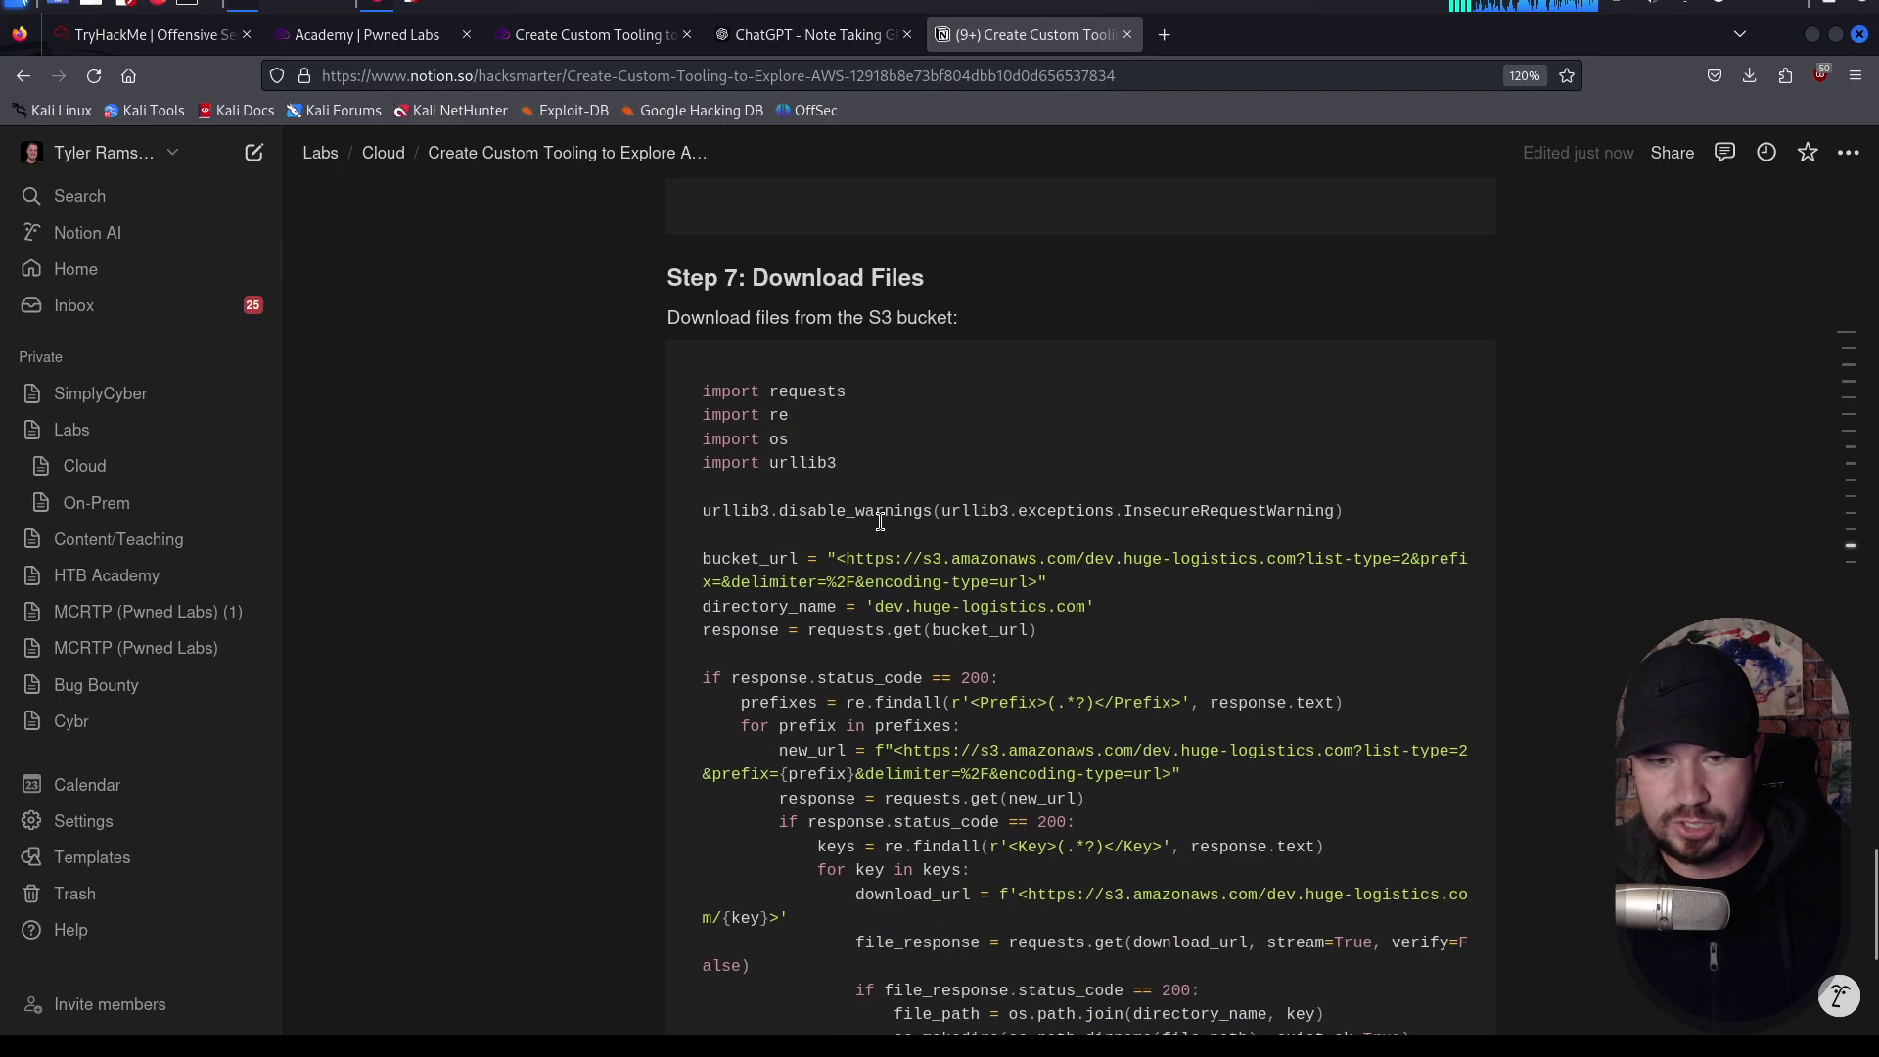
{"action": "scroll", "coordinate": [880, 521], "scroll_direction": "down", "scroll_amount": 5}
{"action": "scroll", "coordinate": [886, 522], "scroll_direction": "up", "scroll_amount": 20}
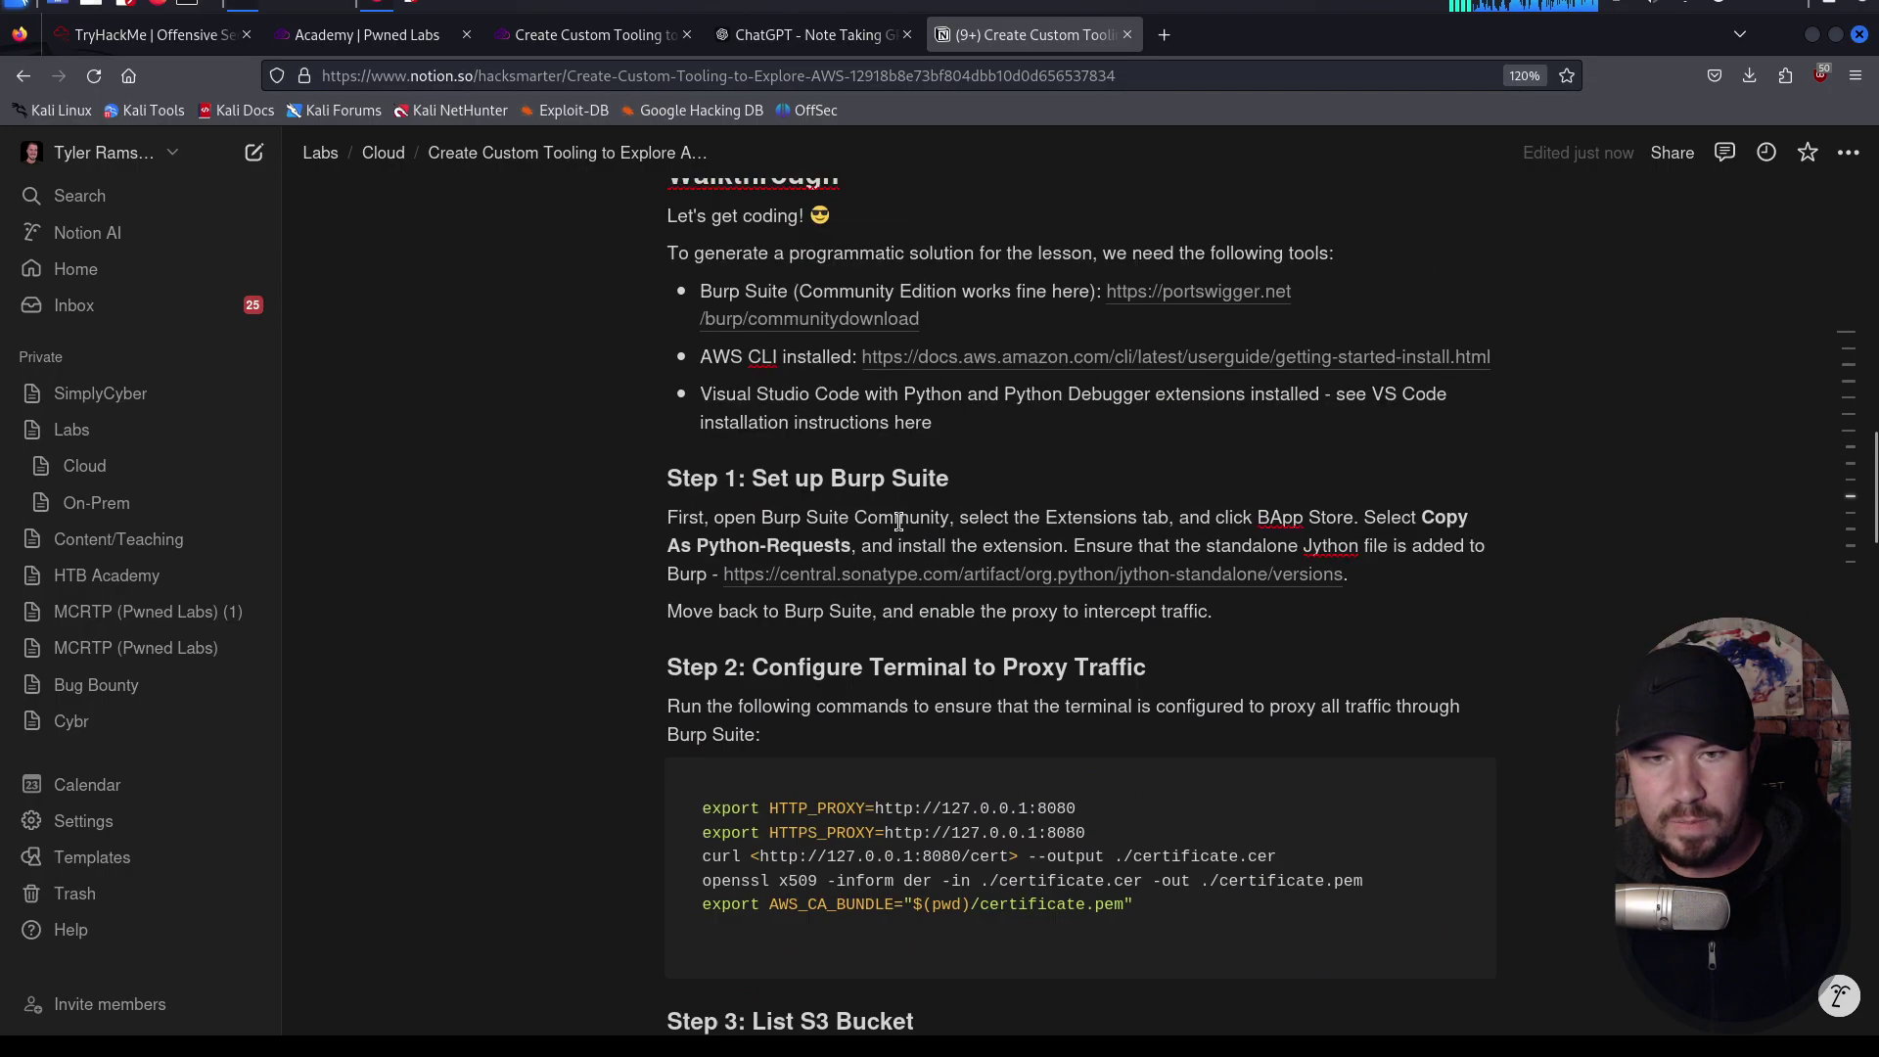
{"action": "scroll", "coordinate": [898, 522], "scroll_direction": "up", "scroll_amount": 10}
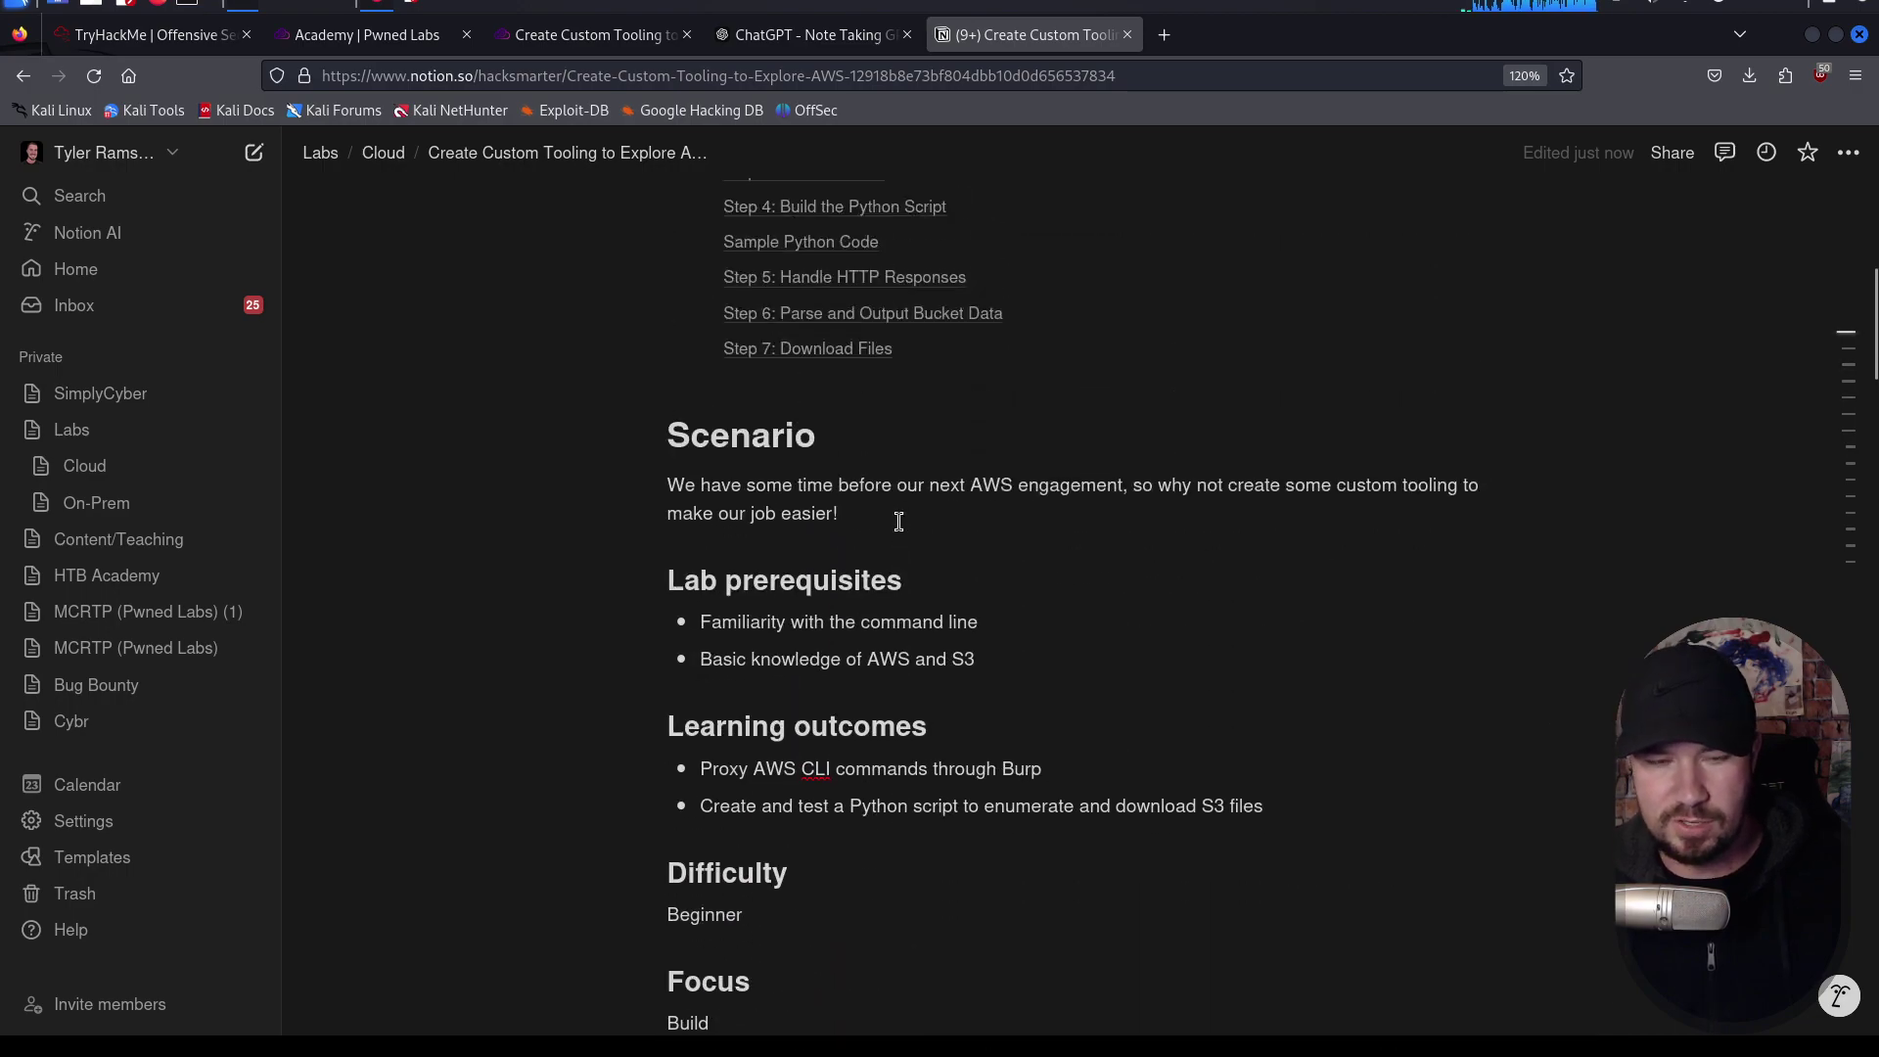
{"action": "scroll", "coordinate": [898, 522], "scroll_direction": "down", "scroll_amount": 2}
{"action": "scroll", "coordinate": [896, 433], "scroll_direction": "down", "scroll_amount": 6}
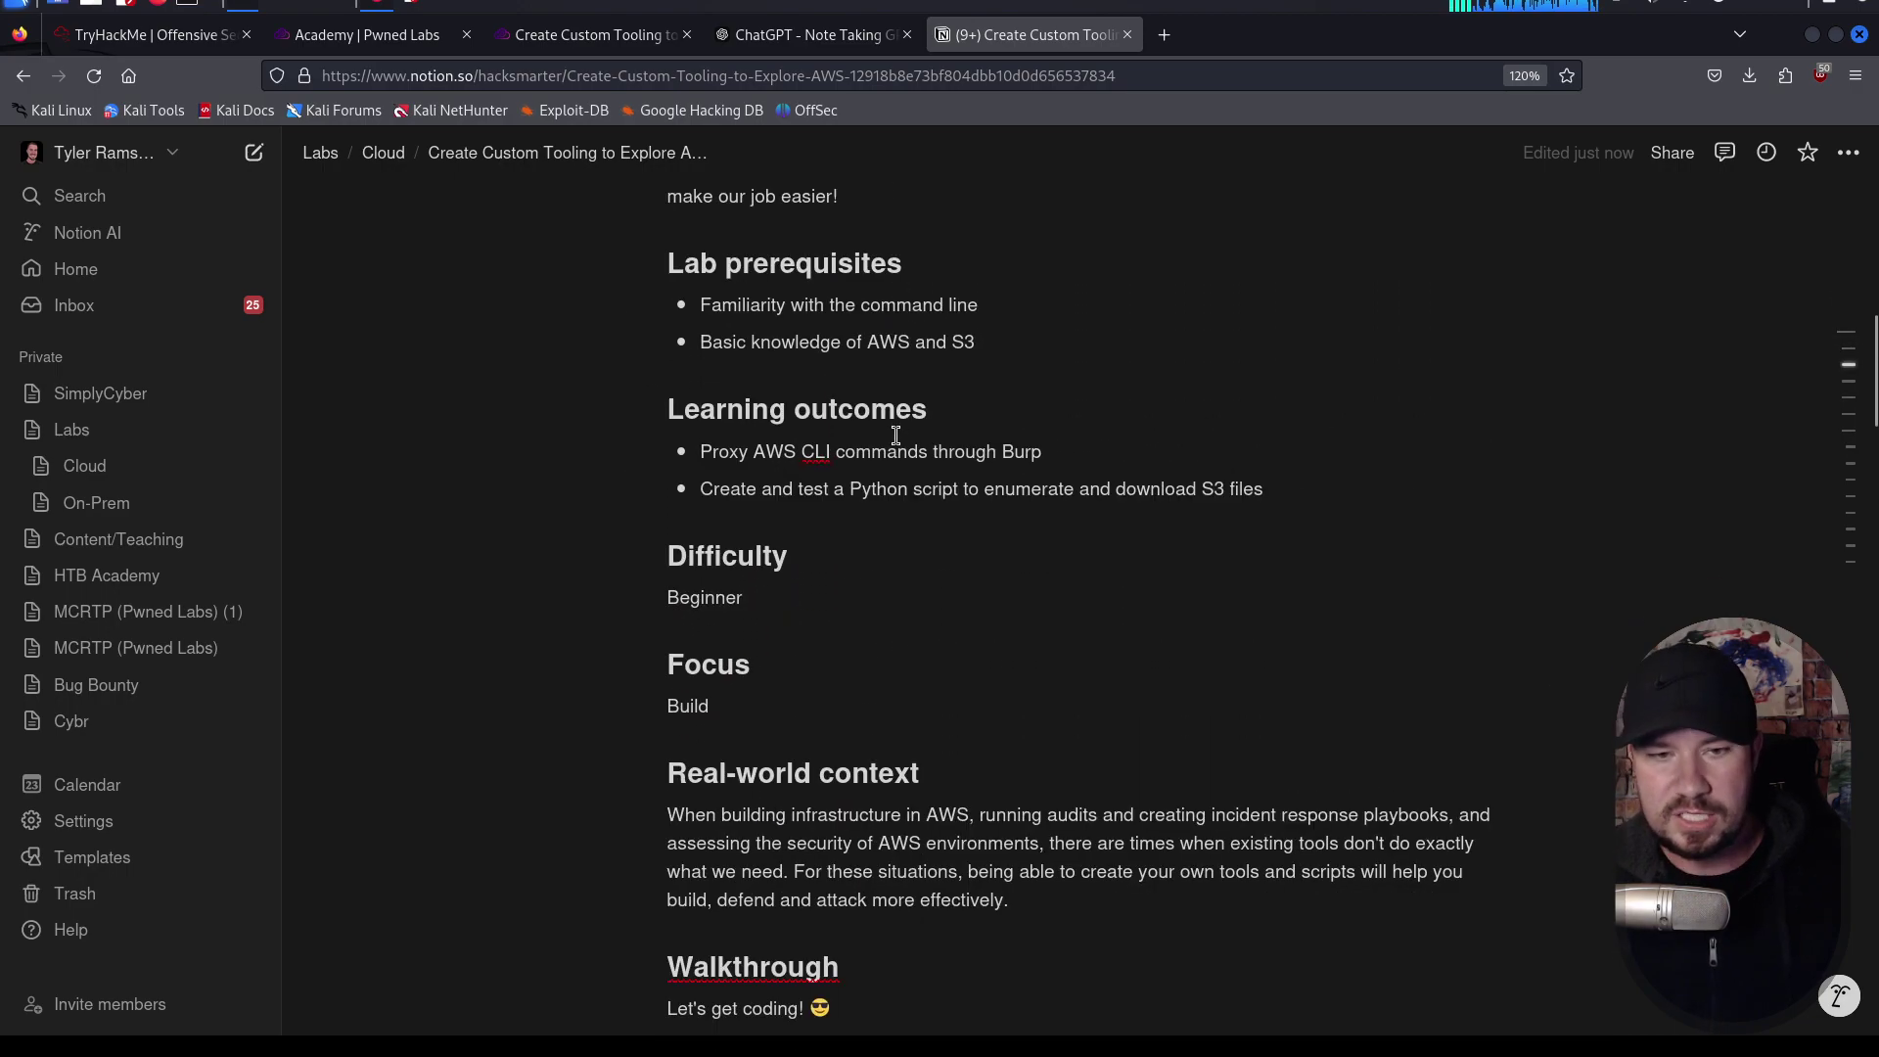
{"action": "scroll", "coordinate": [969, 568], "scroll_direction": "down", "scroll_amount": 4}
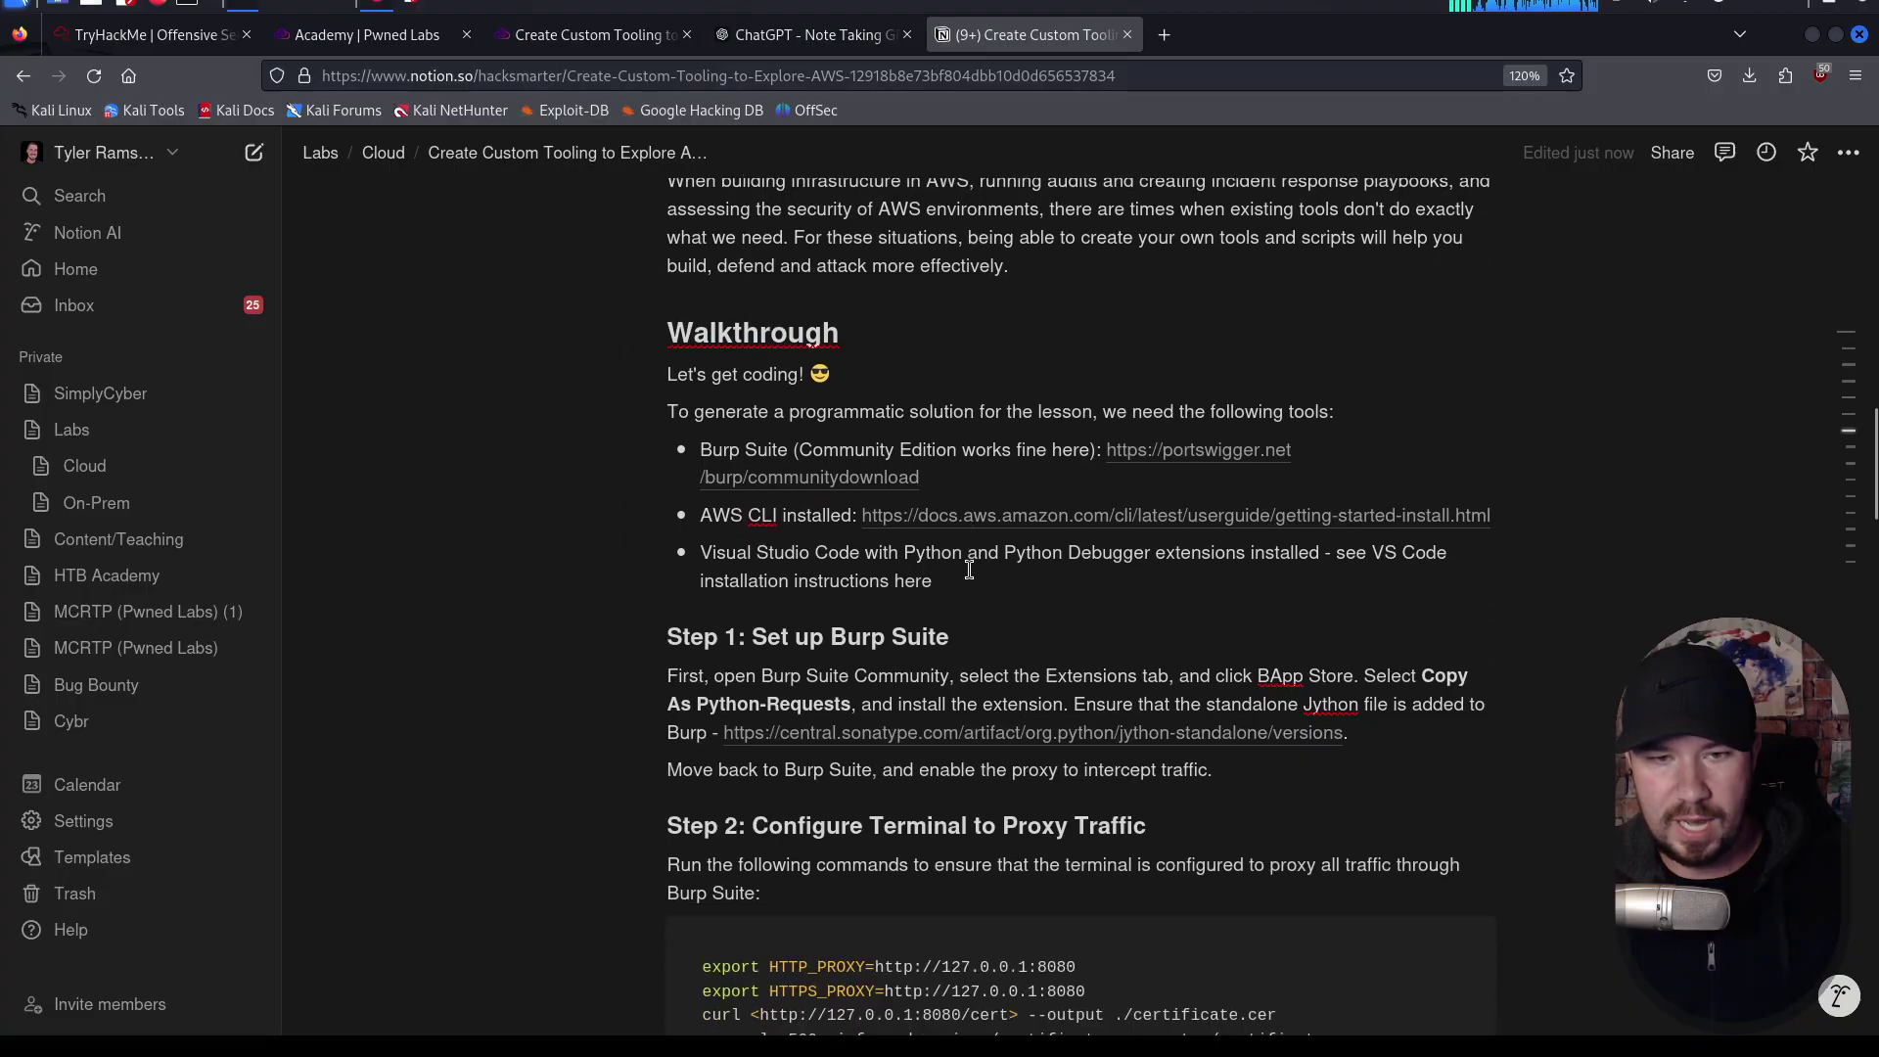
{"action": "scroll", "coordinate": [969, 569], "scroll_direction": "down", "scroll_amount": 2}
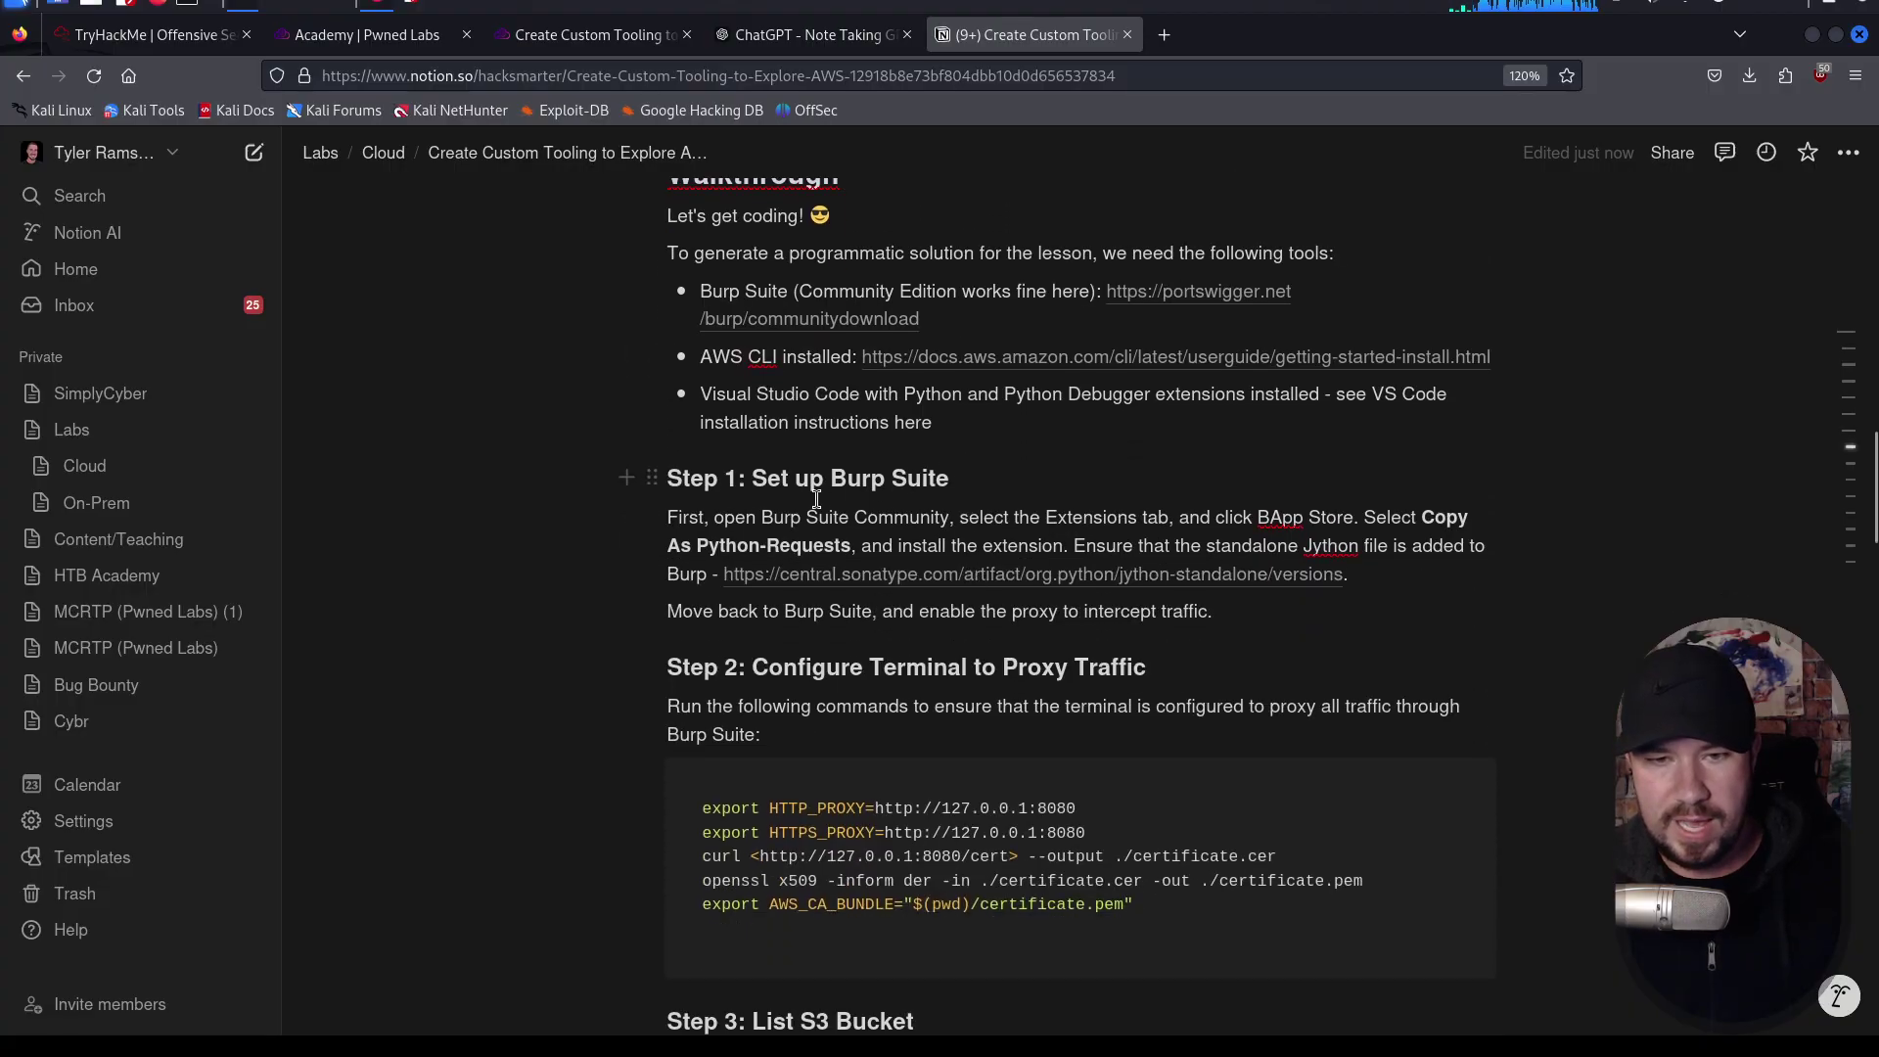
{"action": "scroll", "coordinate": [878, 479], "scroll_direction": "down", "scroll_amount": 4}
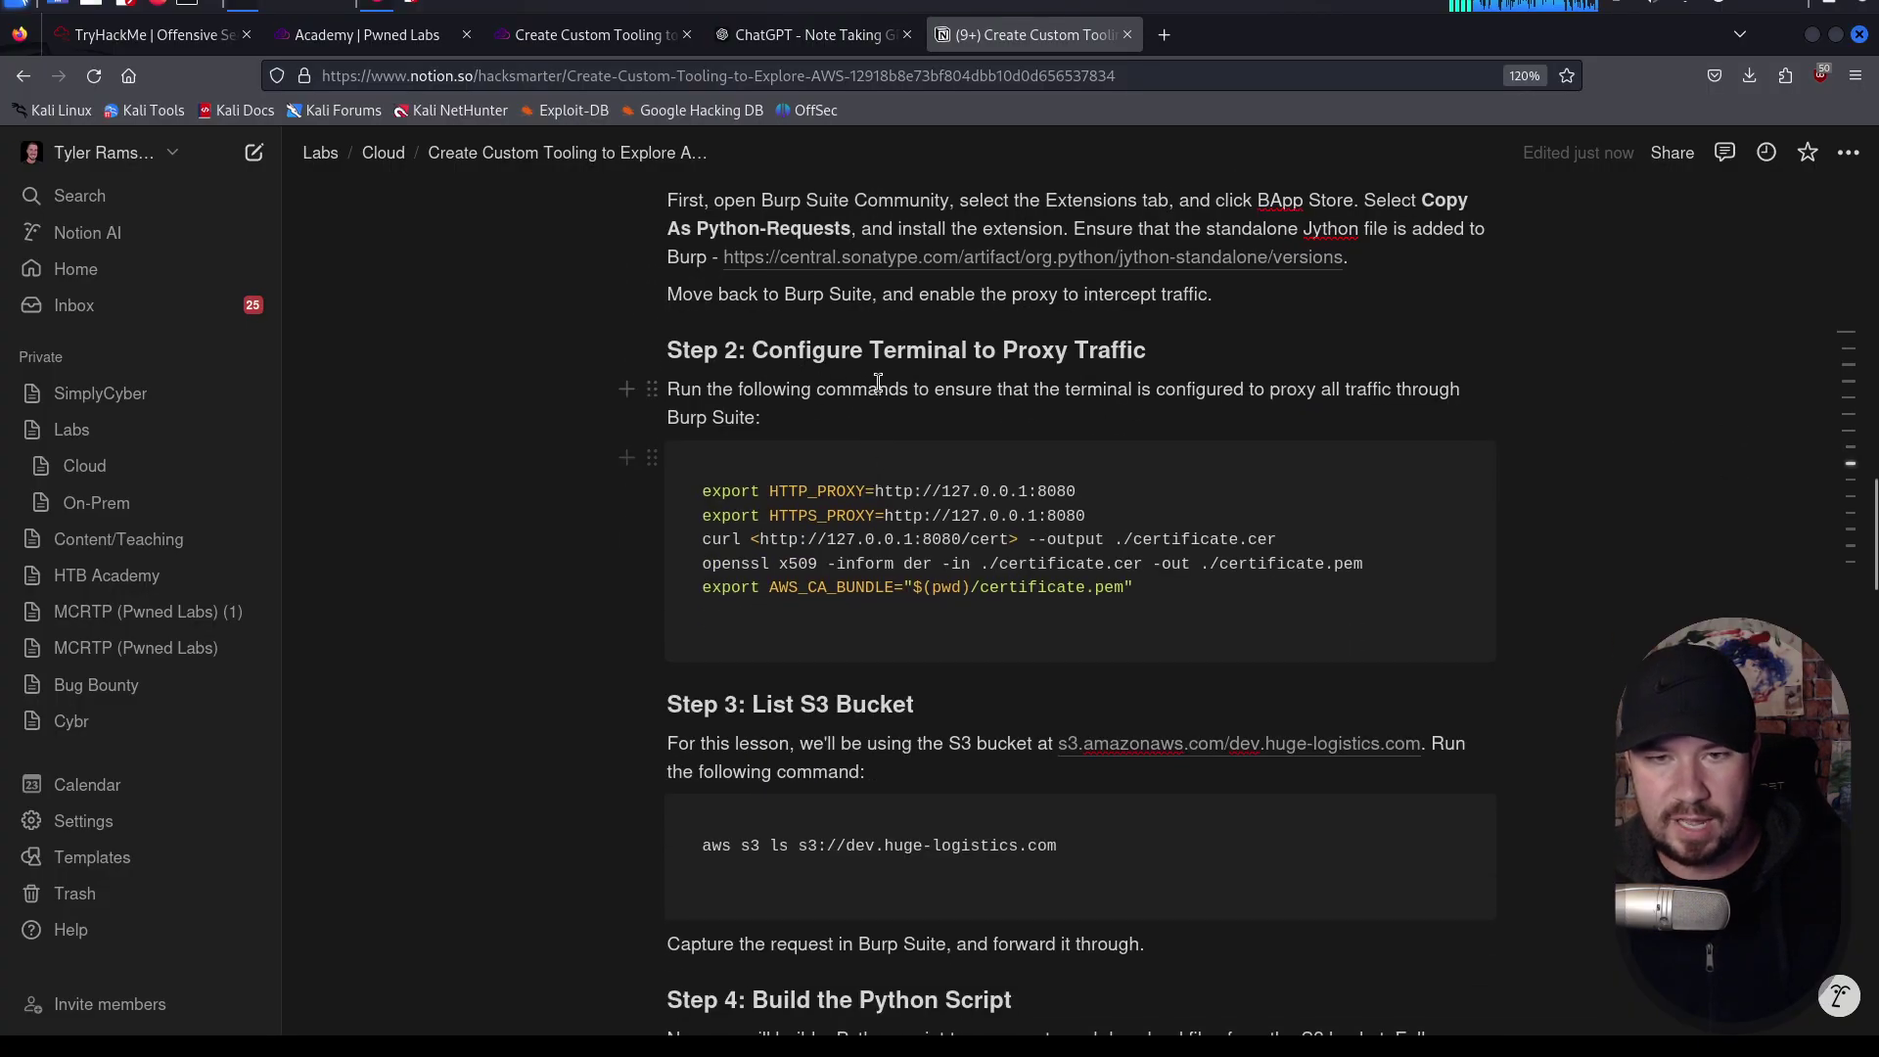
{"action": "scroll", "coordinate": [983, 398], "scroll_direction": "down", "scroll_amount": 8}
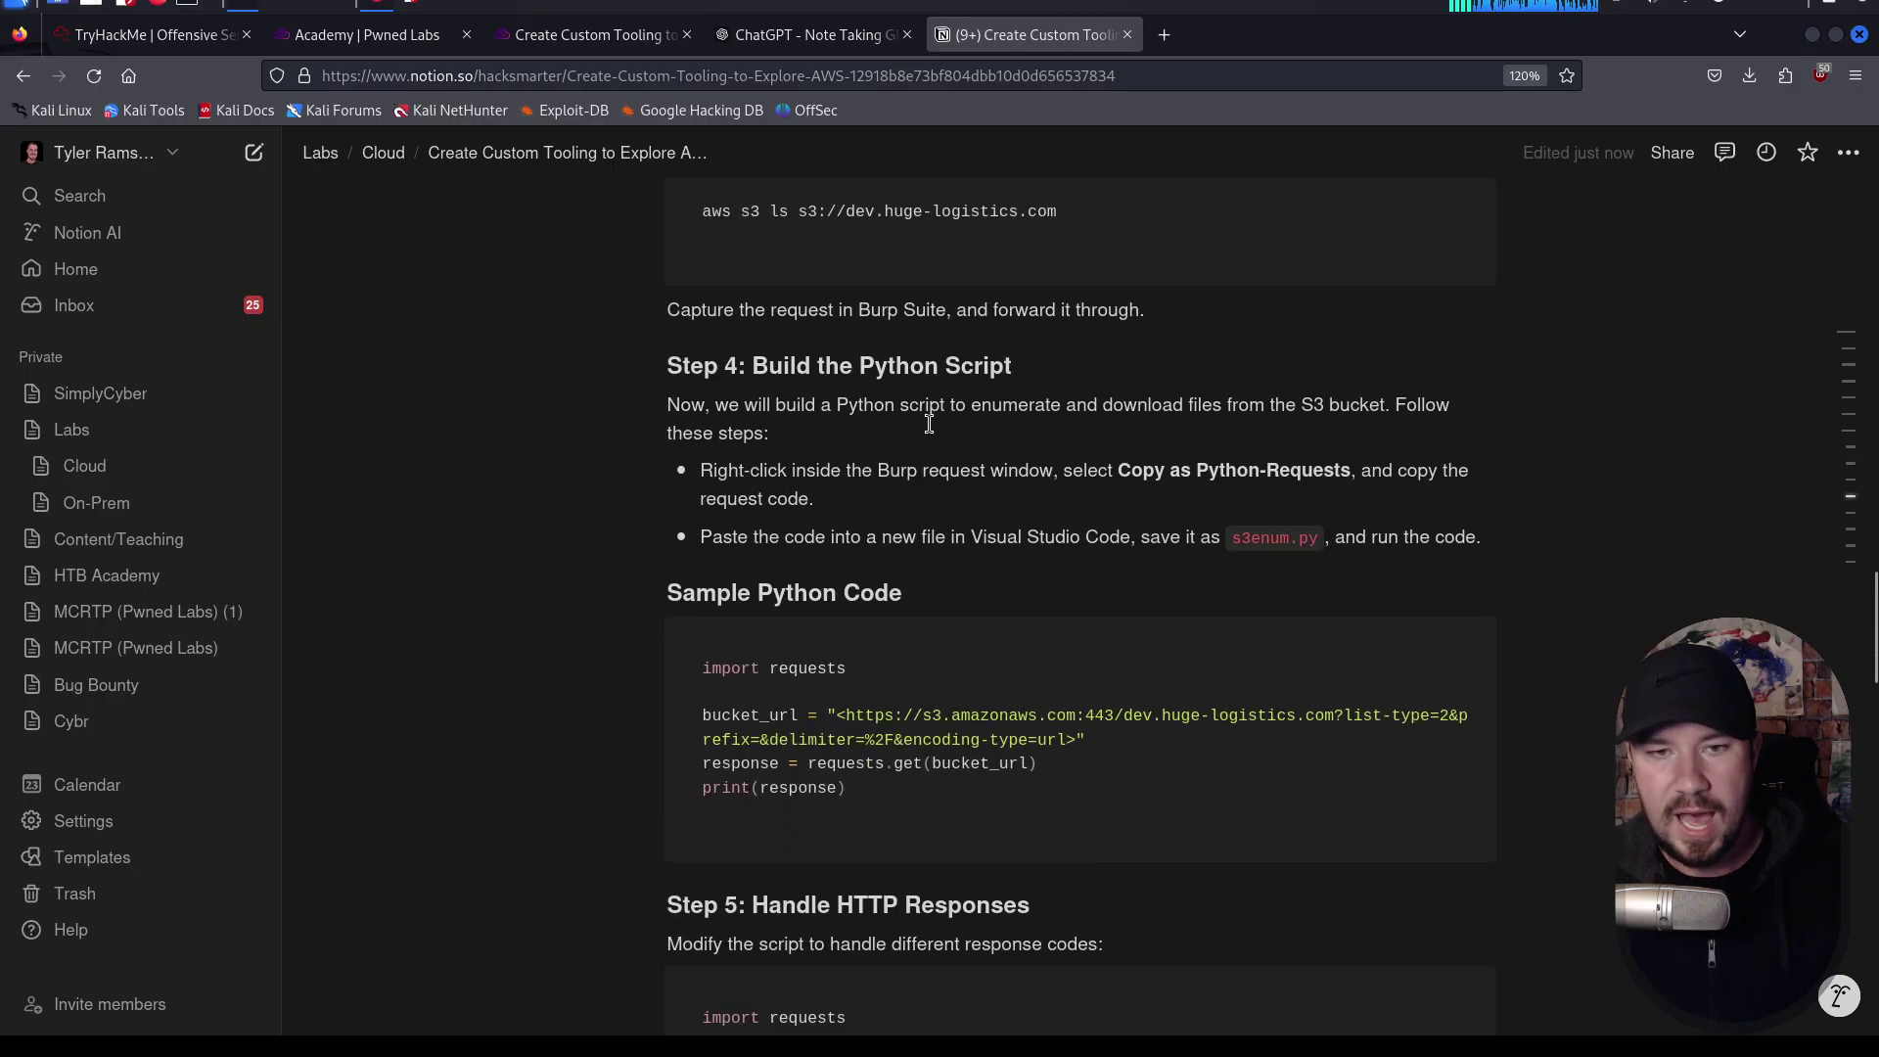
{"action": "scroll", "coordinate": [909, 438], "scroll_direction": "down", "scroll_amount": 6}
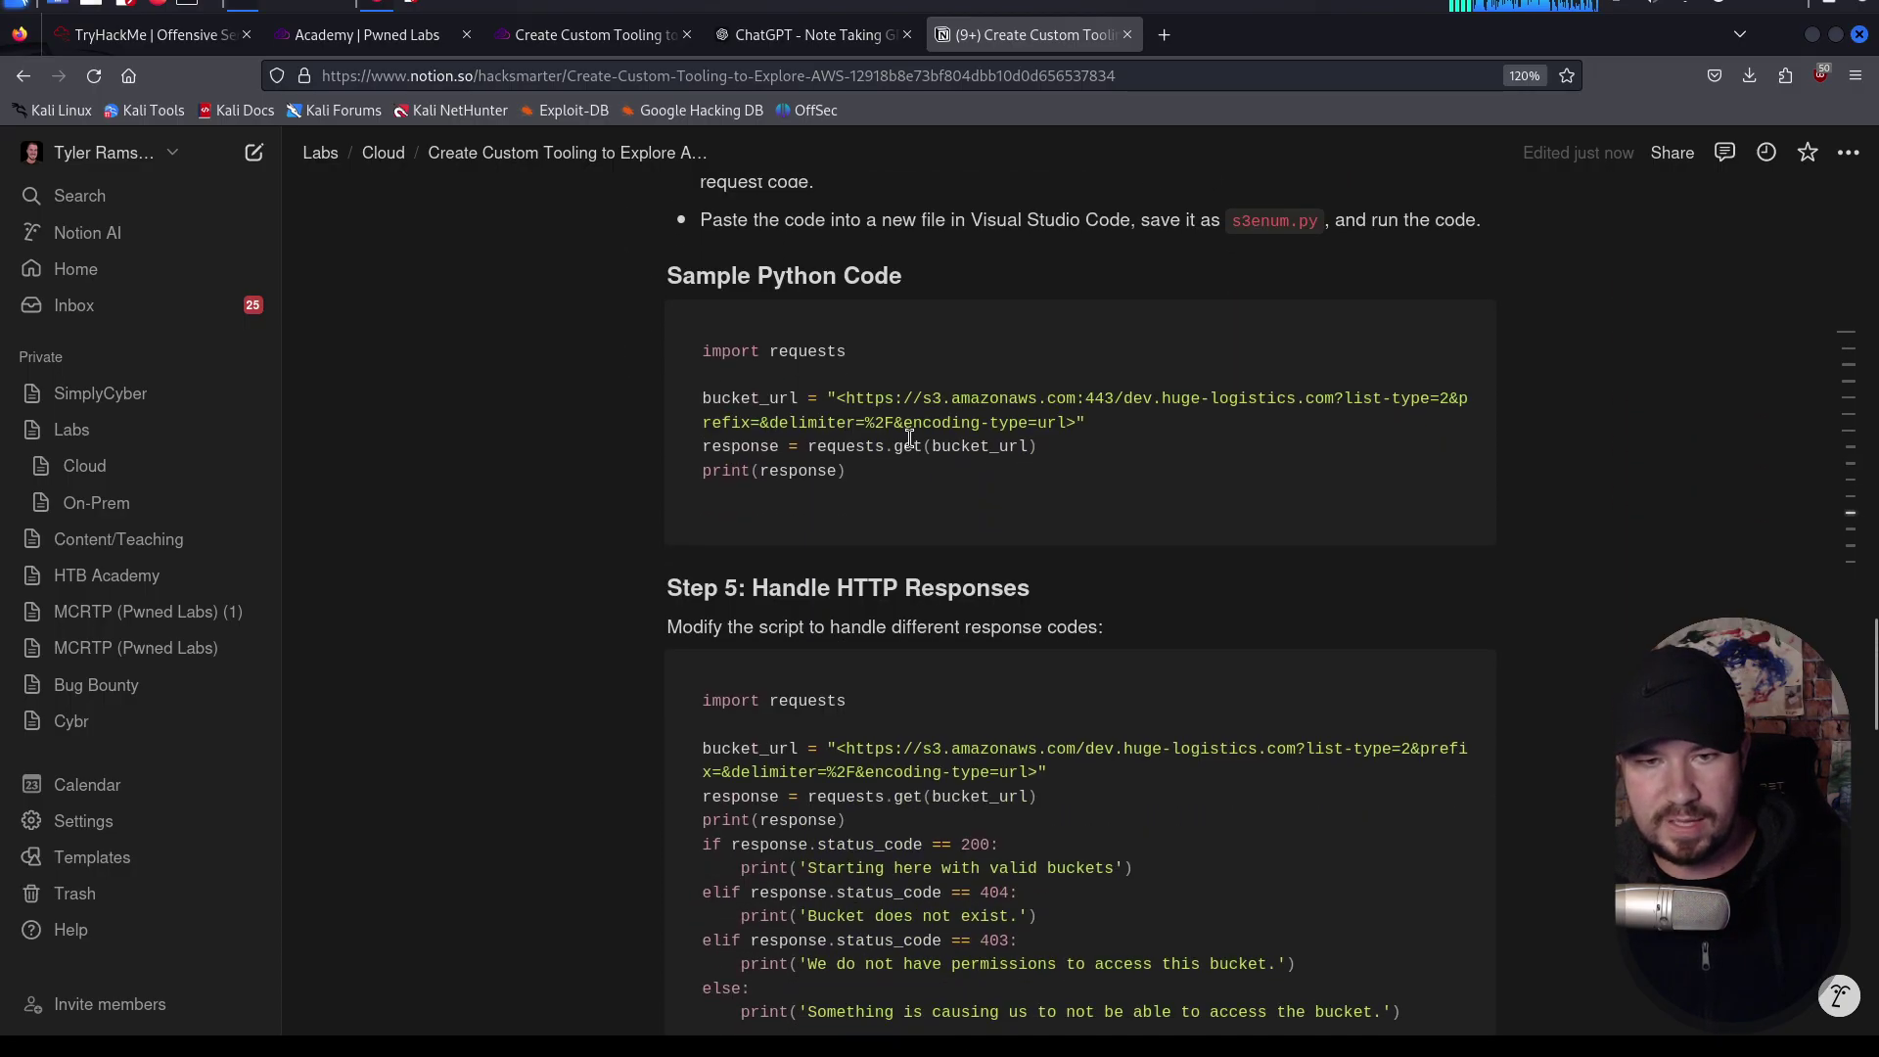
{"action": "scroll", "coordinate": [909, 437], "scroll_direction": "down", "scroll_amount": 8}
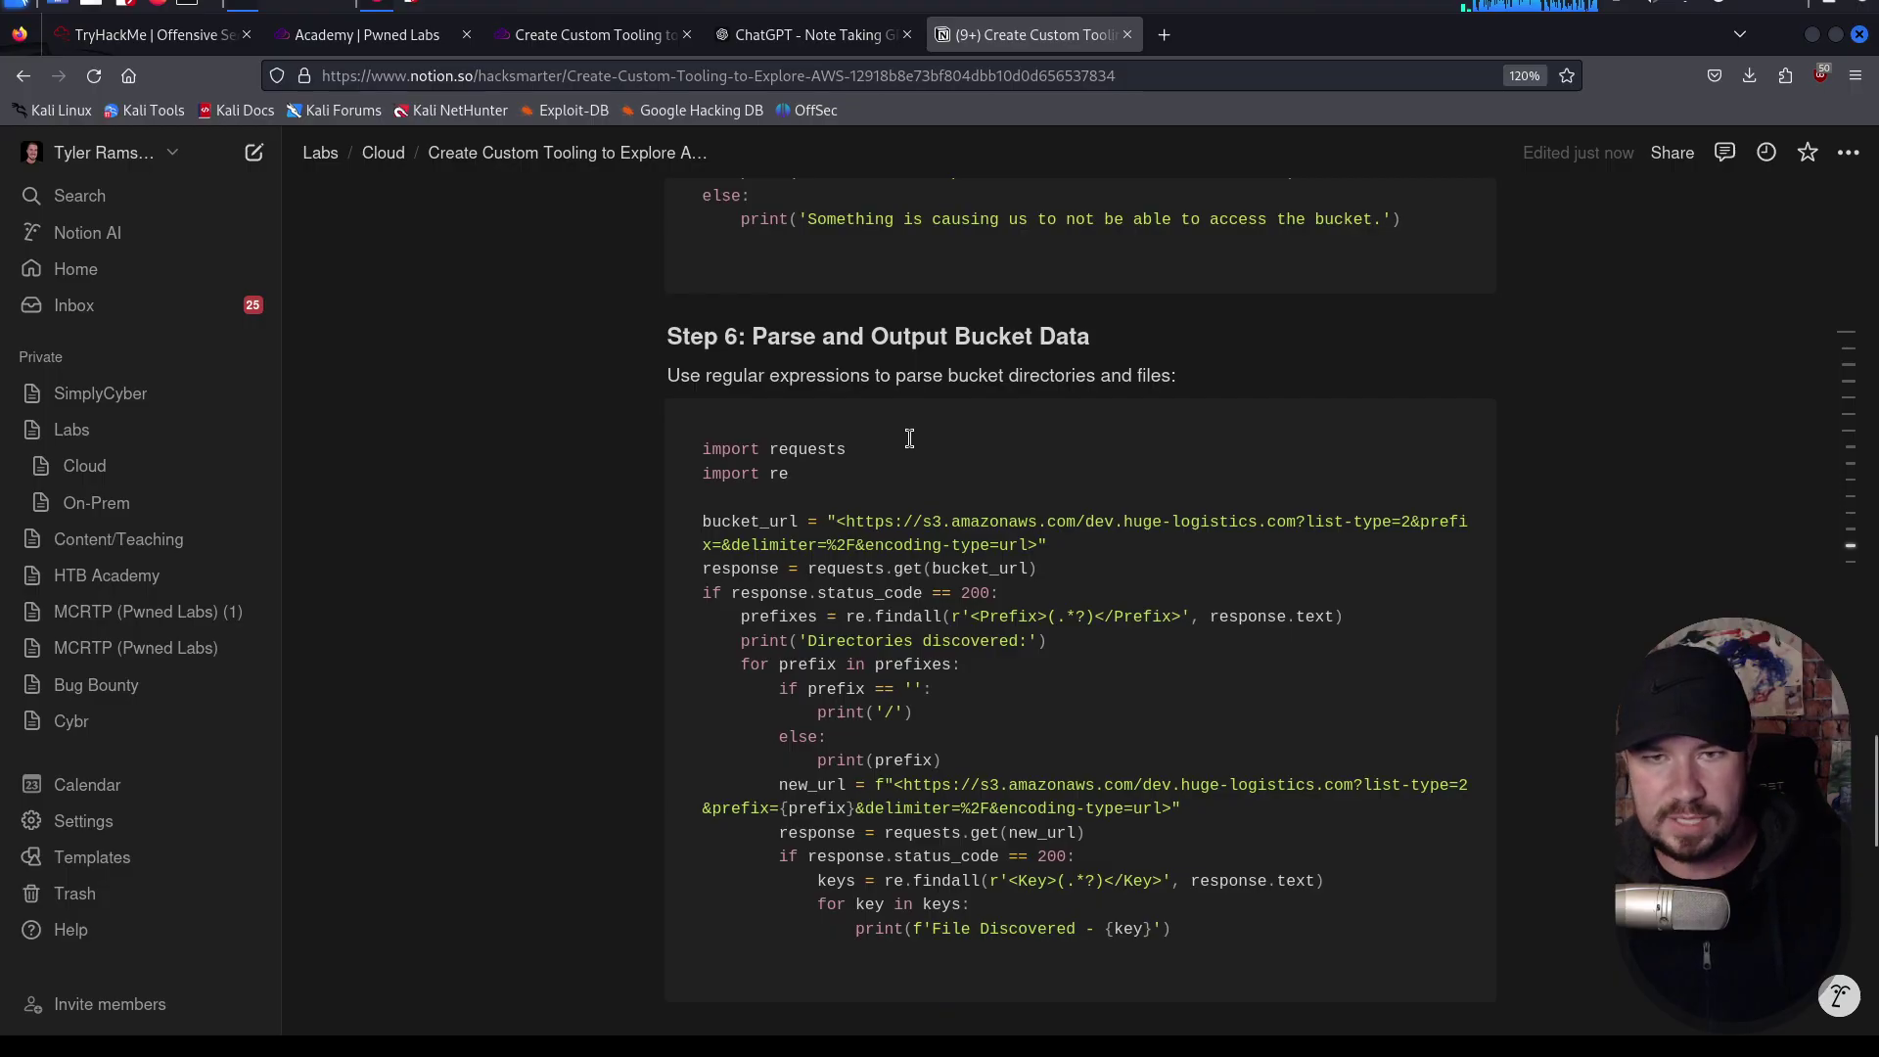
{"action": "scroll", "coordinate": [910, 437], "scroll_direction": "down", "scroll_amount": 16}
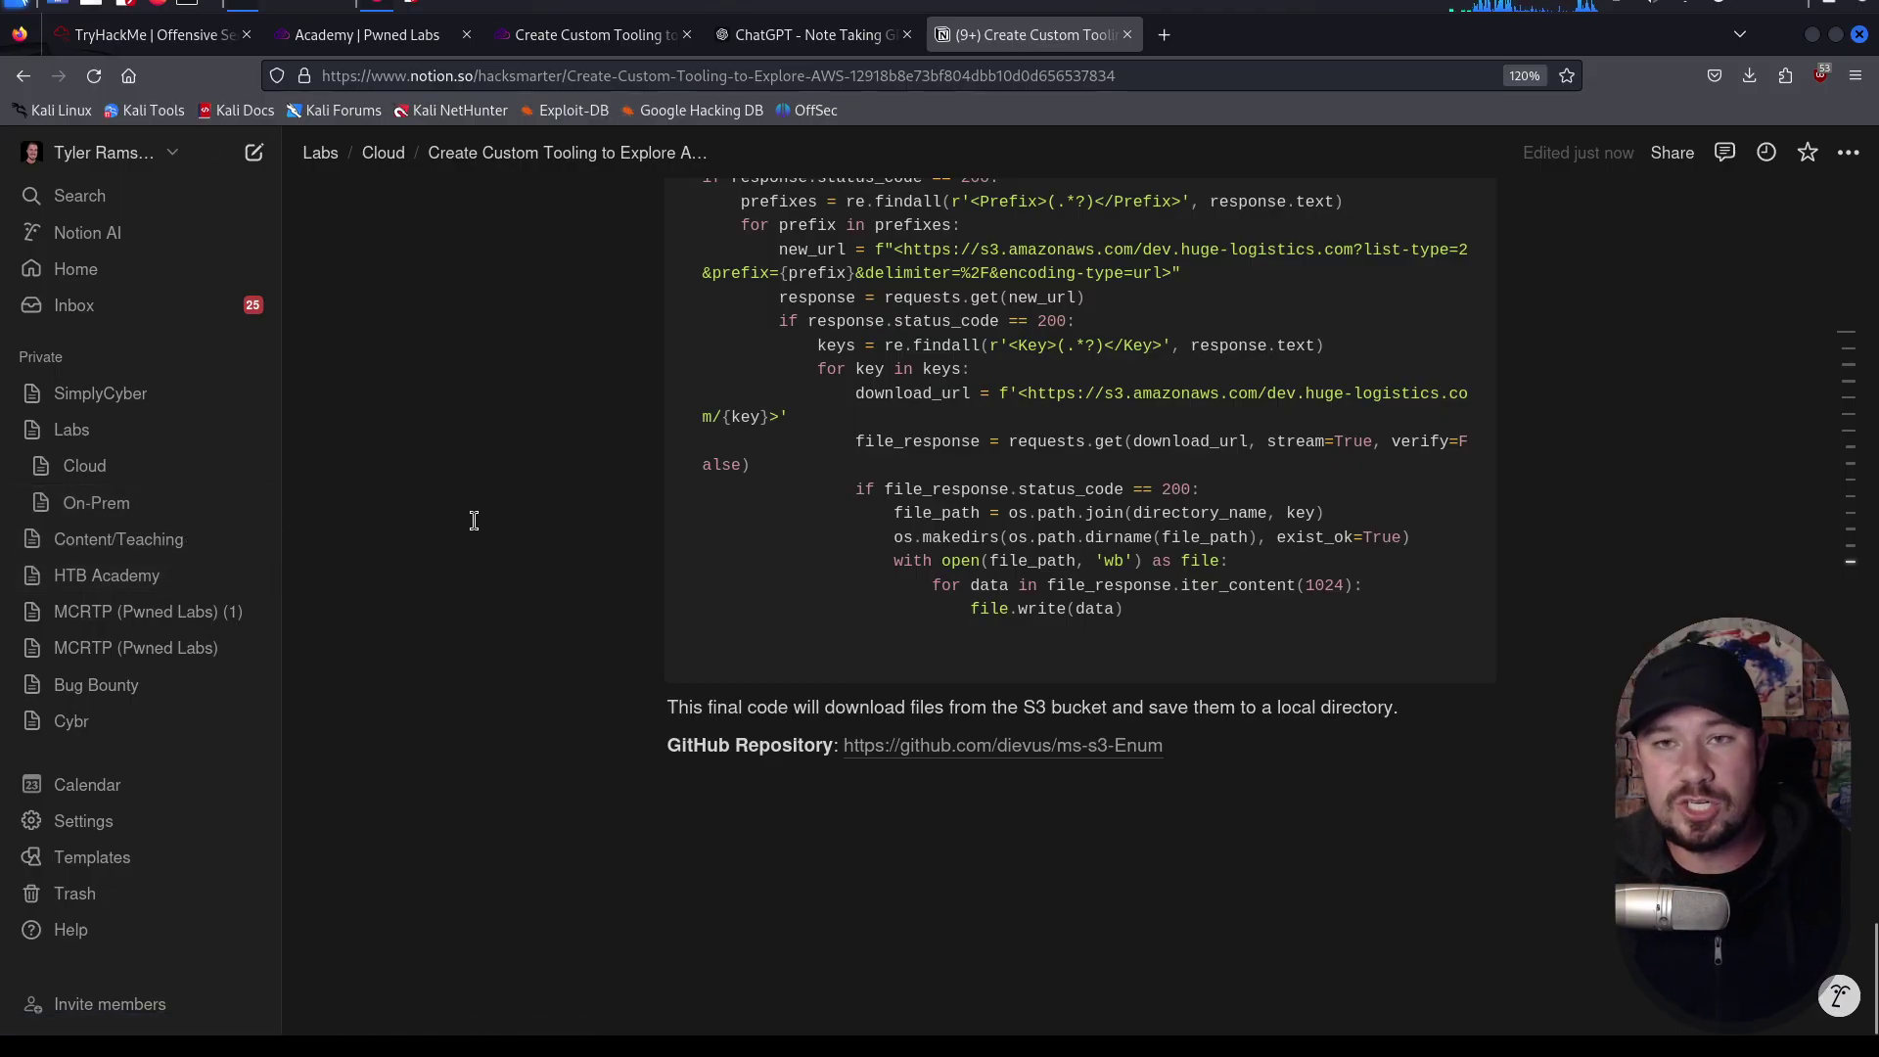
{"action": "scroll", "coordinate": [633, 539], "scroll_direction": "up", "scroll_amount": 15}
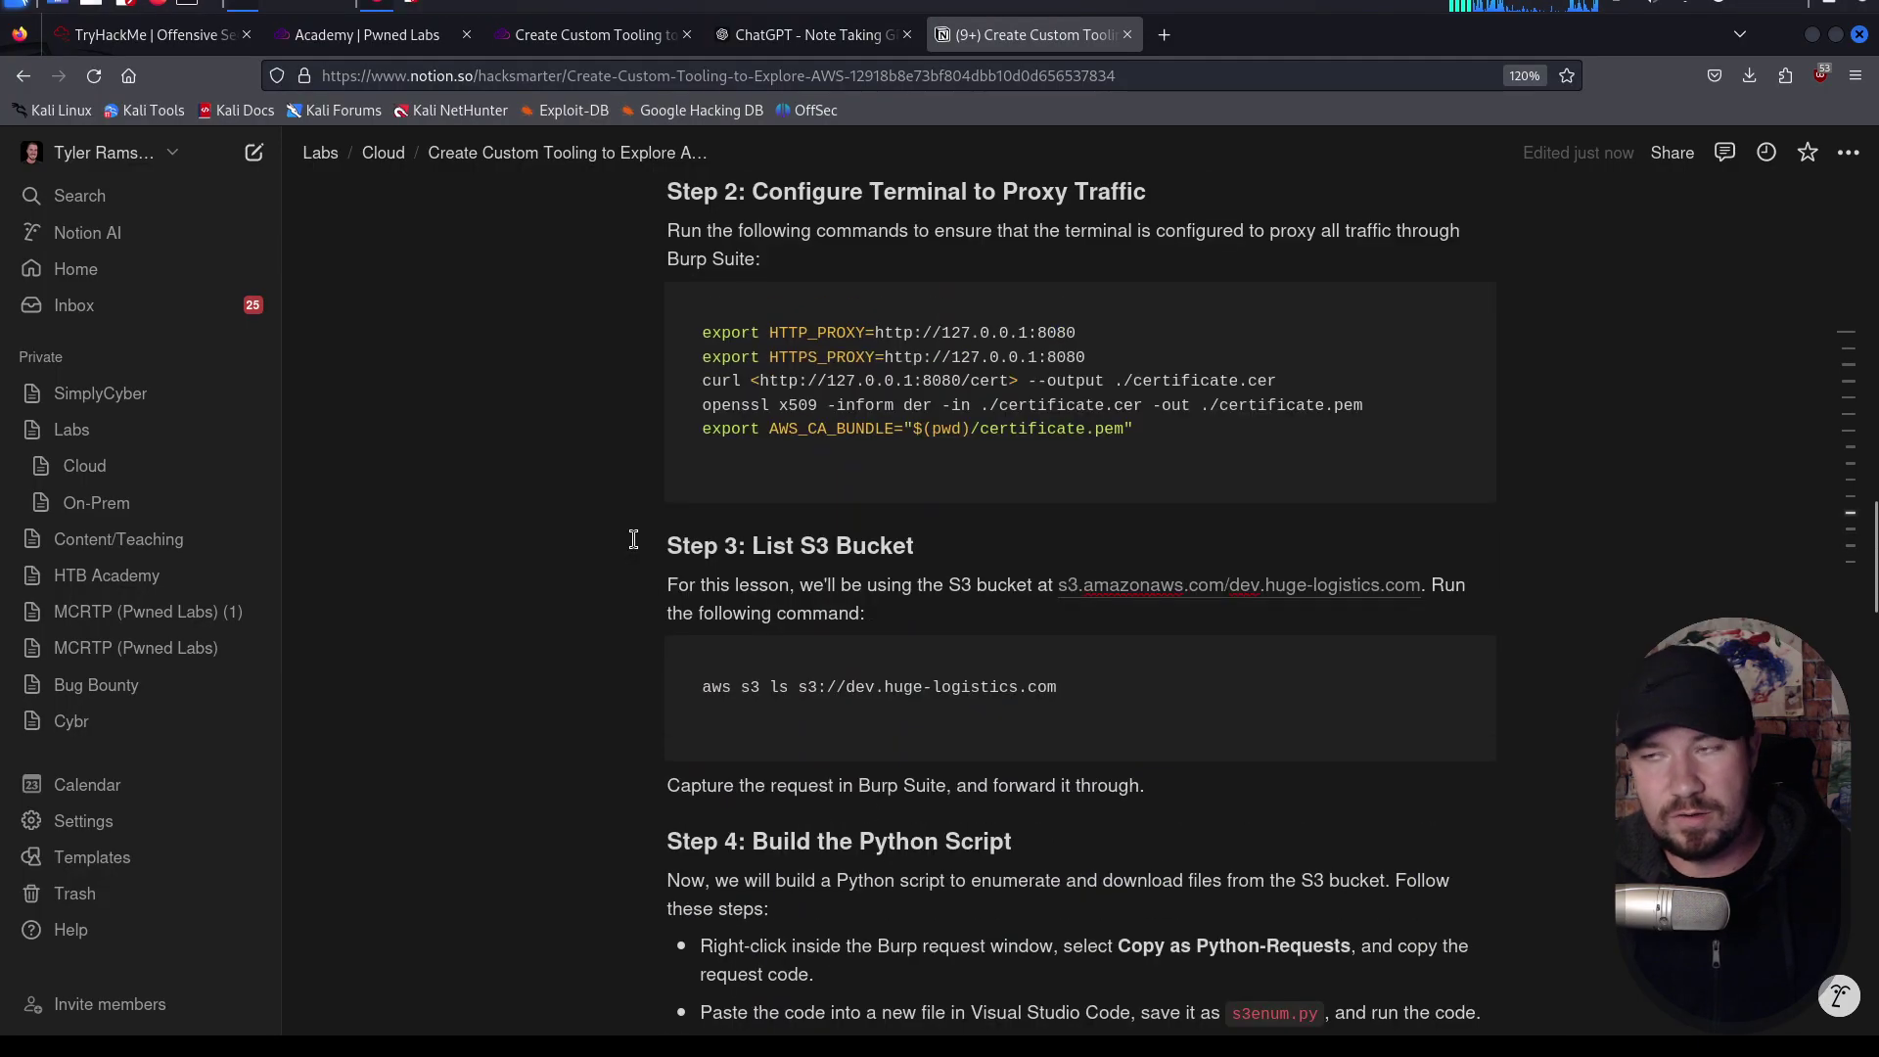
{"action": "scroll", "coordinate": [633, 539], "scroll_direction": "up", "scroll_amount": 12}
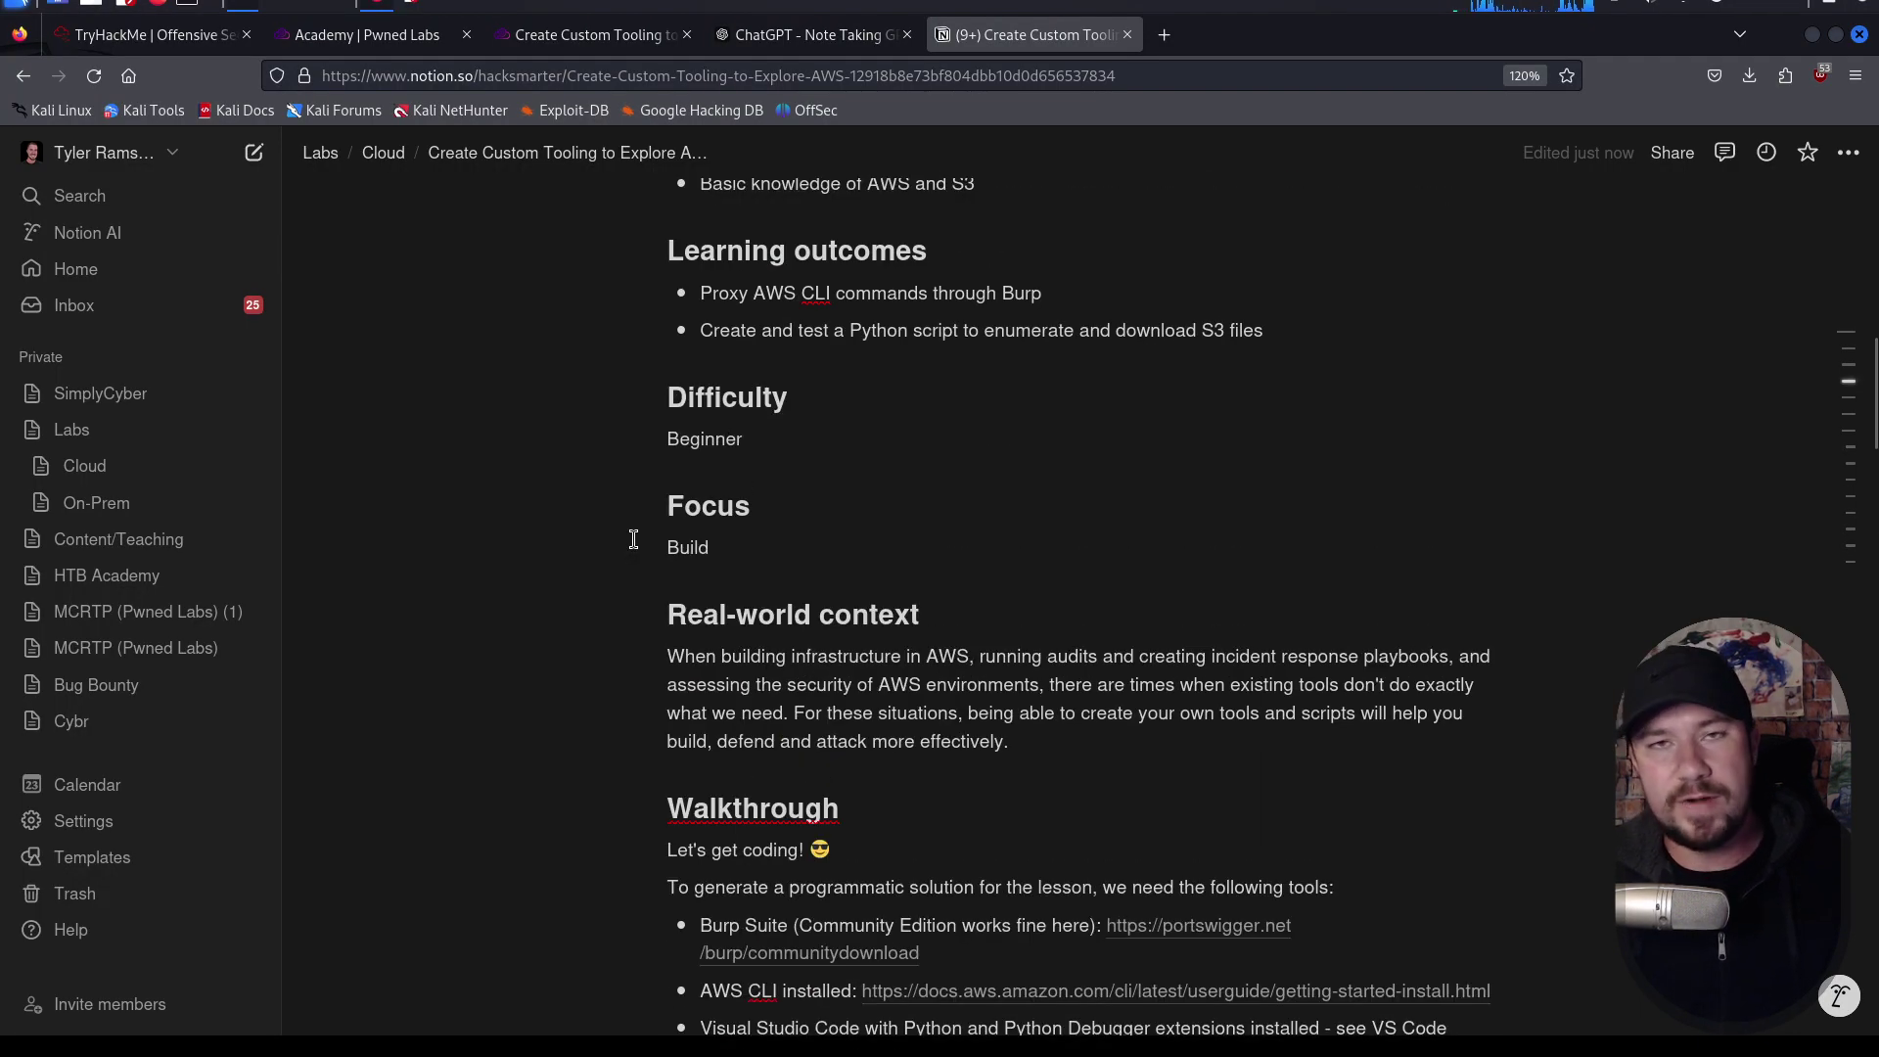